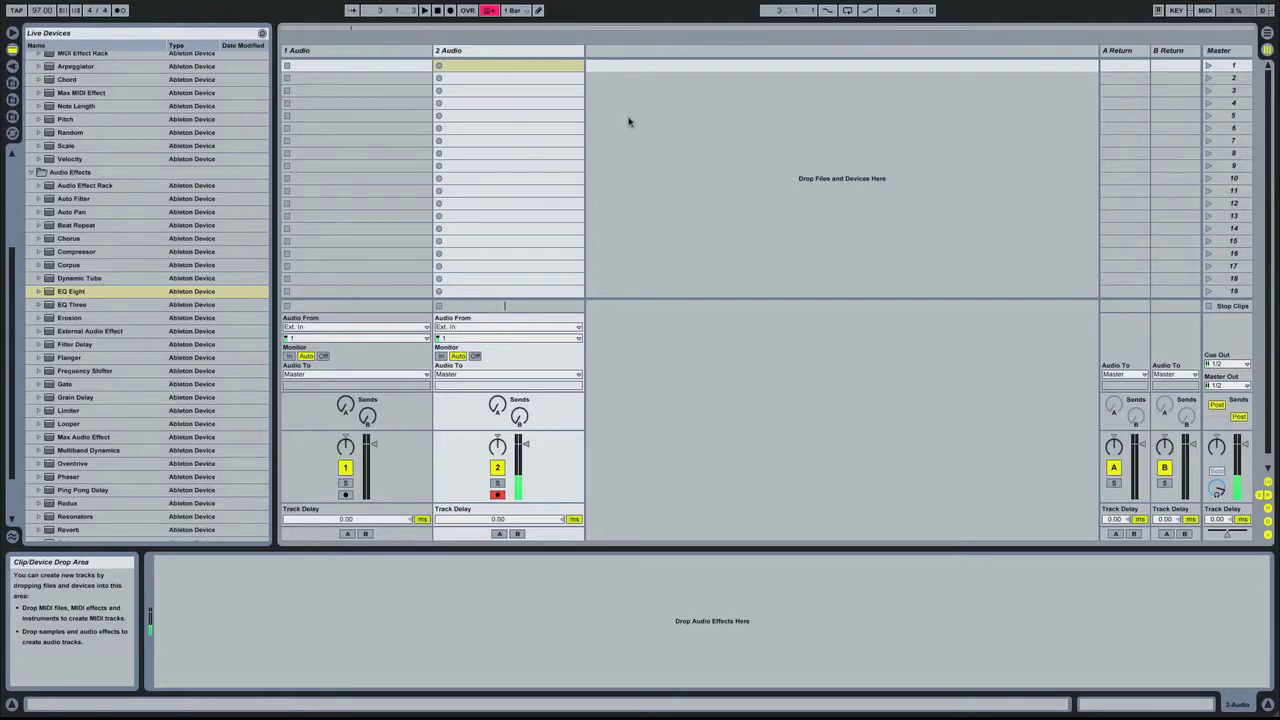
Import 77_drumbeat_rims.wav from the Finder sample library into the first clip slot of 1 Audio and launch scene 1.
key("super+Tab")
key("super+Tab")
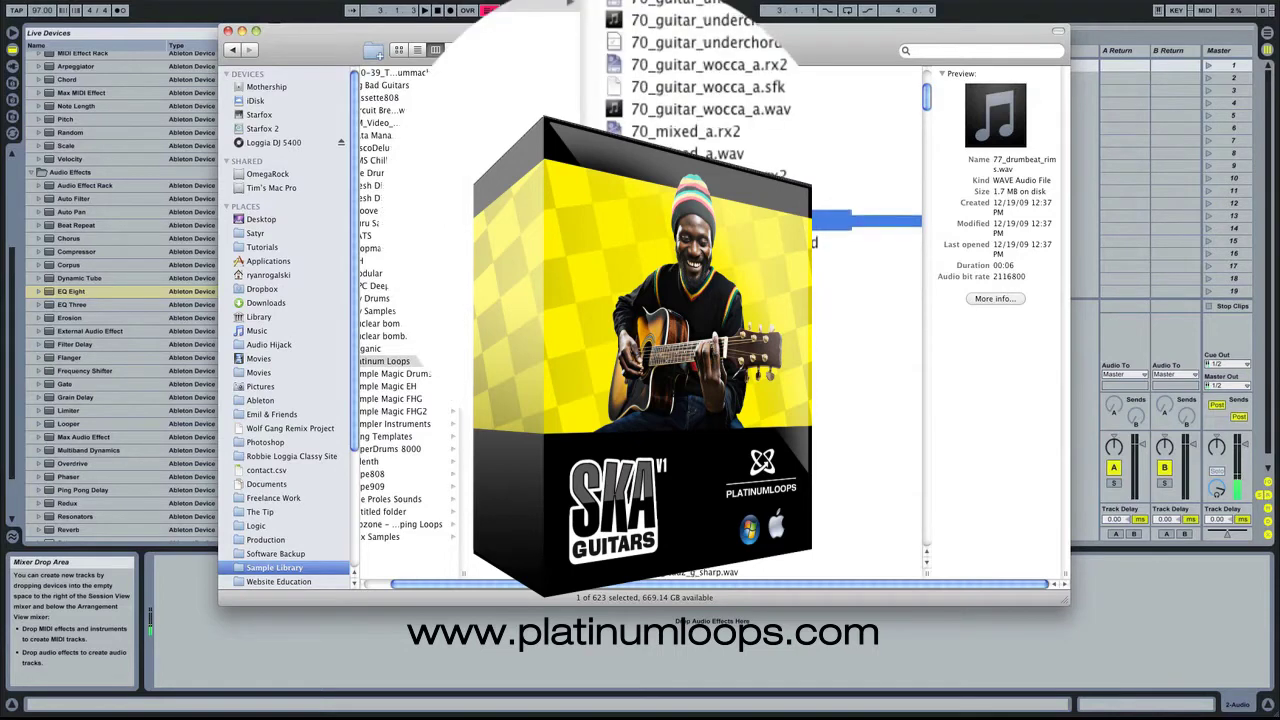
left_click_drag(617, 228, 352, 66)
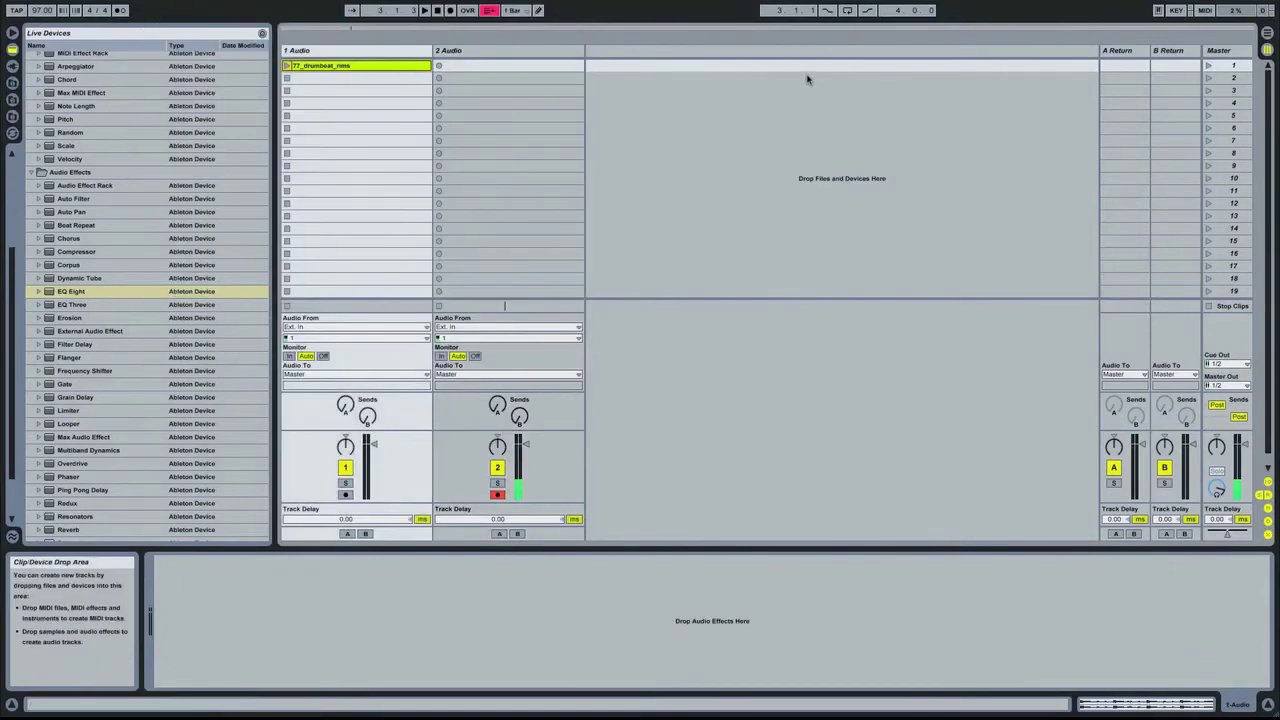
left_click(1207, 66)
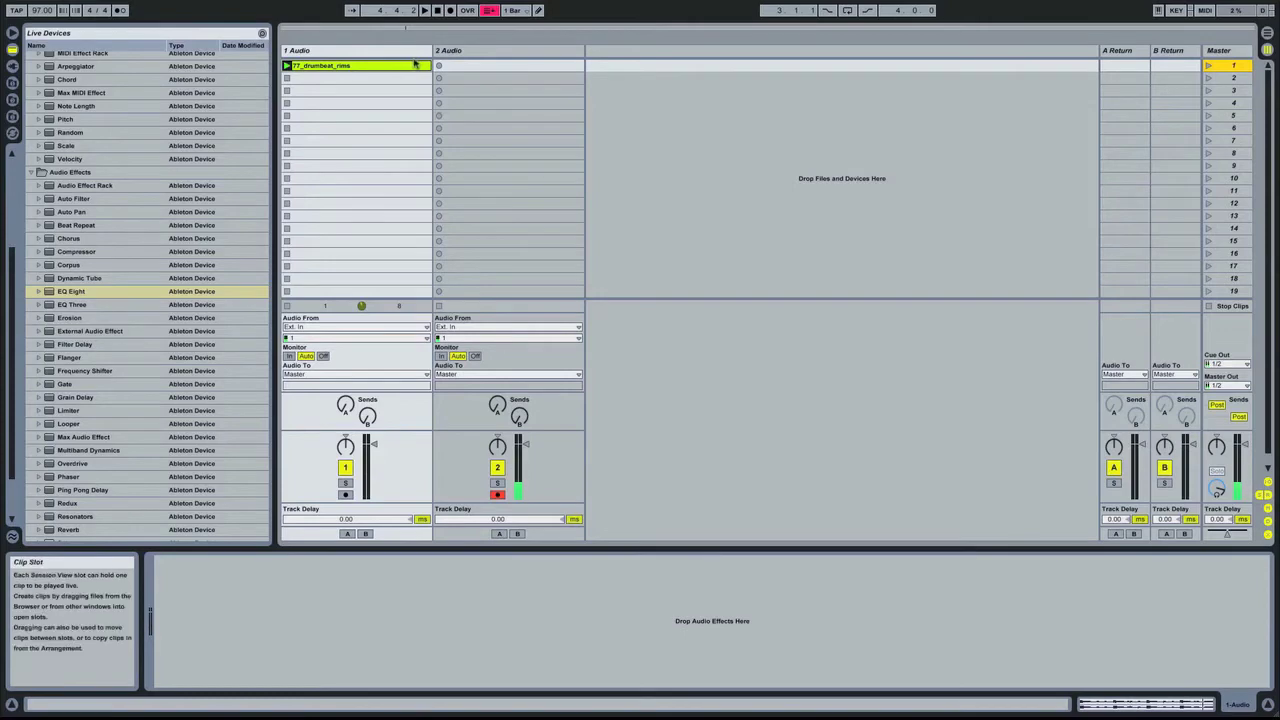
Slice the 77_drumbeat_rims audio clip to a new MIDI track, one slice per 1/4 Note, with the Built-in 0-Vel slicing preset.
right_click(347, 67)
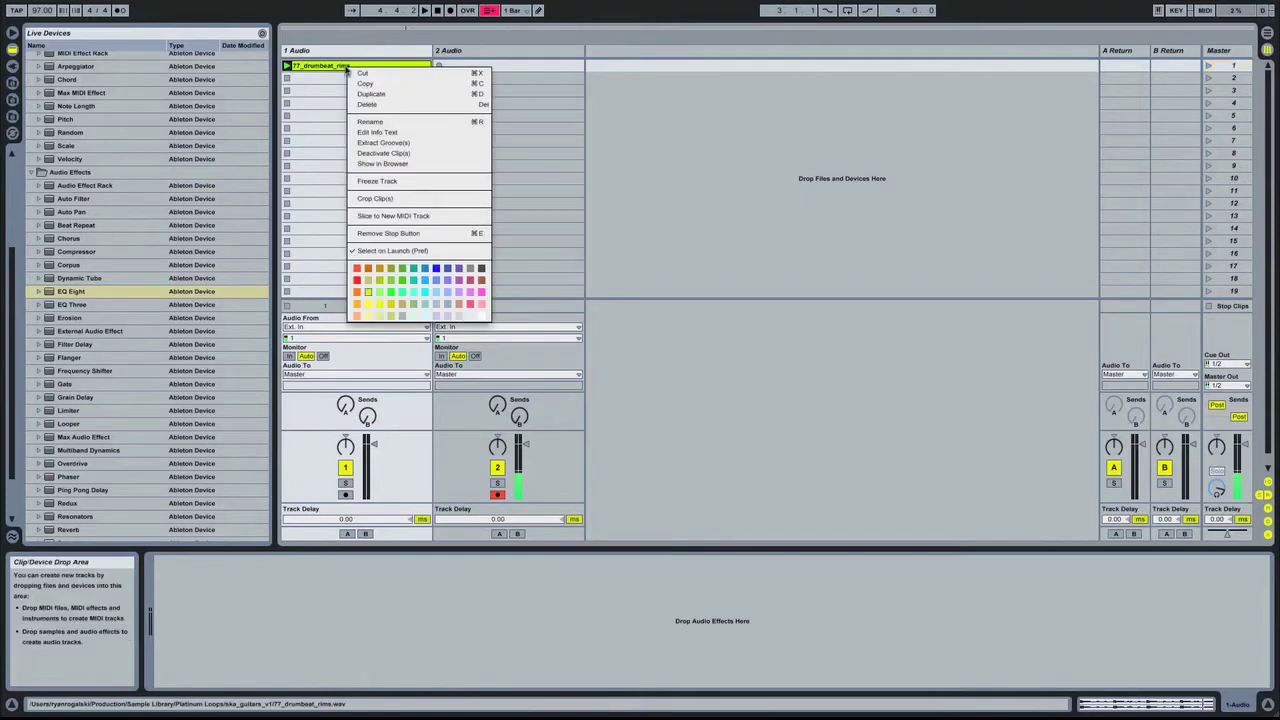
left_click(437, 216)
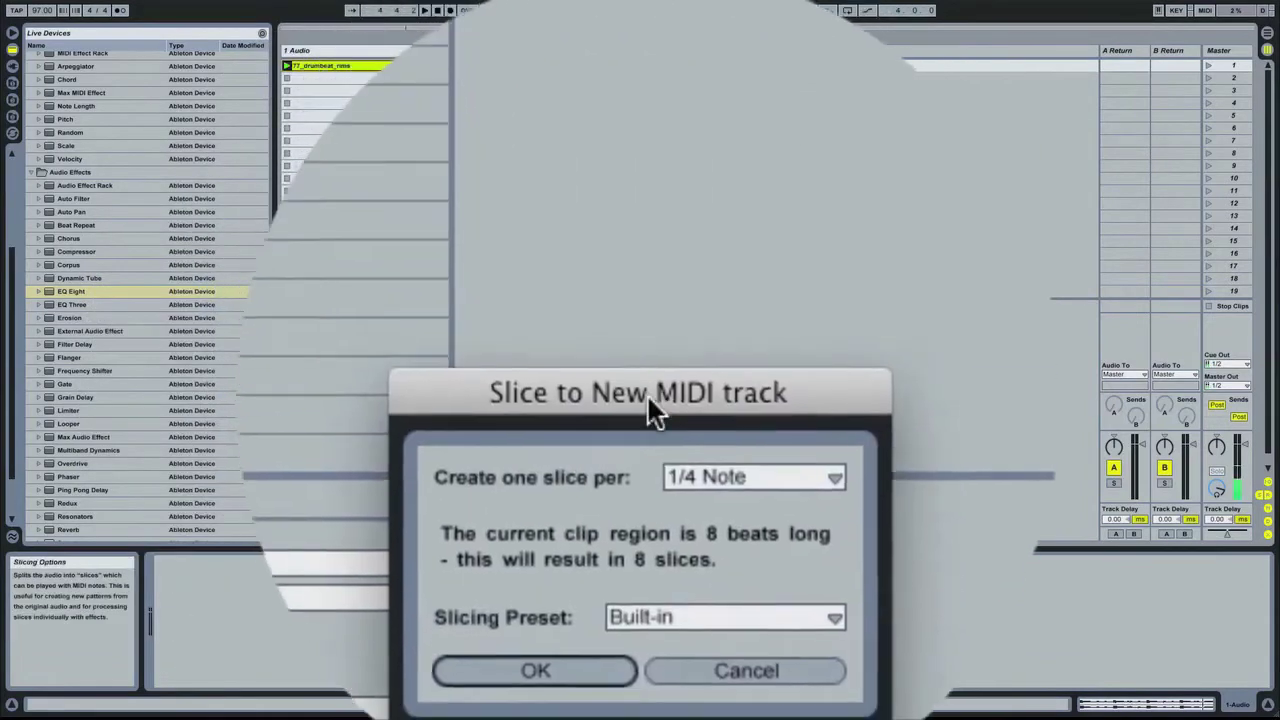
left_click(655, 540)
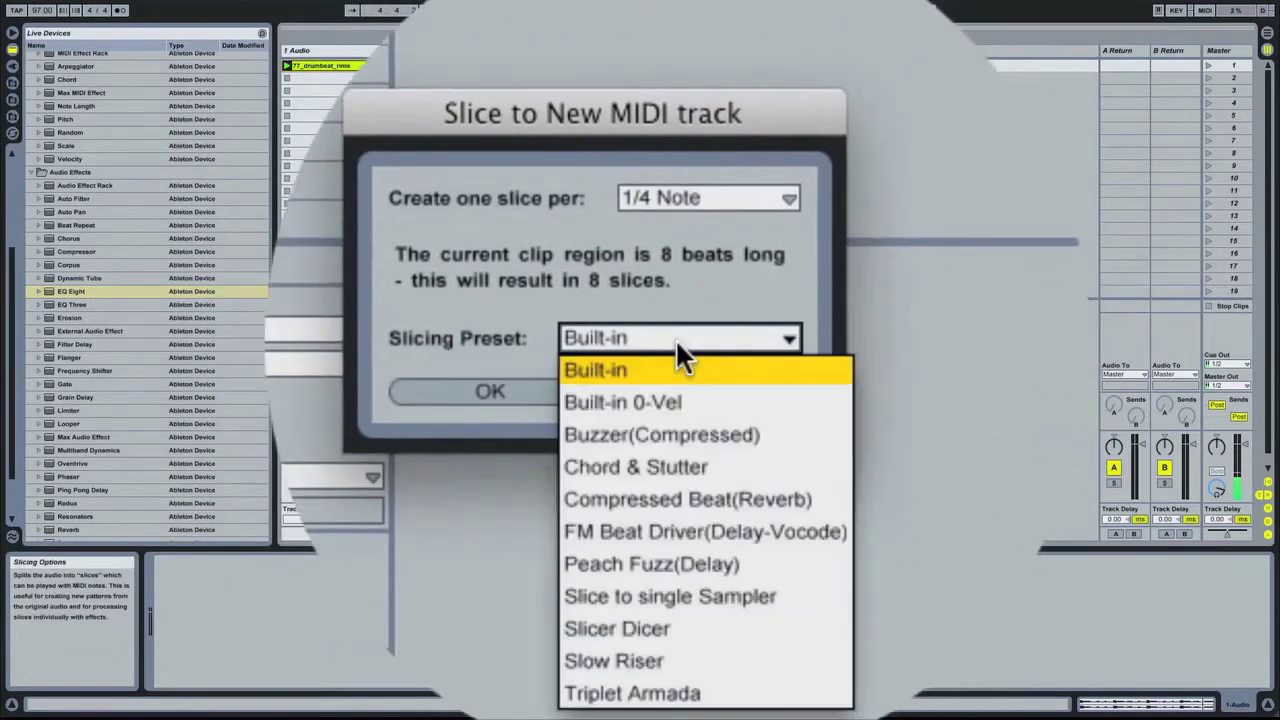
left_click(677, 345)
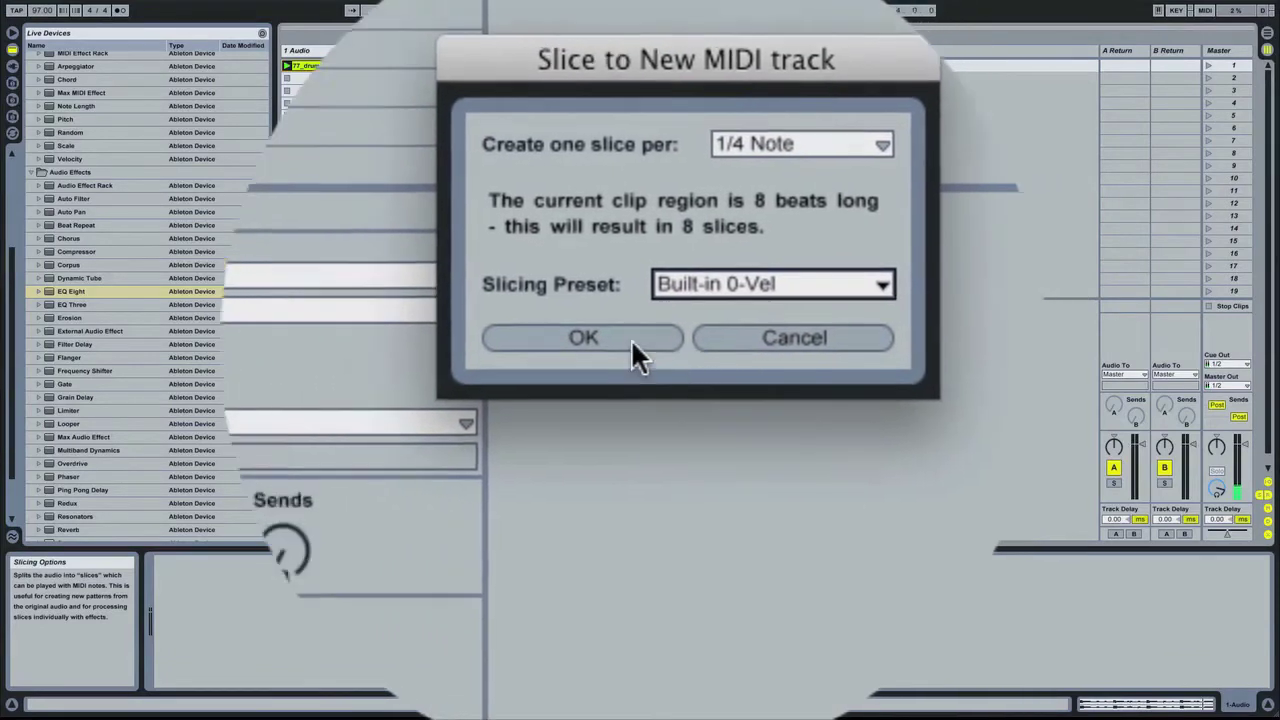
left_click(487, 336)
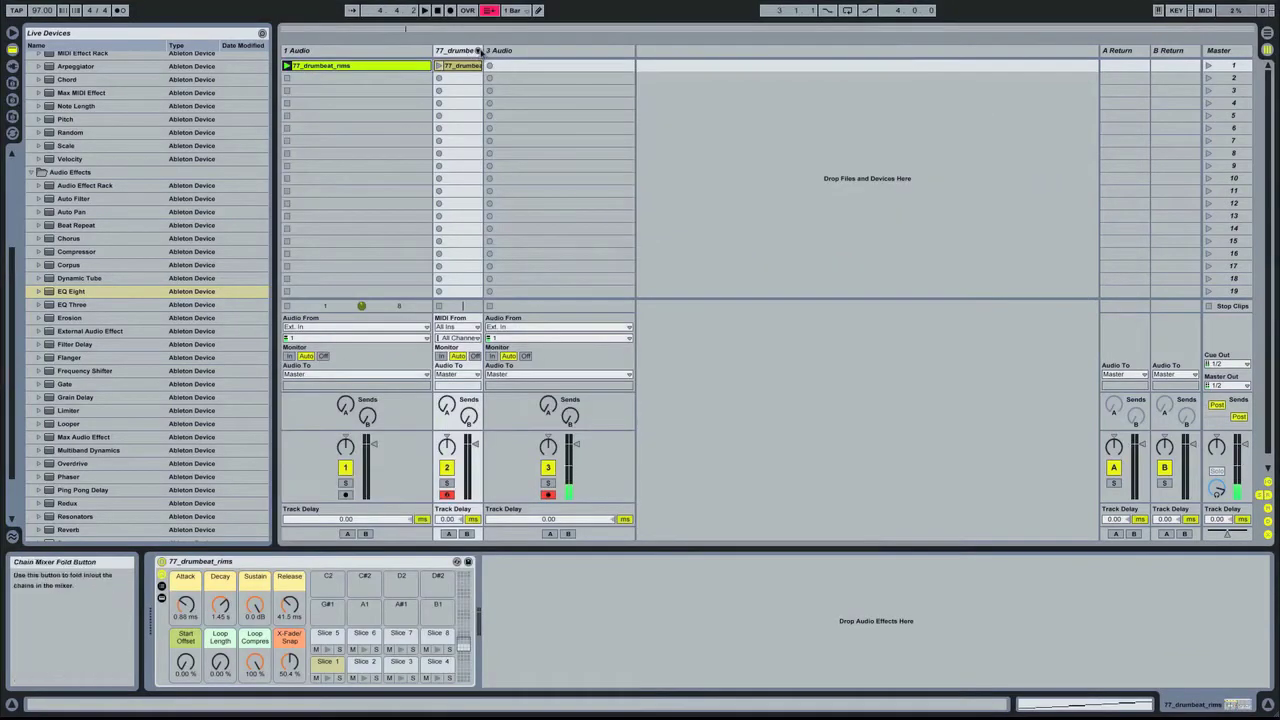
Widen the new sliced MIDI track so its name is readable and mute the original 1 Audio track.
left_click_drag(482, 50, 553, 50)
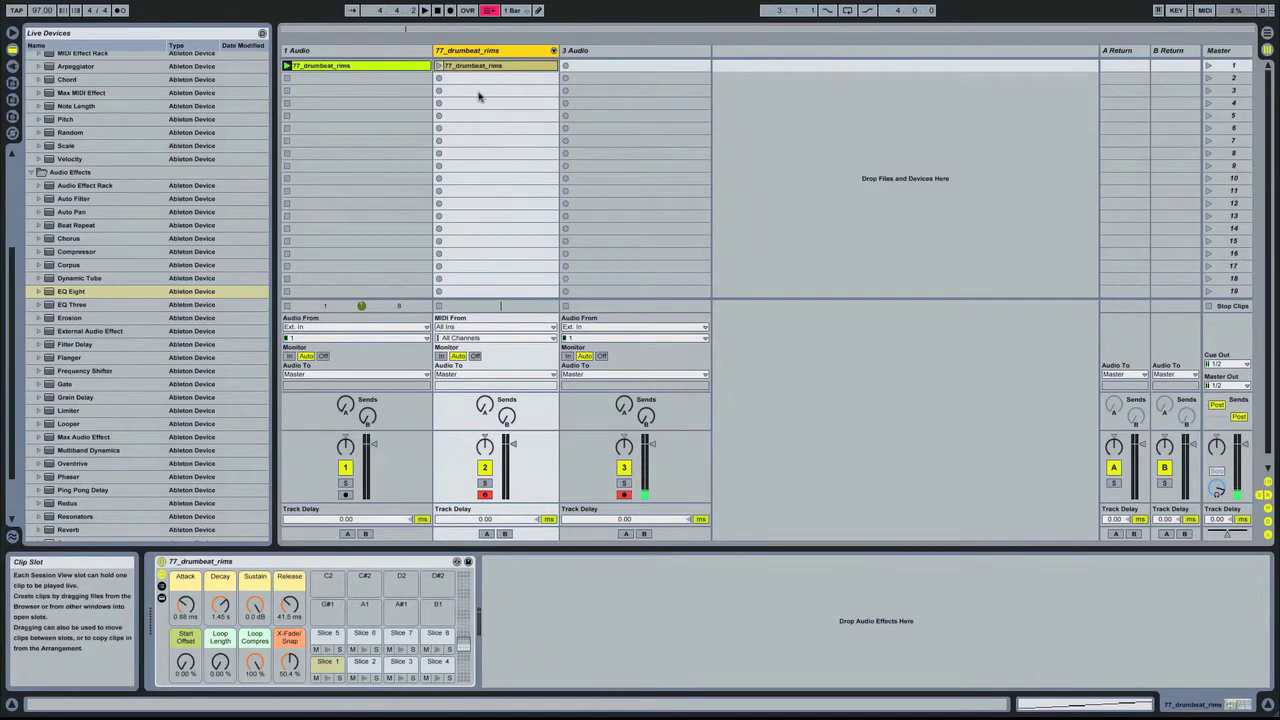
left_click(346, 468)
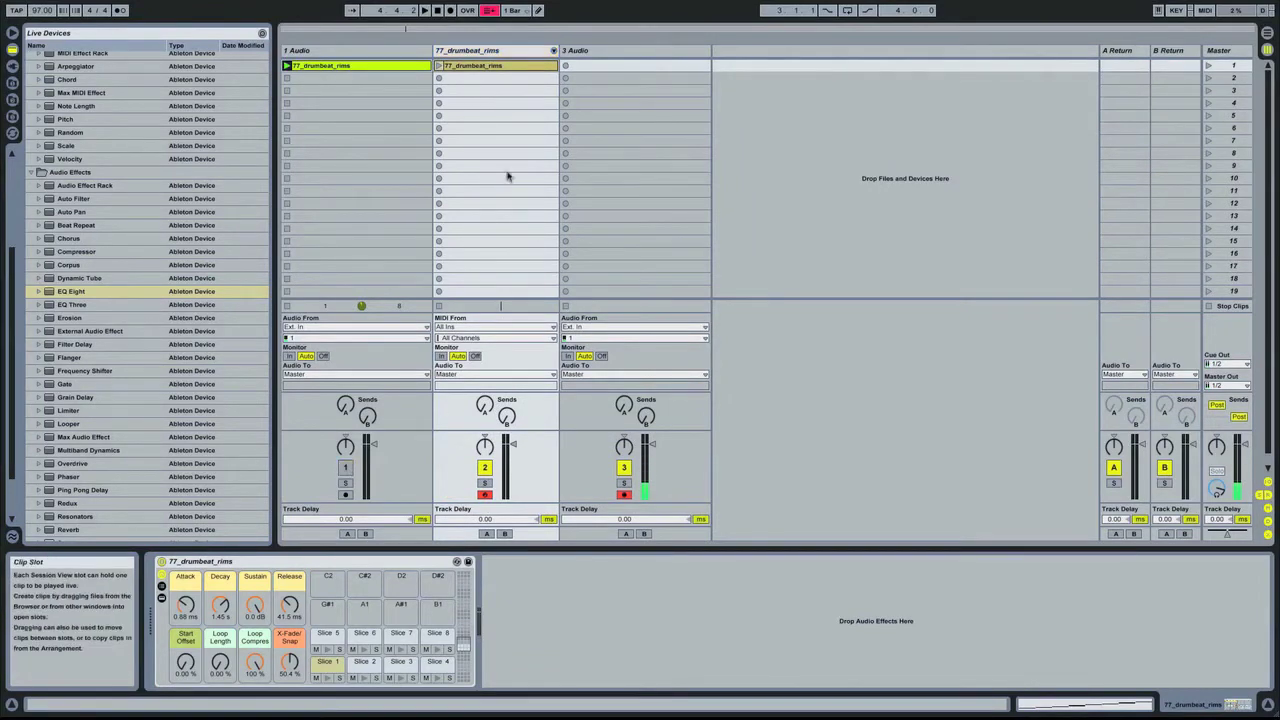
Inspect the slice notes of the generated MIDI clip in an enlarged clip view and delete that clip.
left_click(484, 66)
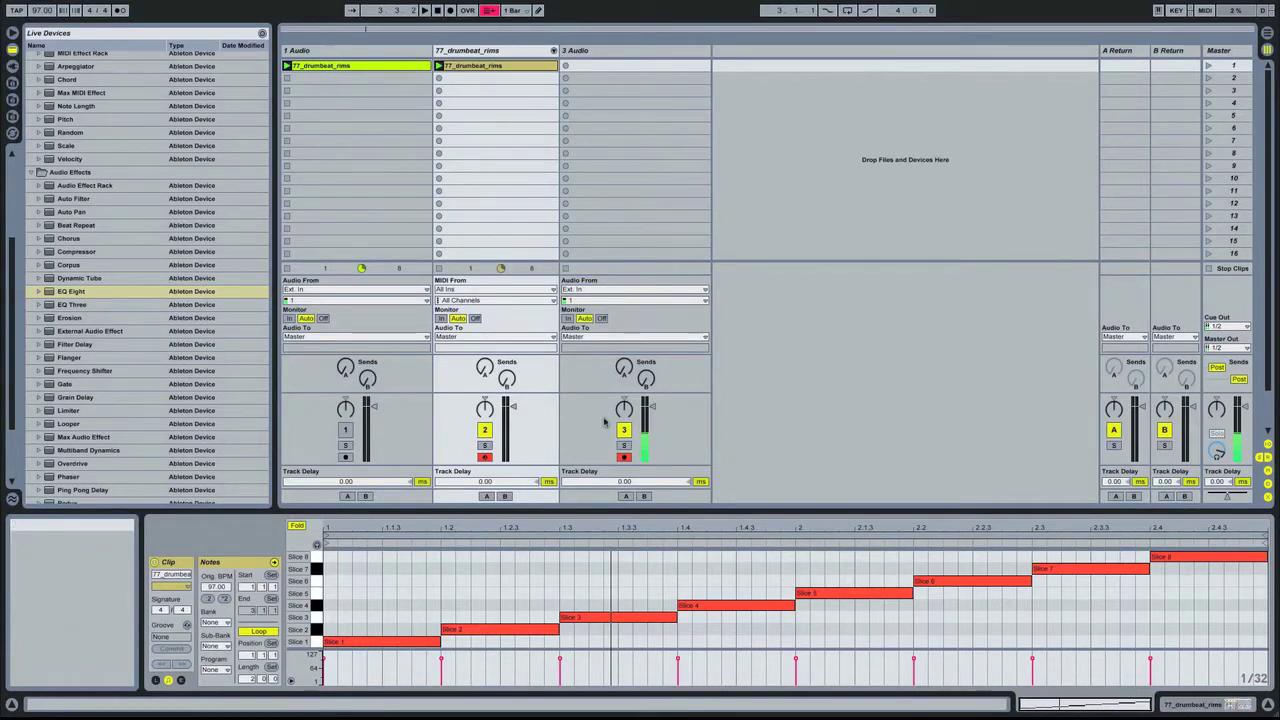
left_click_drag(703, 512, 703, 462)
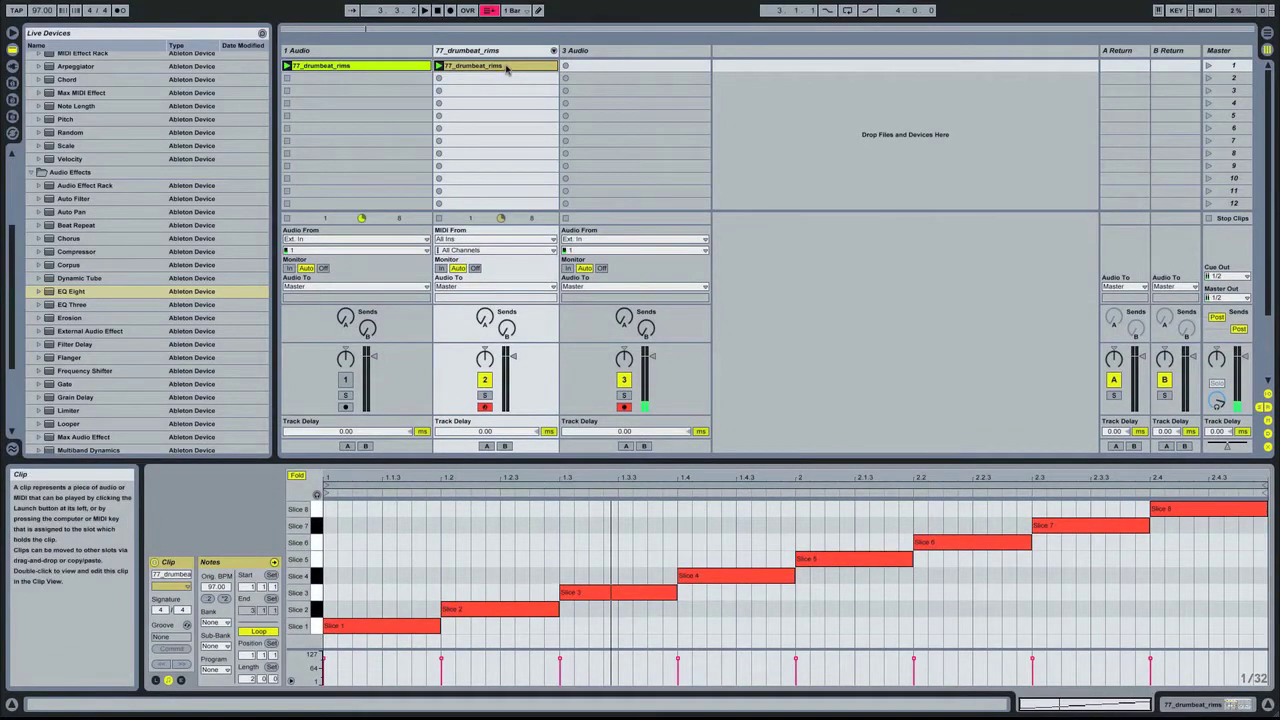
key("Delete")
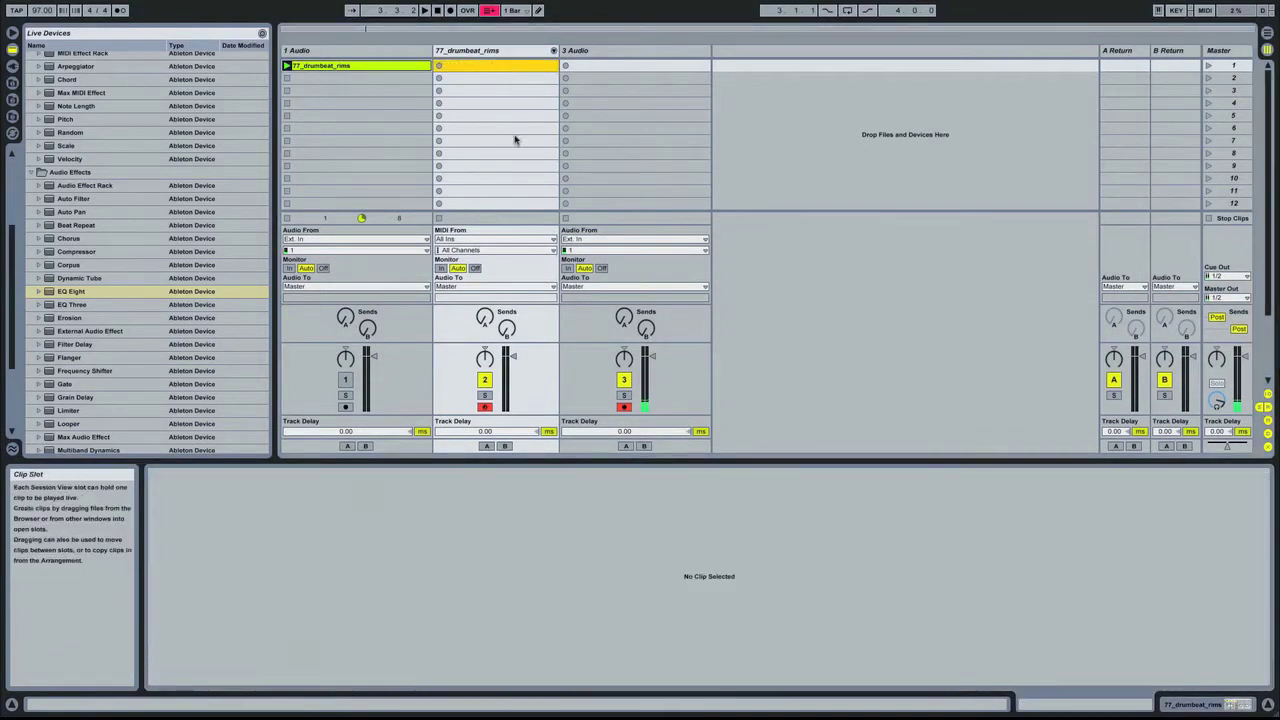
key("Tab")
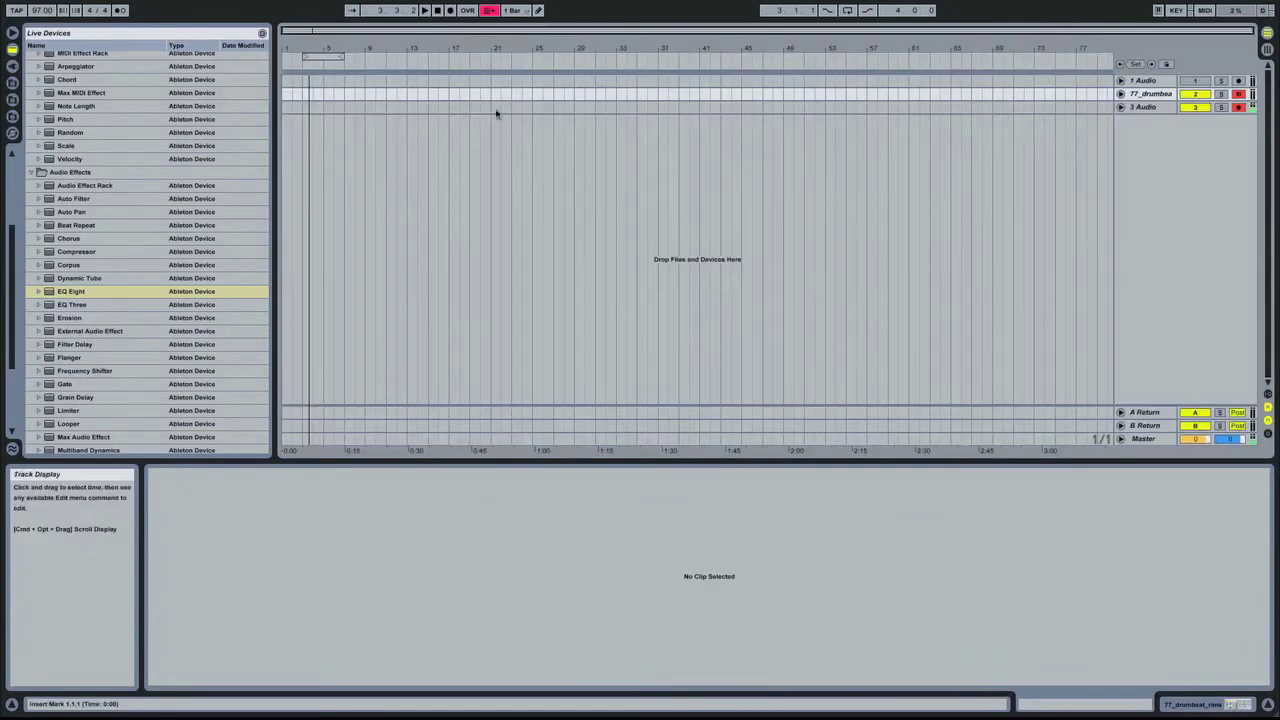
key("Tab")
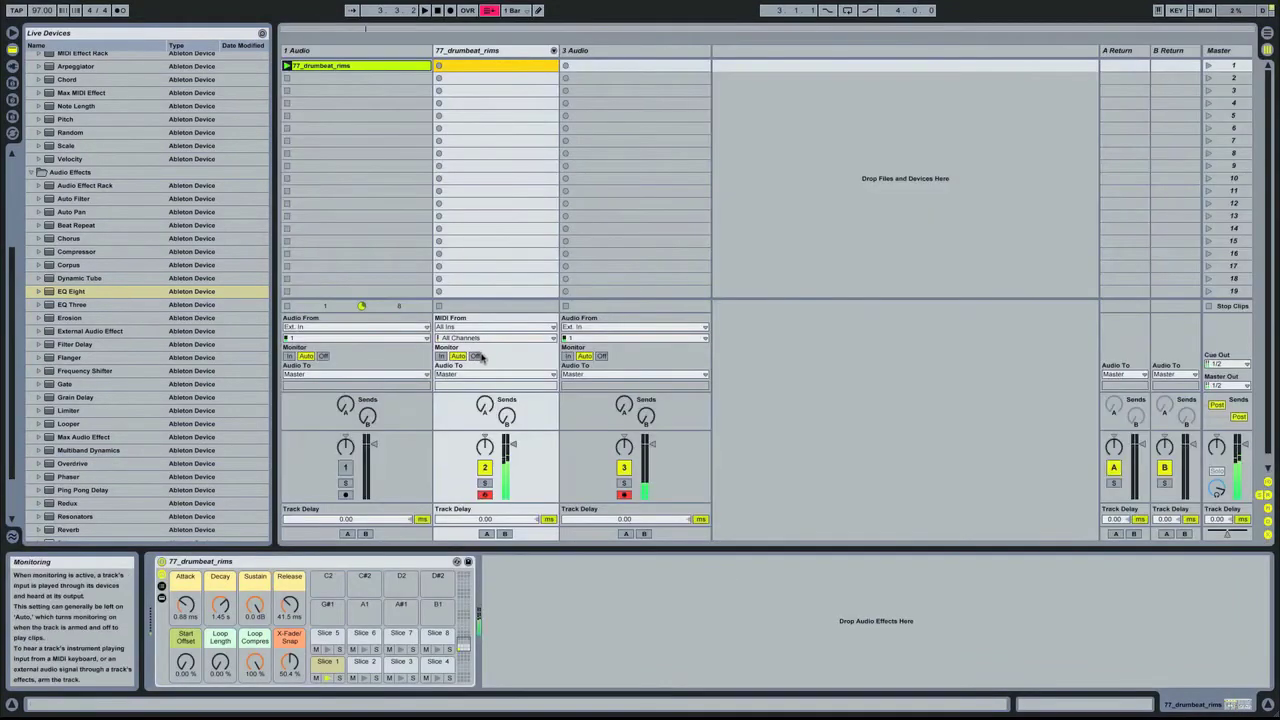
Shorten the Slice 5 sample region to its first hit, just before 0:01, and transpose it to -5 st.
left_click(322, 663)
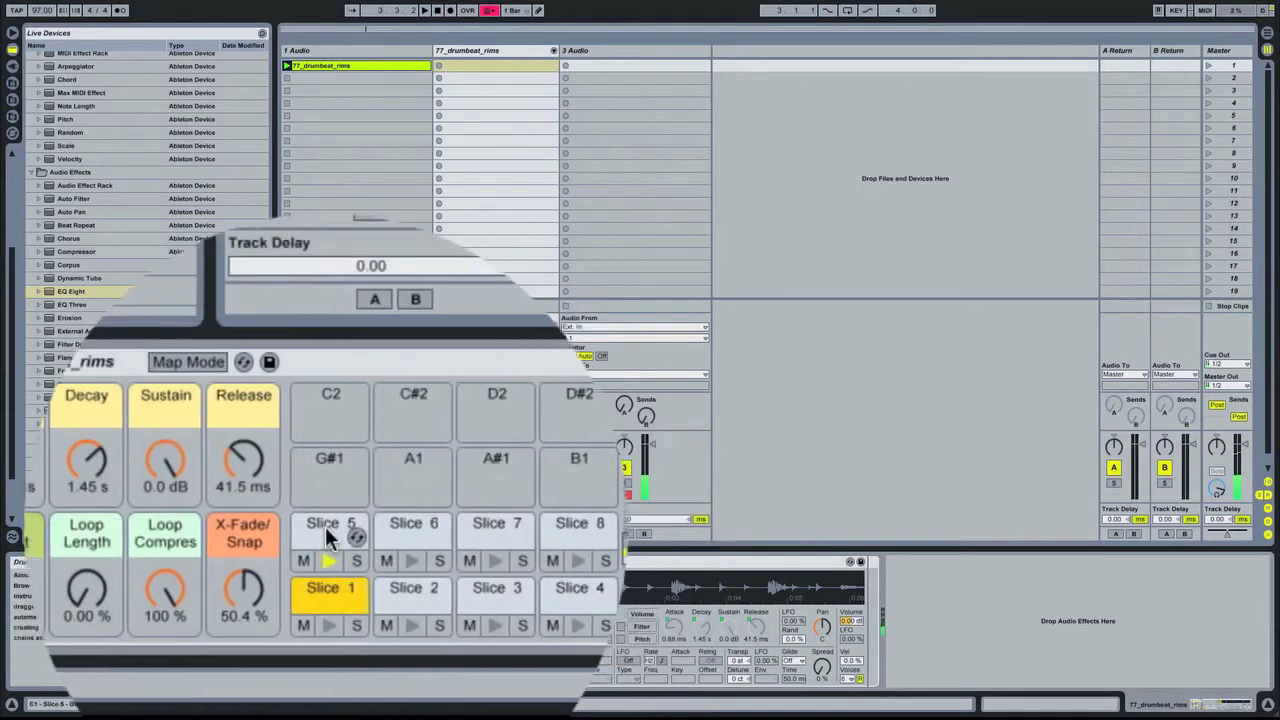
left_click(325, 528)
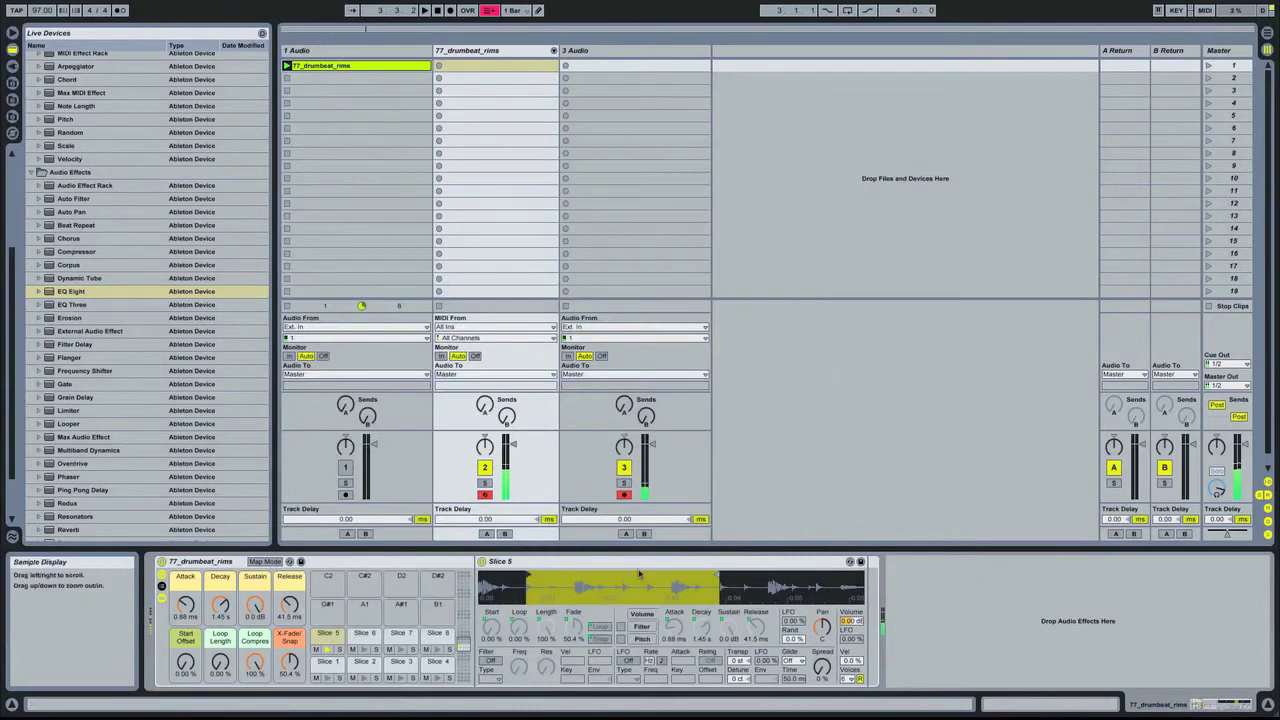
left_click_drag(717, 574, 538, 564)
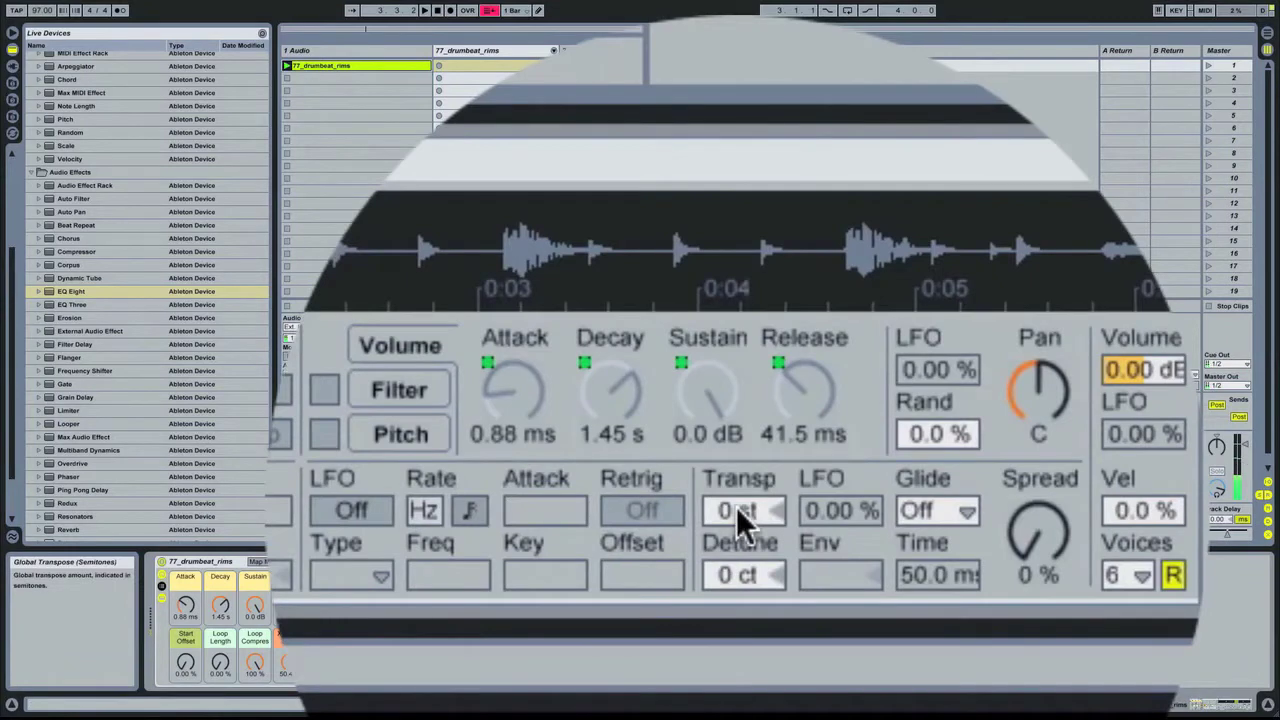
left_click_drag(738, 516, 738, 540)
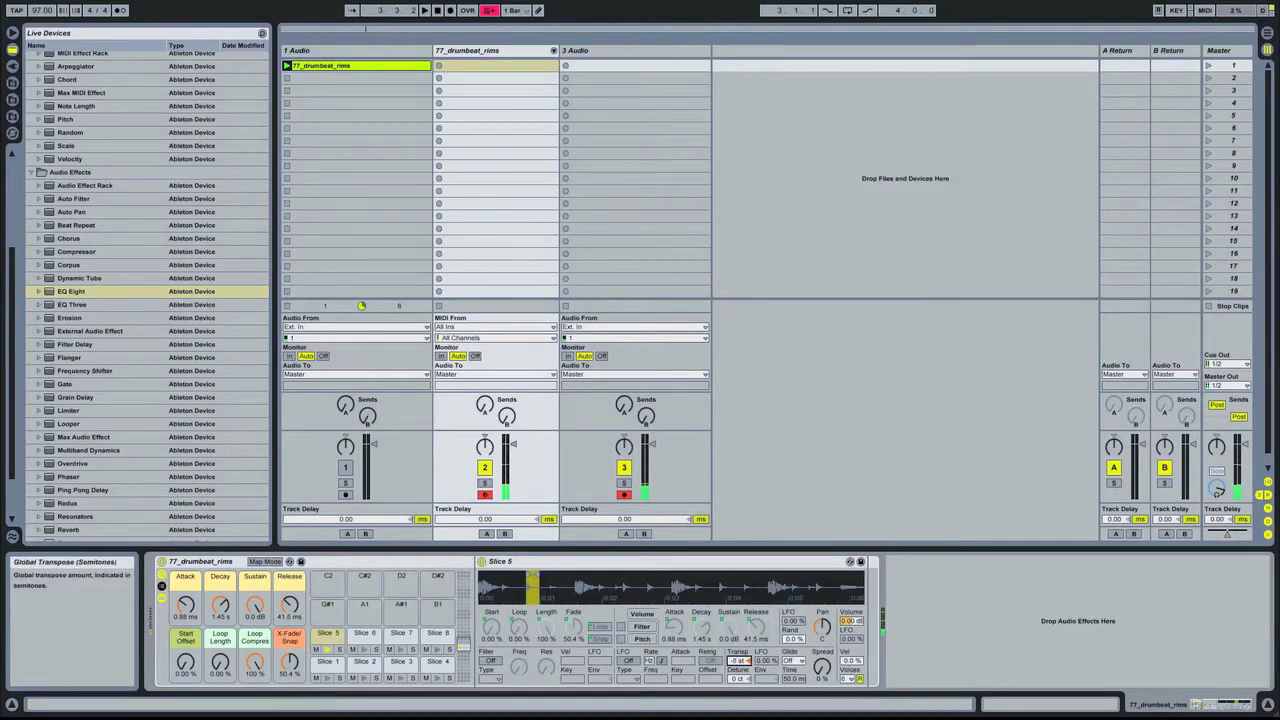
Shorten the Slice 7 sample region to only the short first hit after its start marker.
scroll(368, 654, "down", 9)
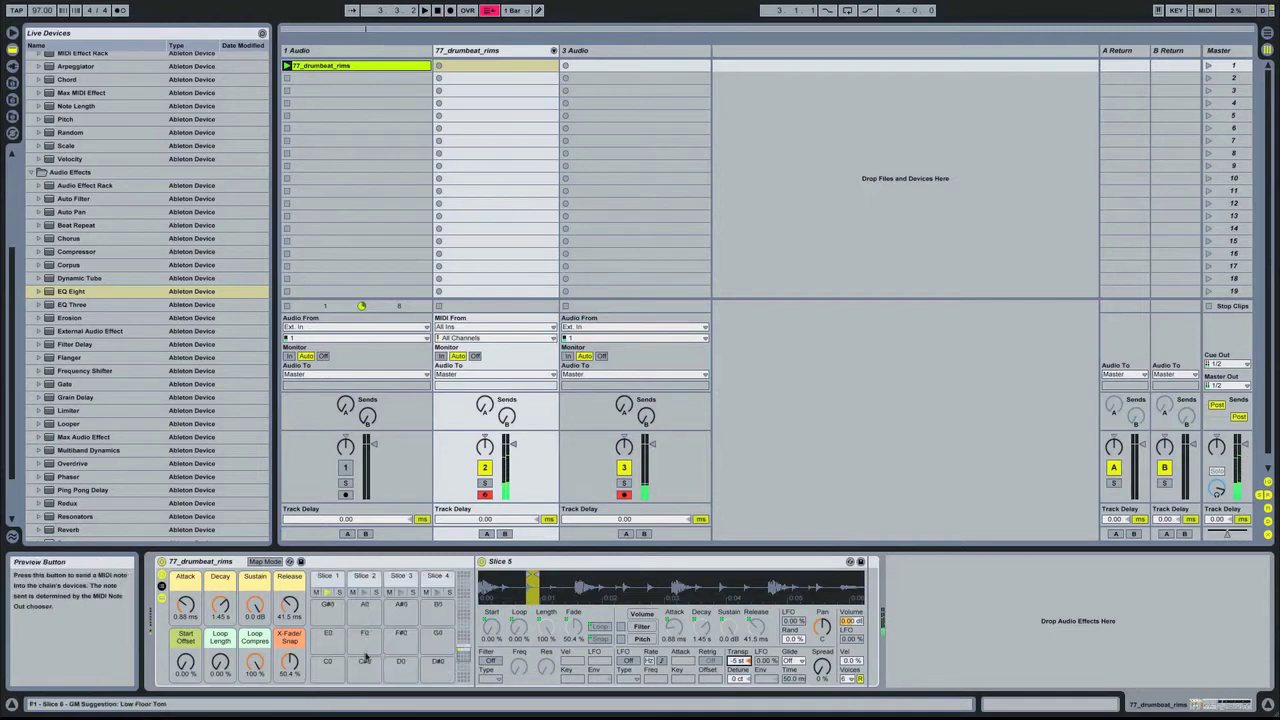
scroll(370, 648, "up", 9)
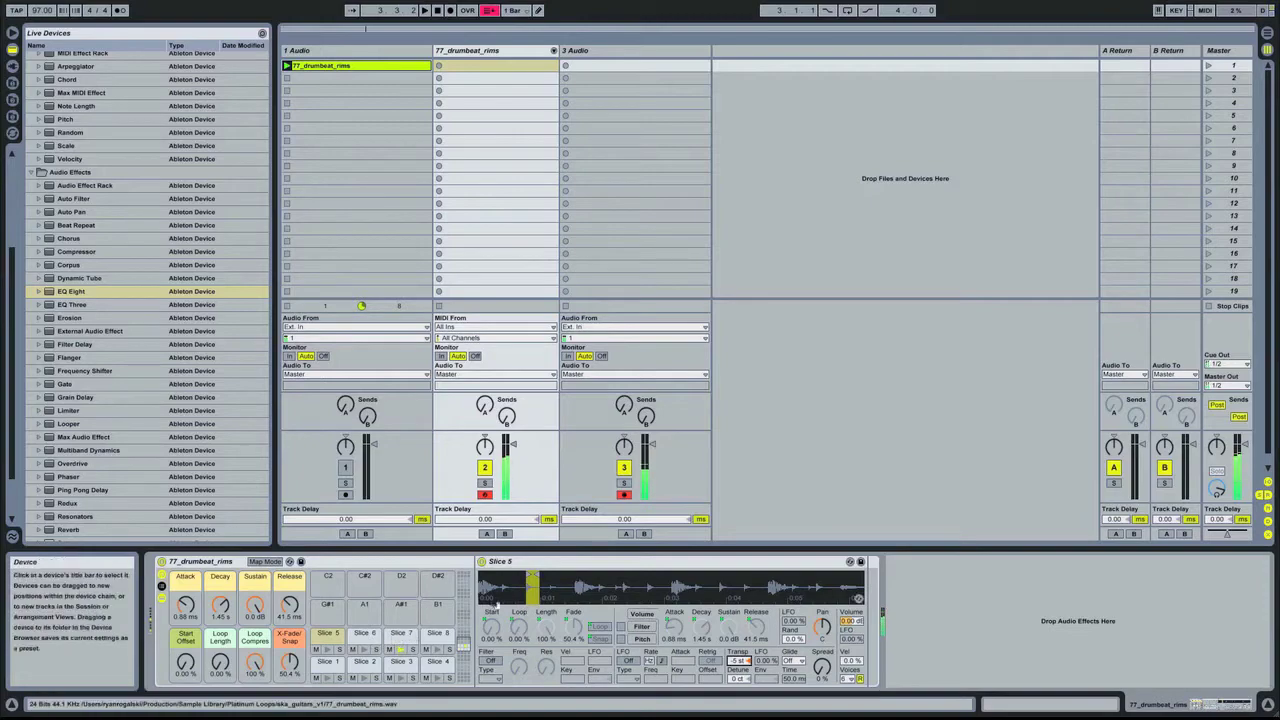
left_click(395, 633)
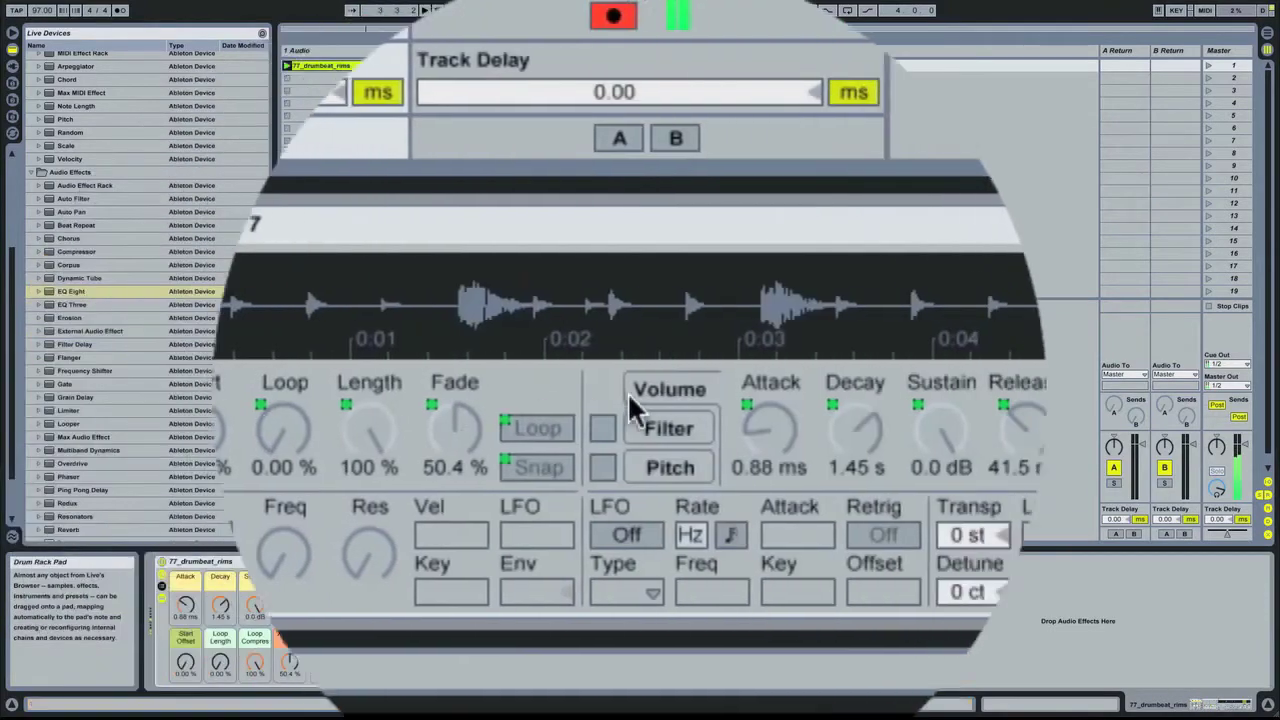
left_click_drag(770, 278, 717, 275)
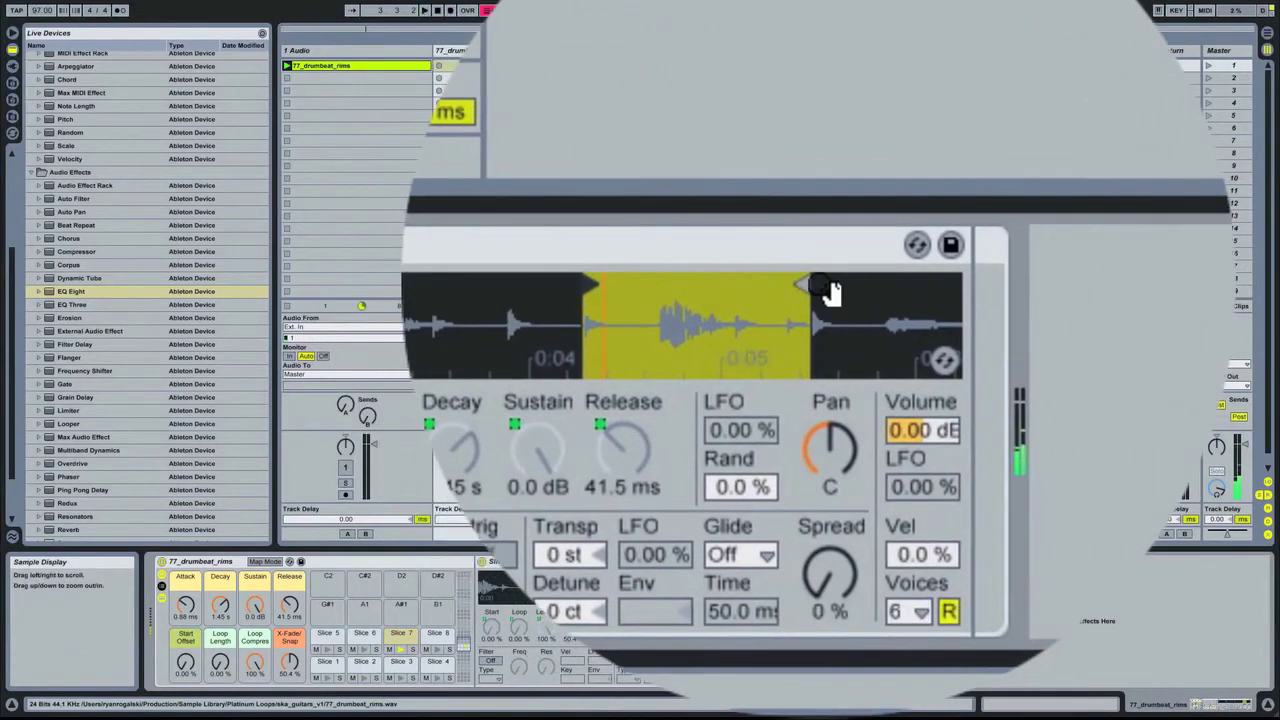
left_click_drag(812, 284, 747, 283)
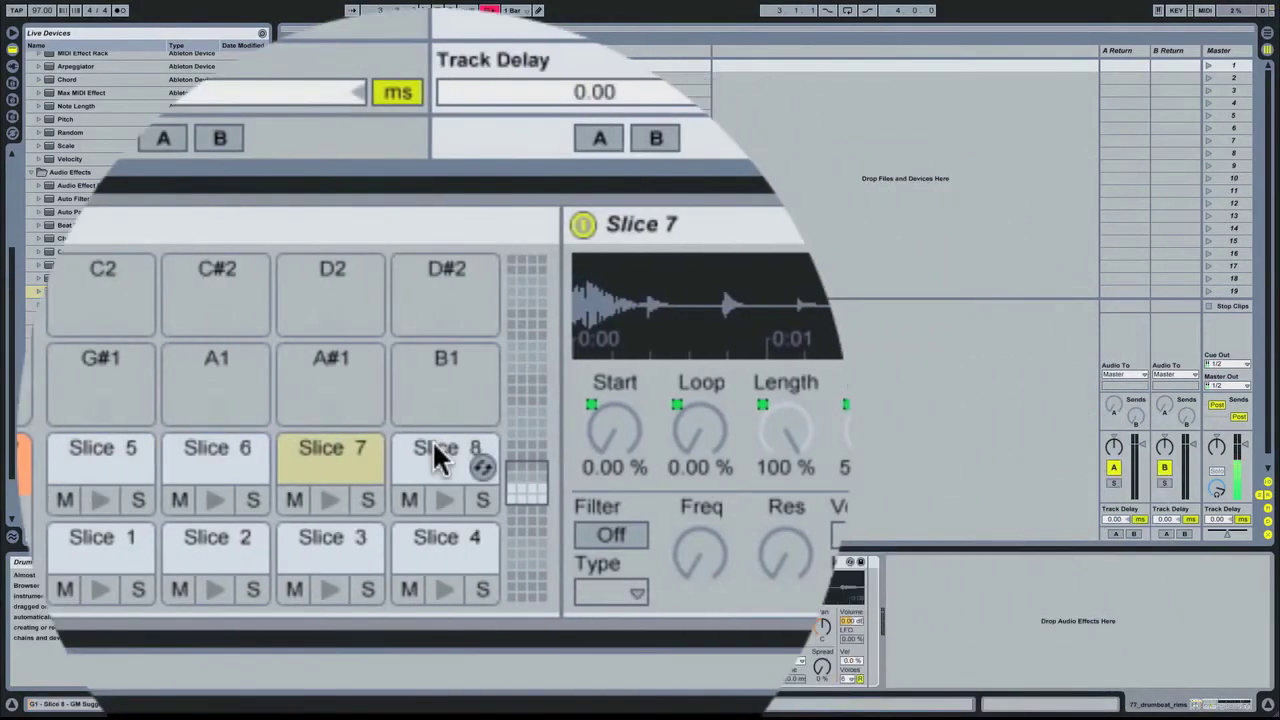
Move Slice 8 in the drum rack to the empty A#1 pad directly above Slice 7.
left_click(434, 445)
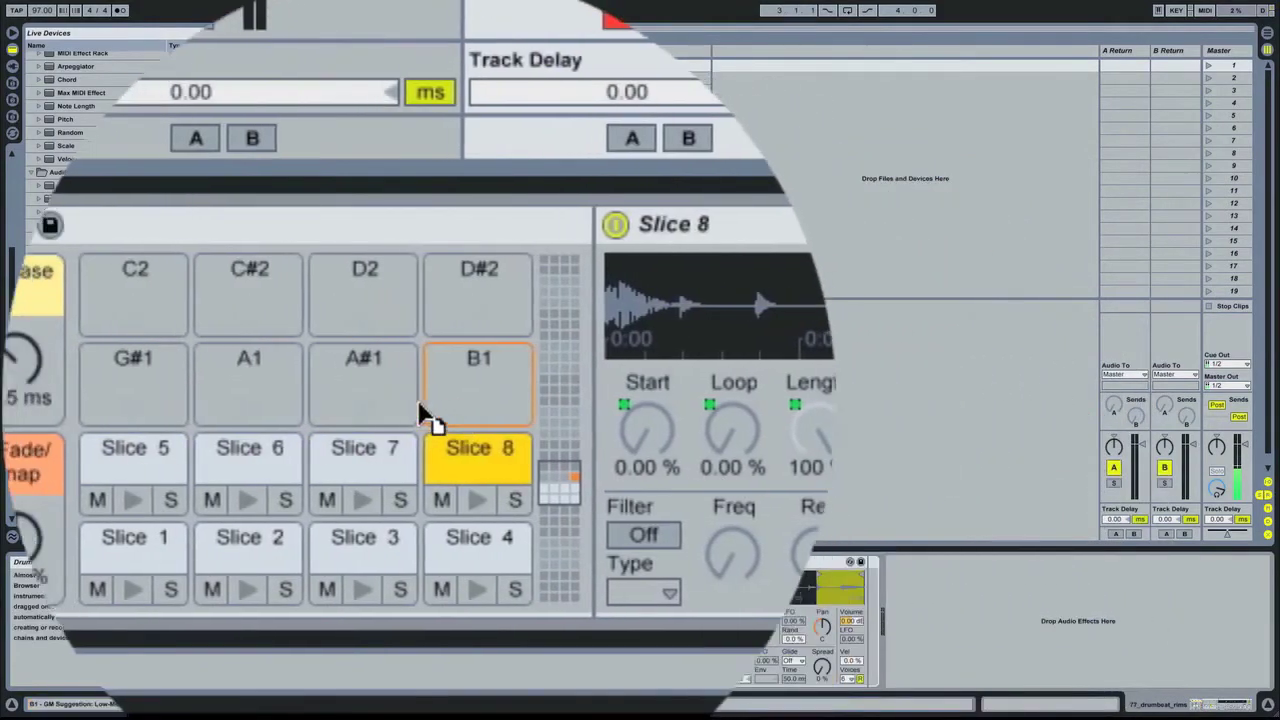
left_click_drag(416, 390, 416, 394)
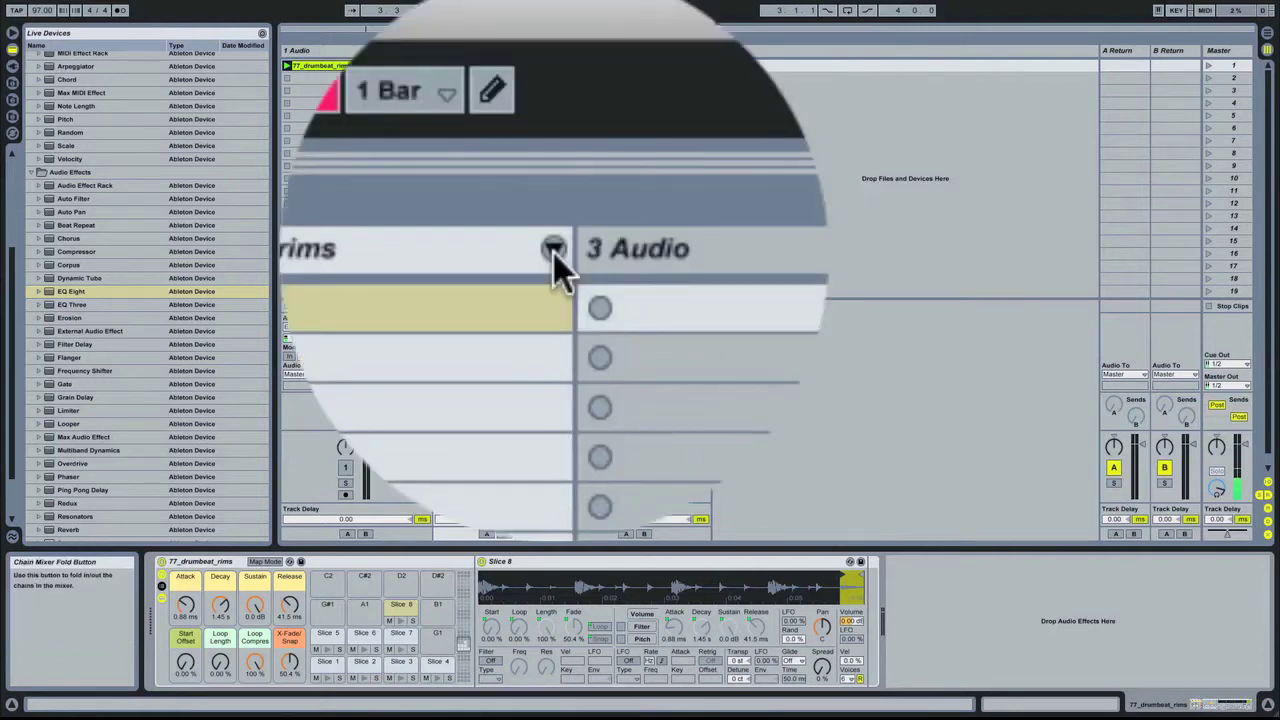
Assign the Slice 7 and Slice 8 chains to choke group 1 in the unfolded chain mixer and fold it again.
left_click(553, 250)
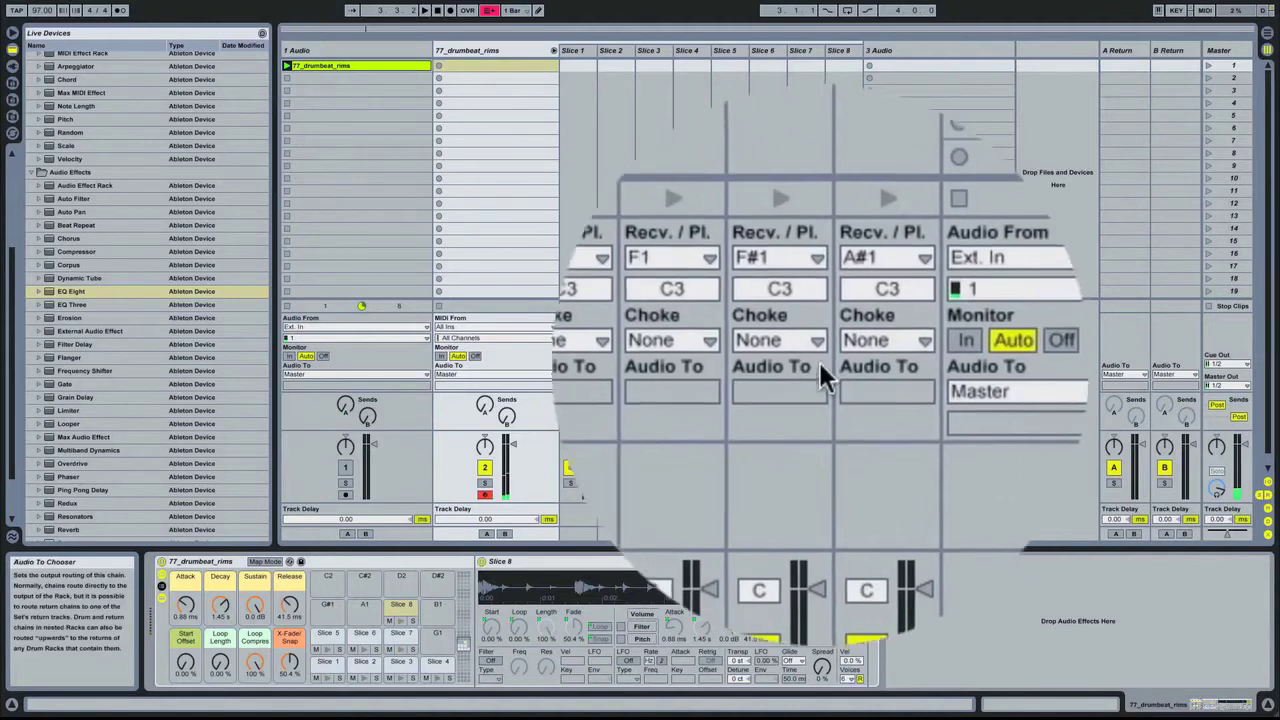
left_click(808, 356)
left_click(810, 375)
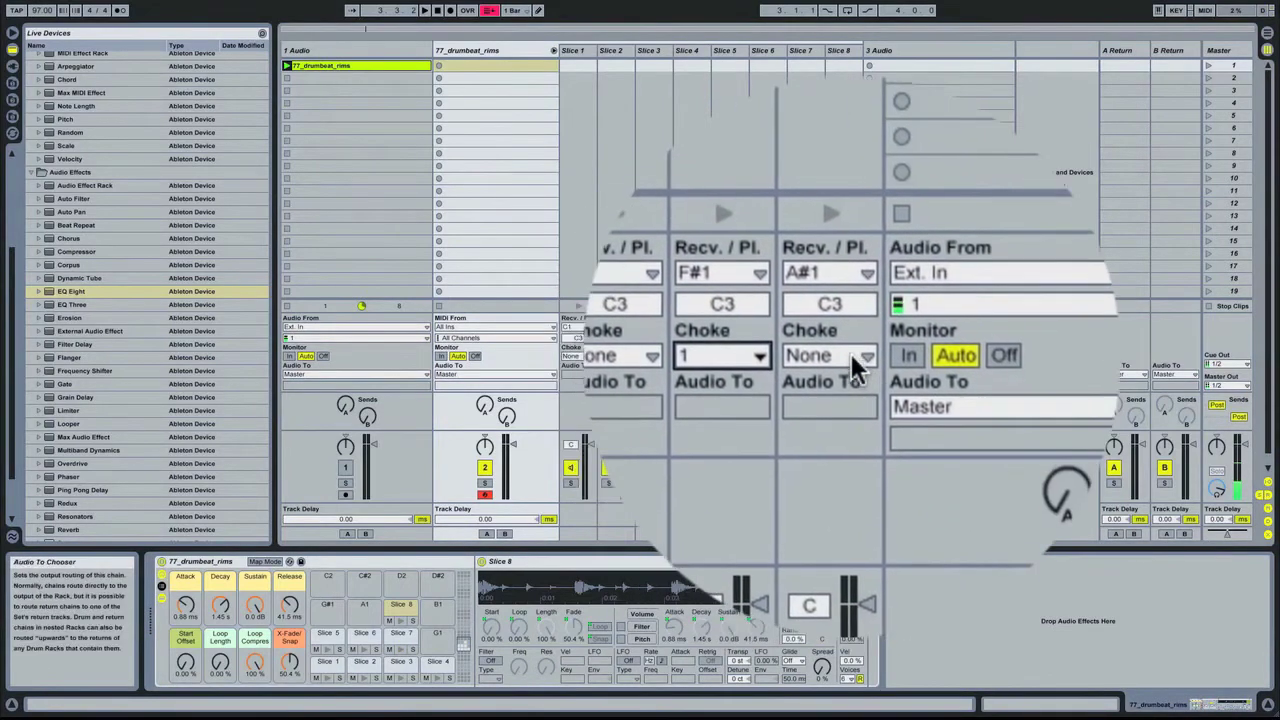
left_click(851, 360)
left_click(850, 372)
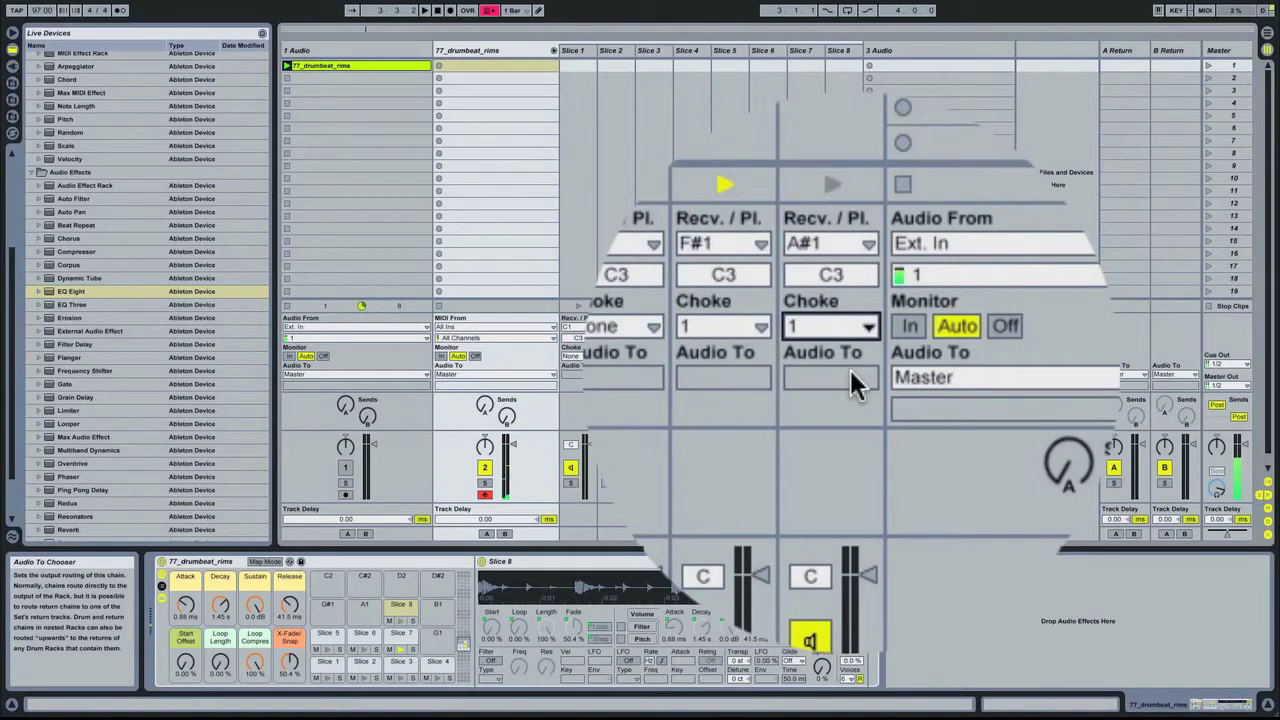
left_click(554, 51)
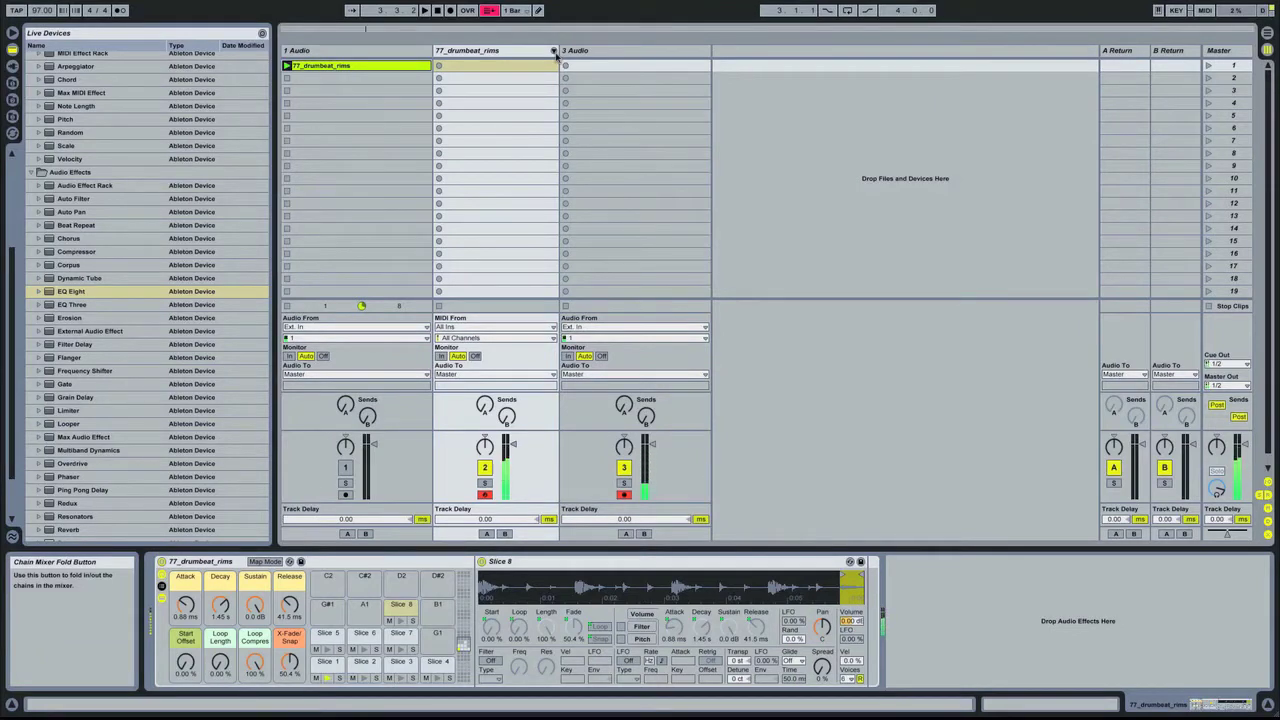
Reposition the Slice 1 sample region onto the single hit at about 0:01 by adjusting its start and end markers.
left_click(325, 665)
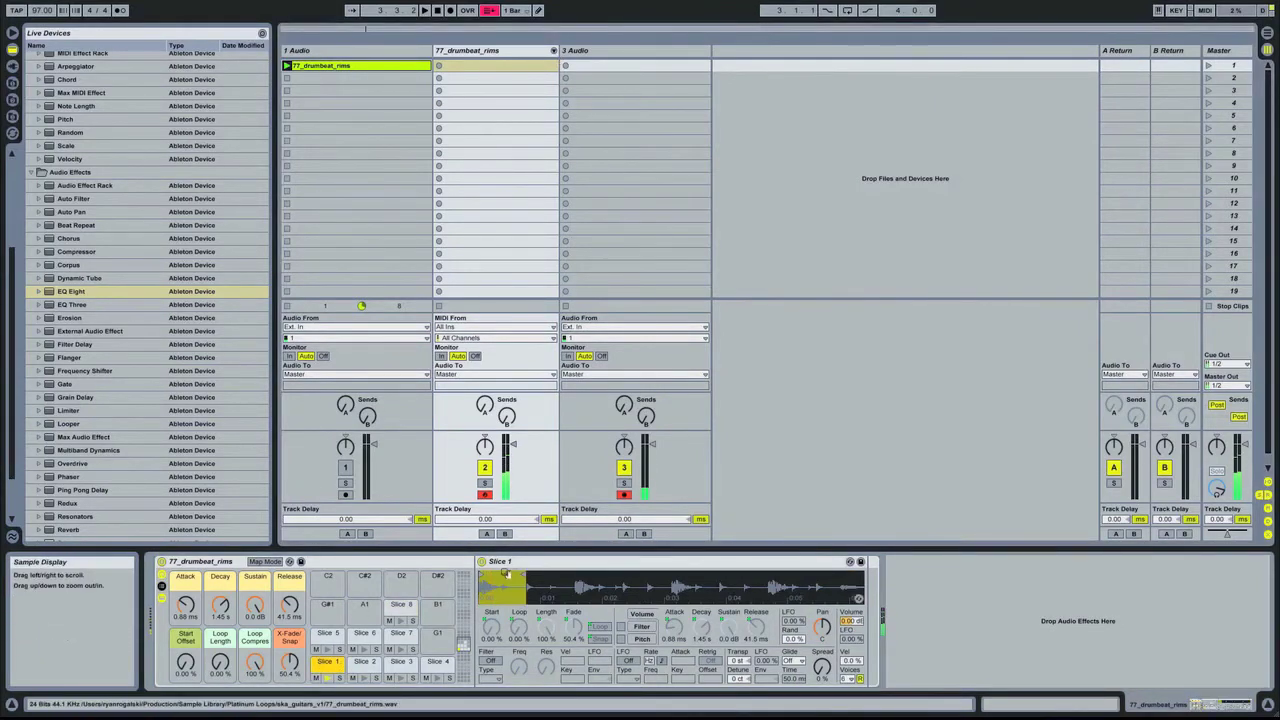
left_click_drag(522, 575, 633, 574)
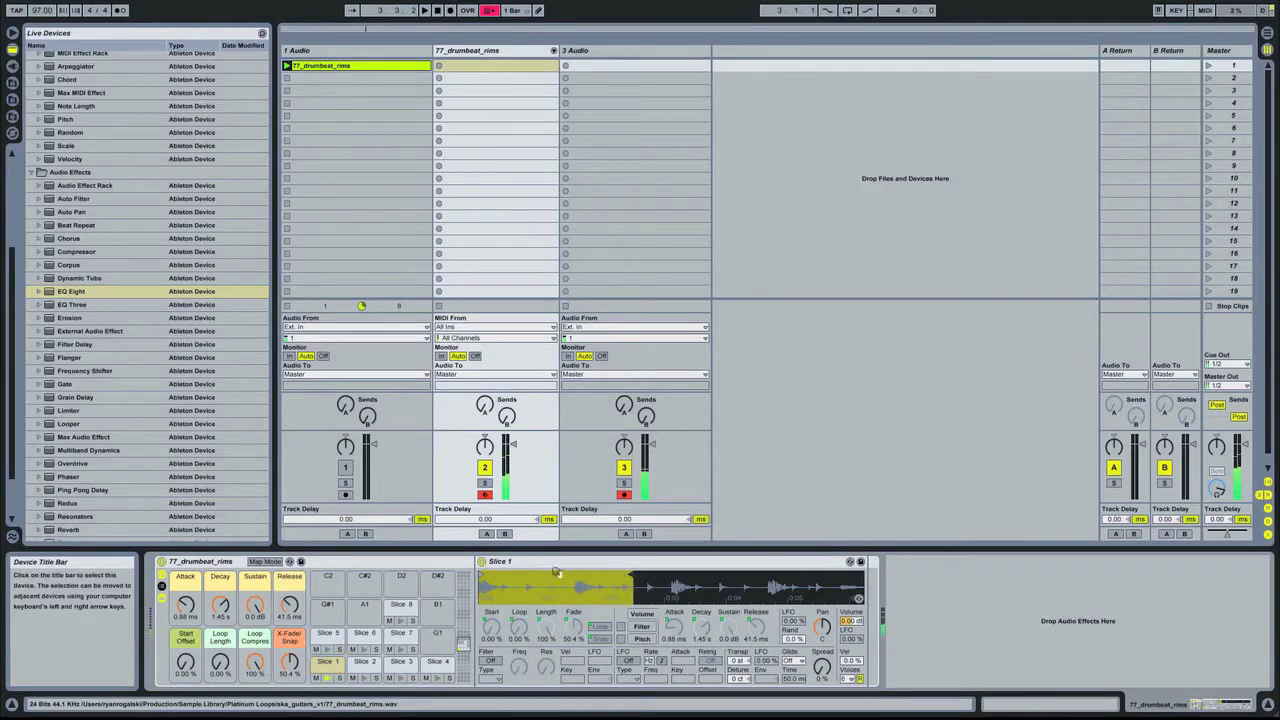
left_click_drag(483, 573, 579, 569)
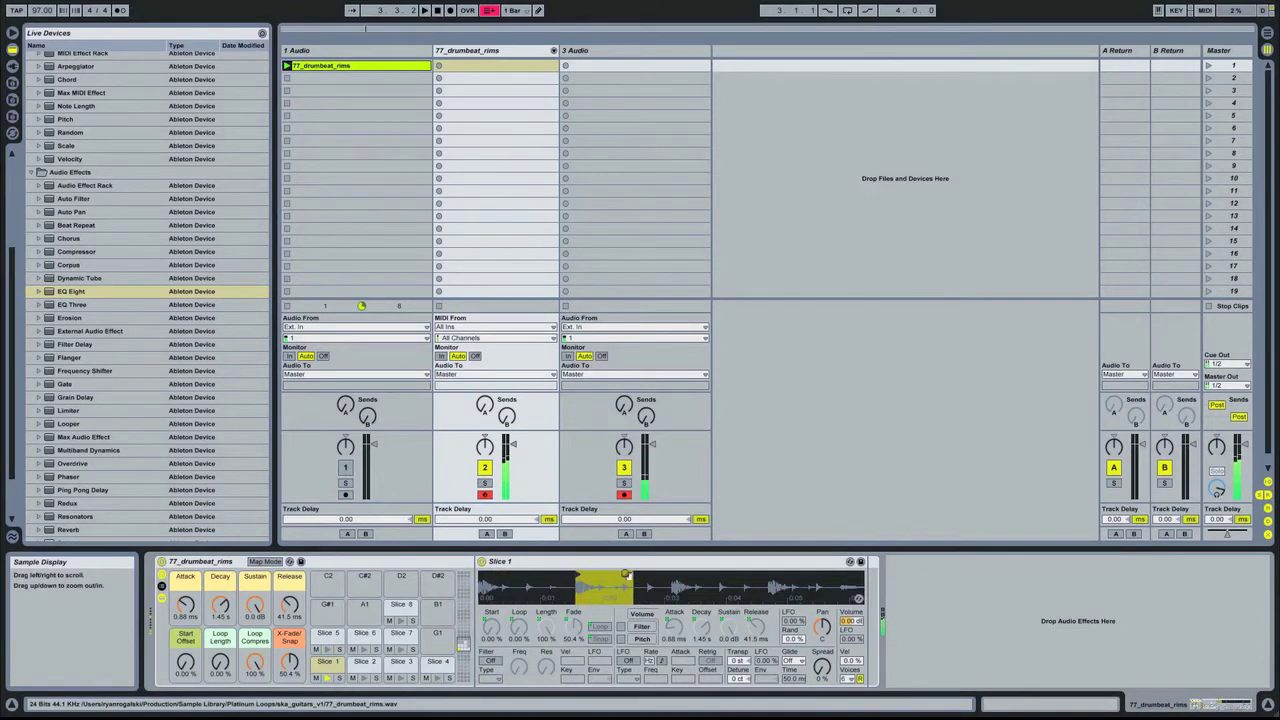
left_click_drag(631, 576, 603, 577)
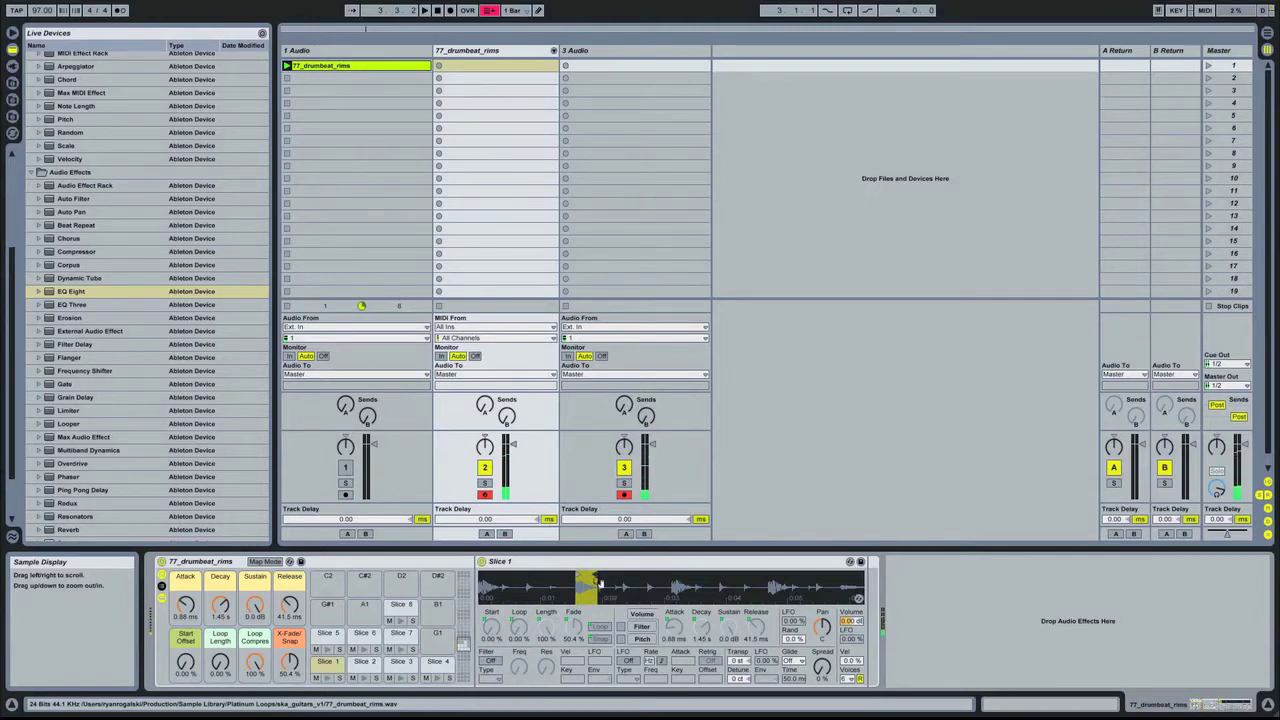
Record a new MIDI drum pattern using Slice 1 and Slice 5 into the first clip slot of the 77_drumbeat_rims track.
left_click(438, 66)
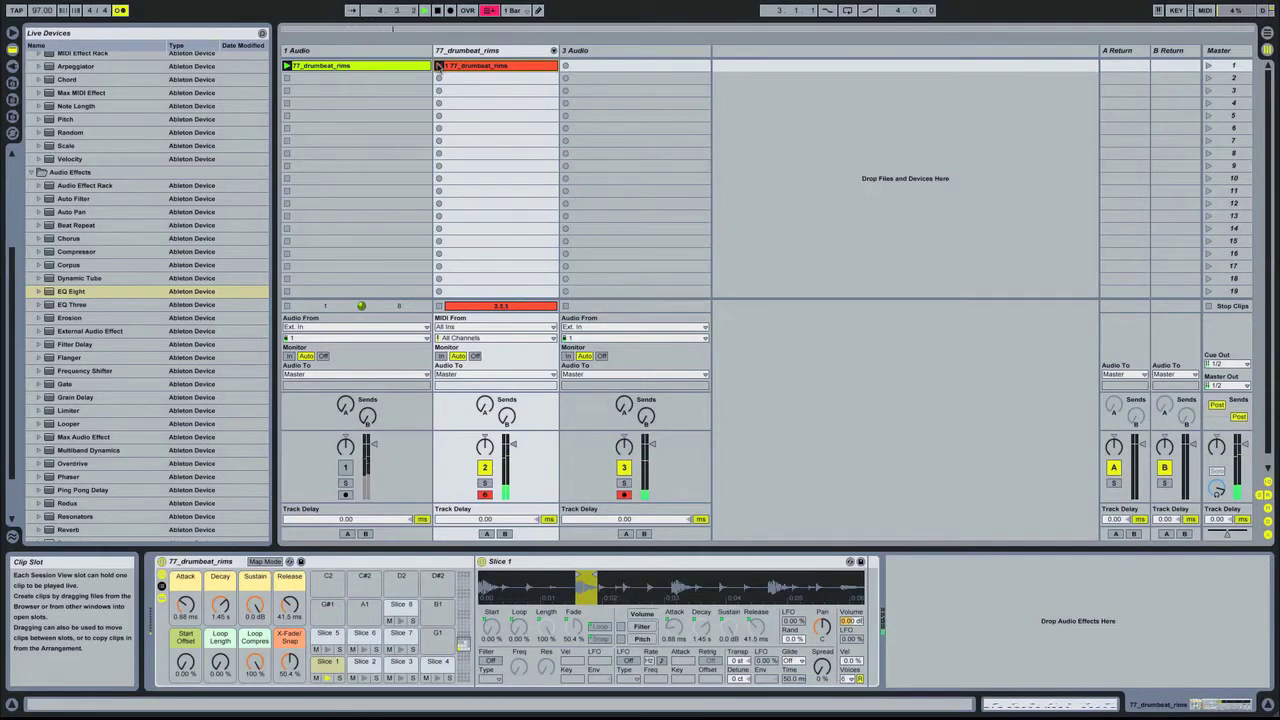
left_click(438, 65)
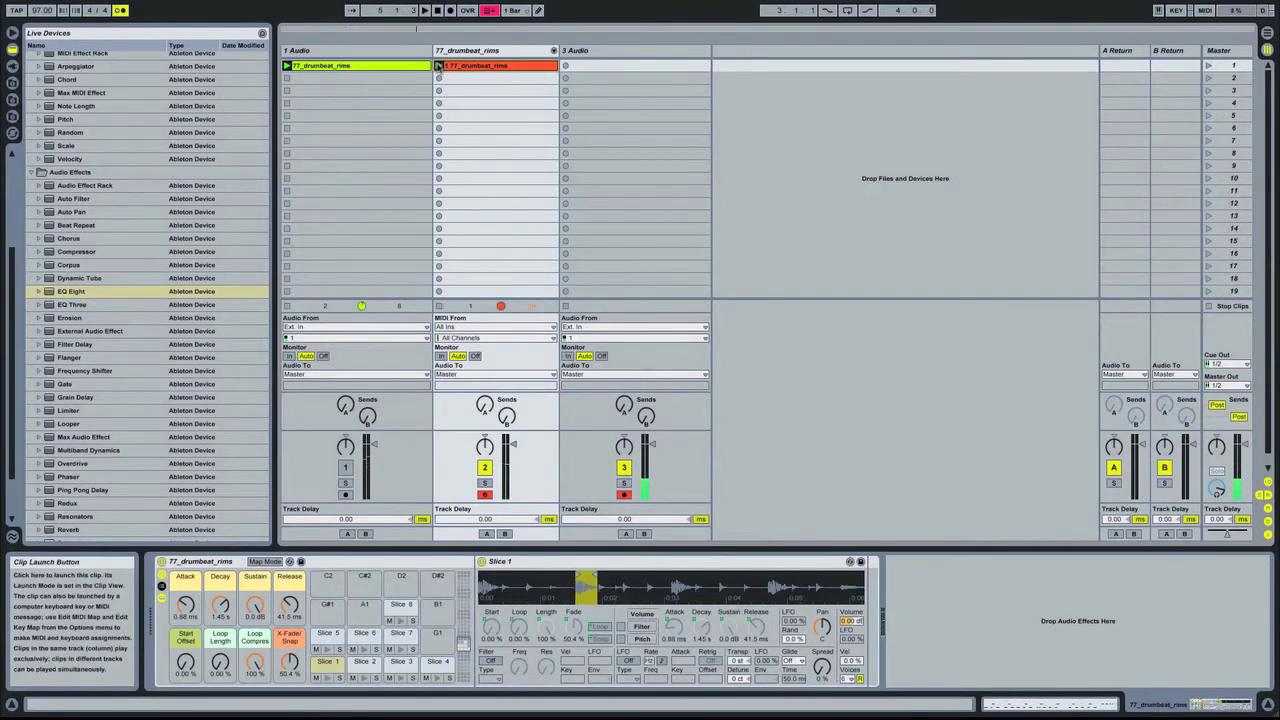
key("space")
Quantize all notes of the recorded drum clip to 1/16 with an amount of 100%, adjusting note starts and ends.
double_click(464, 67)
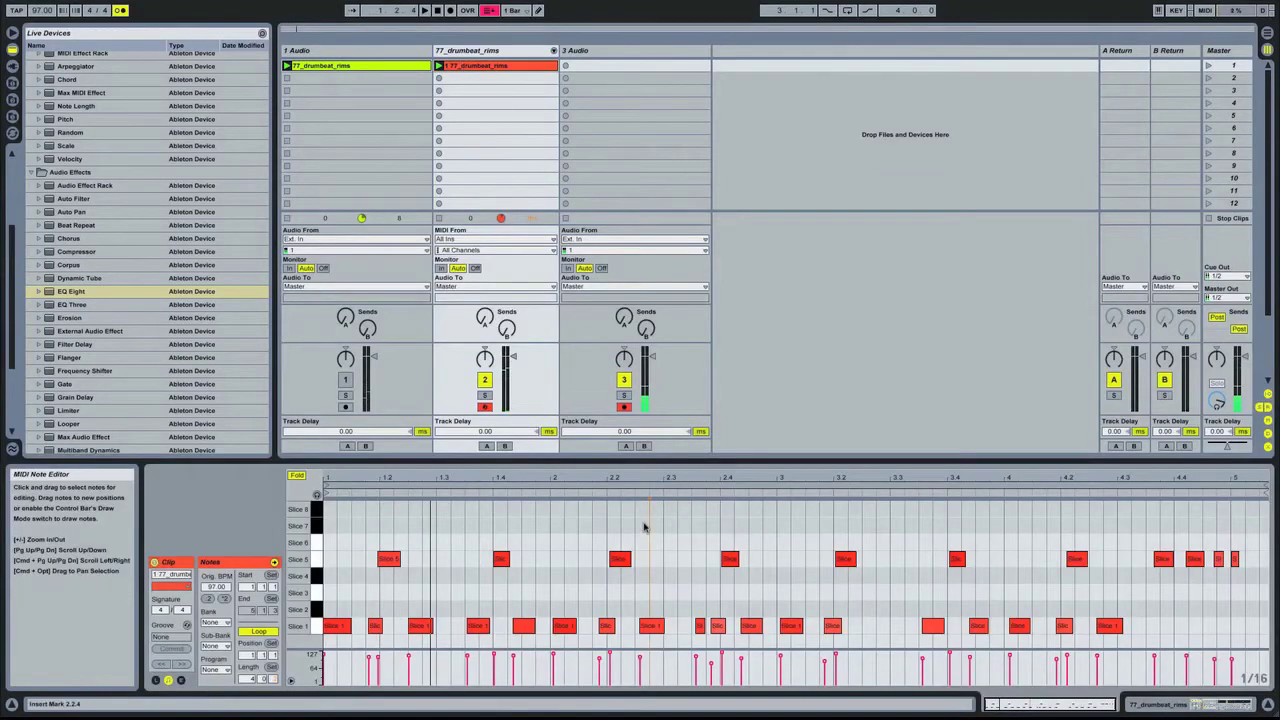
key("super+a")
key("super+shift+u")
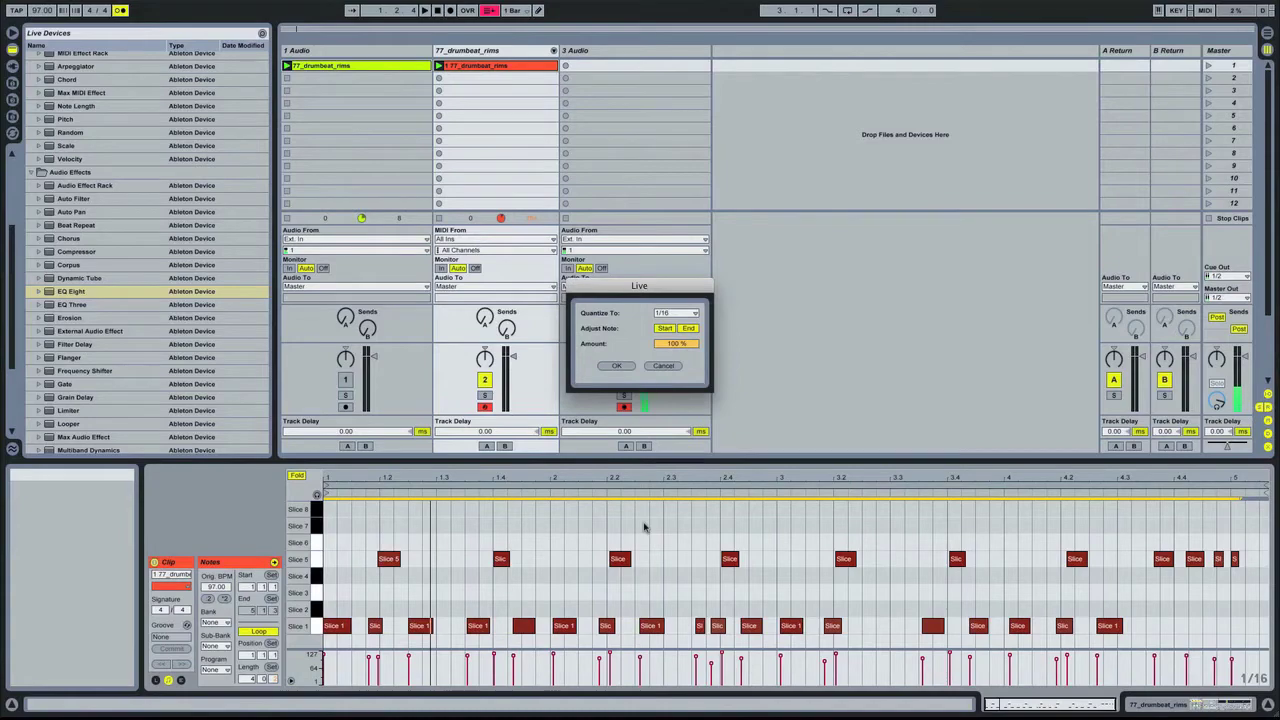
key("Return")
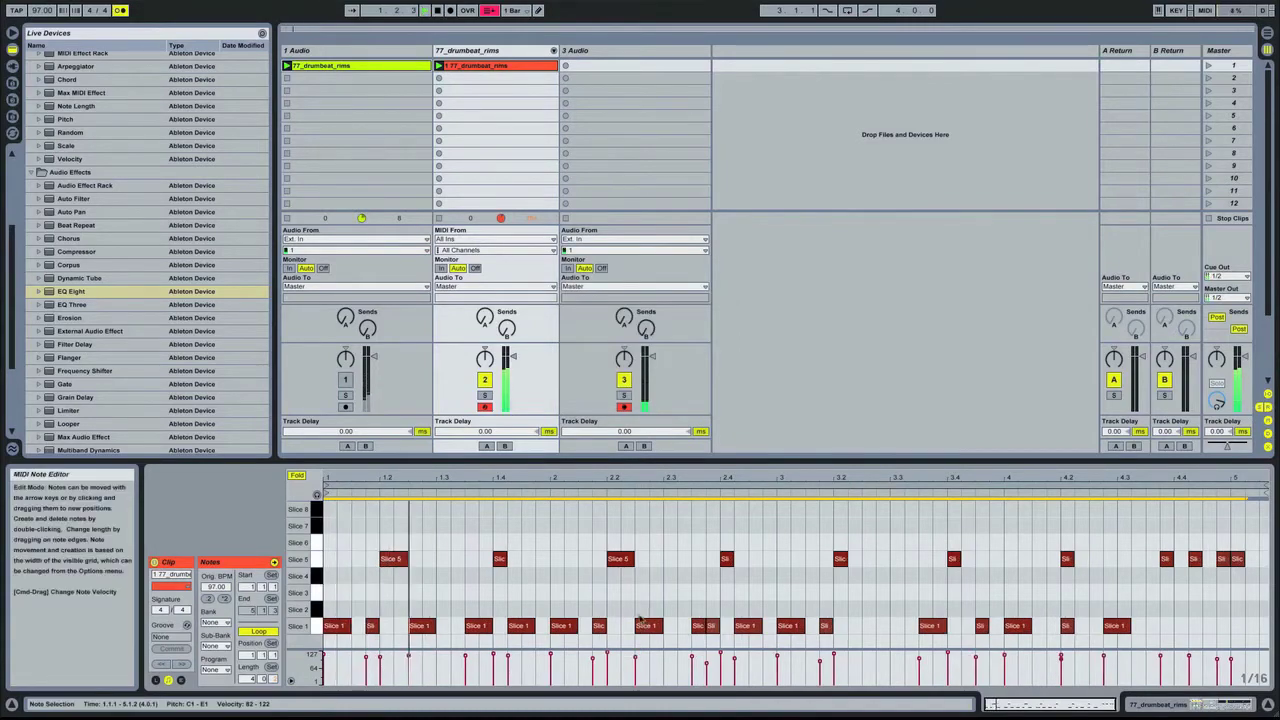
Play back the quantized drum clip and shorten its loop to end at 5.1.1, four bars long.
key("shift+Tab")
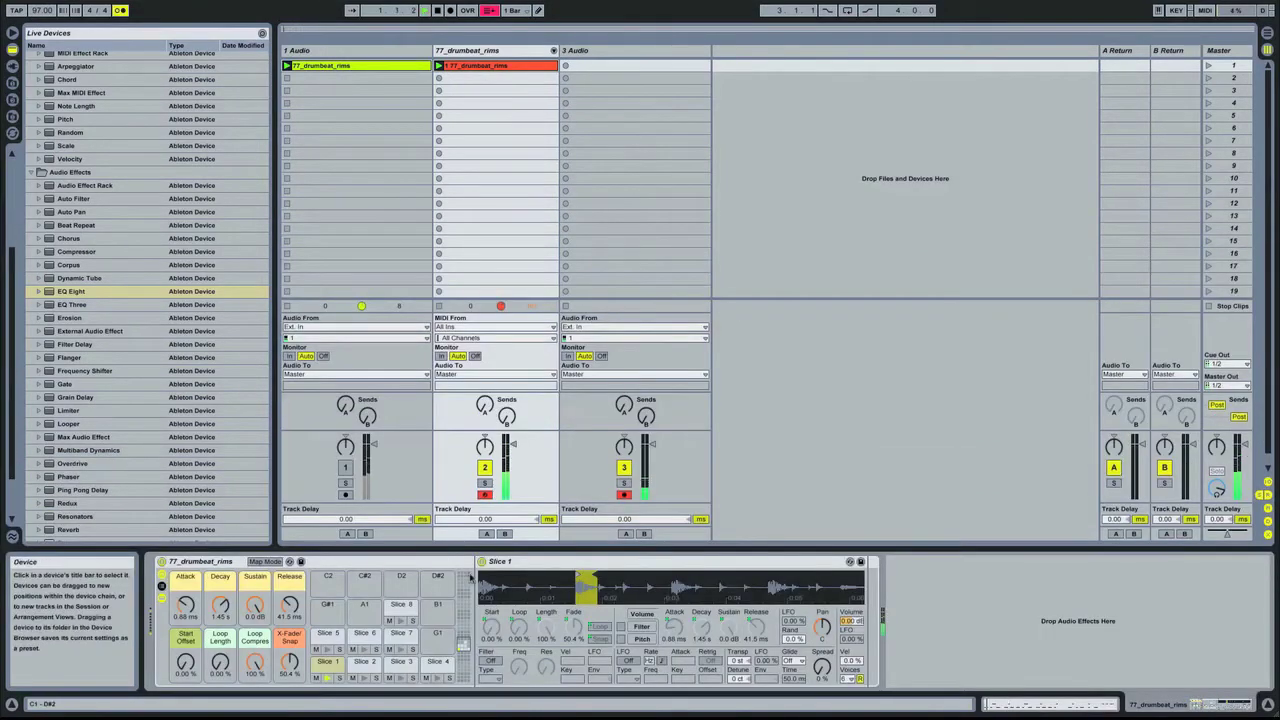
key("space")
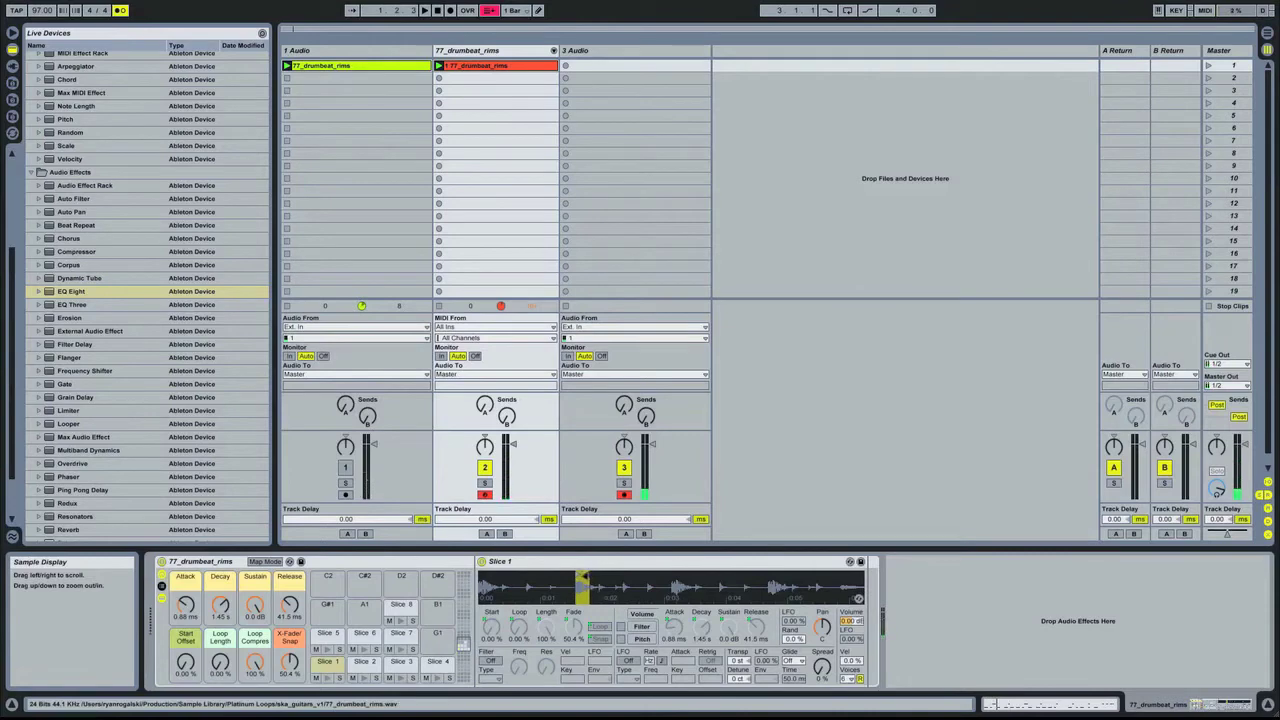
key("space")
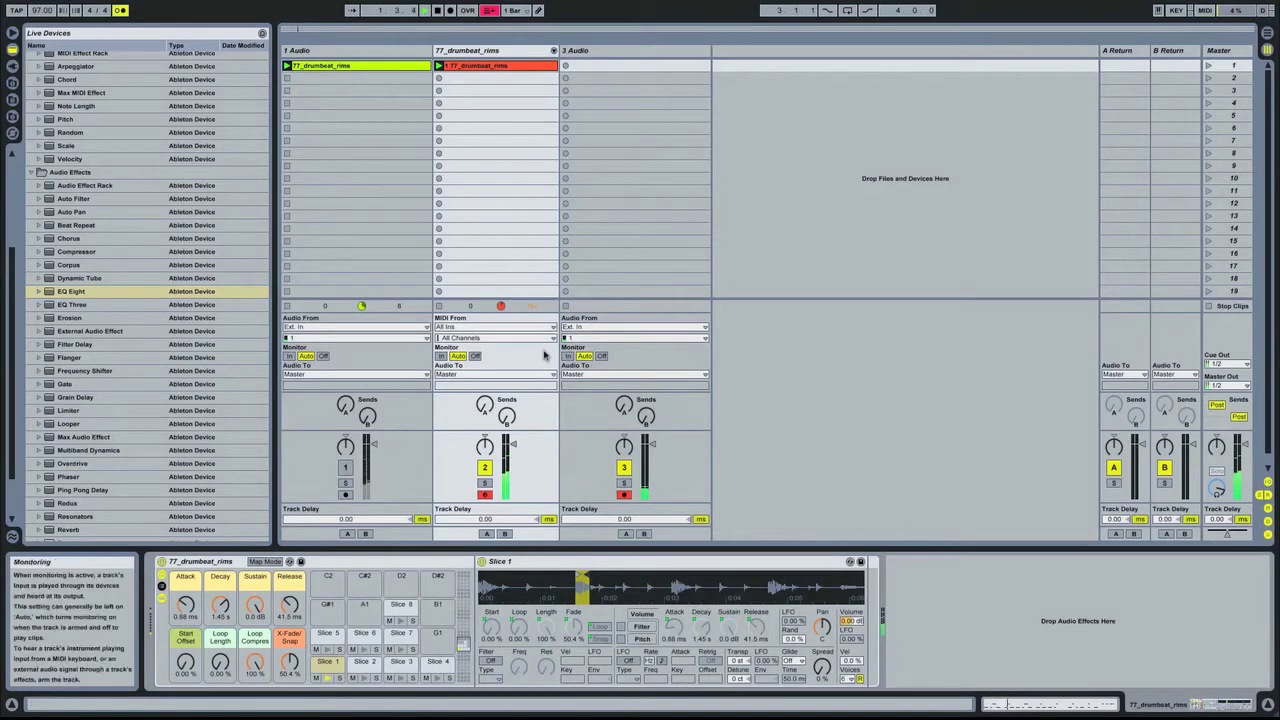
double_click(509, 68)
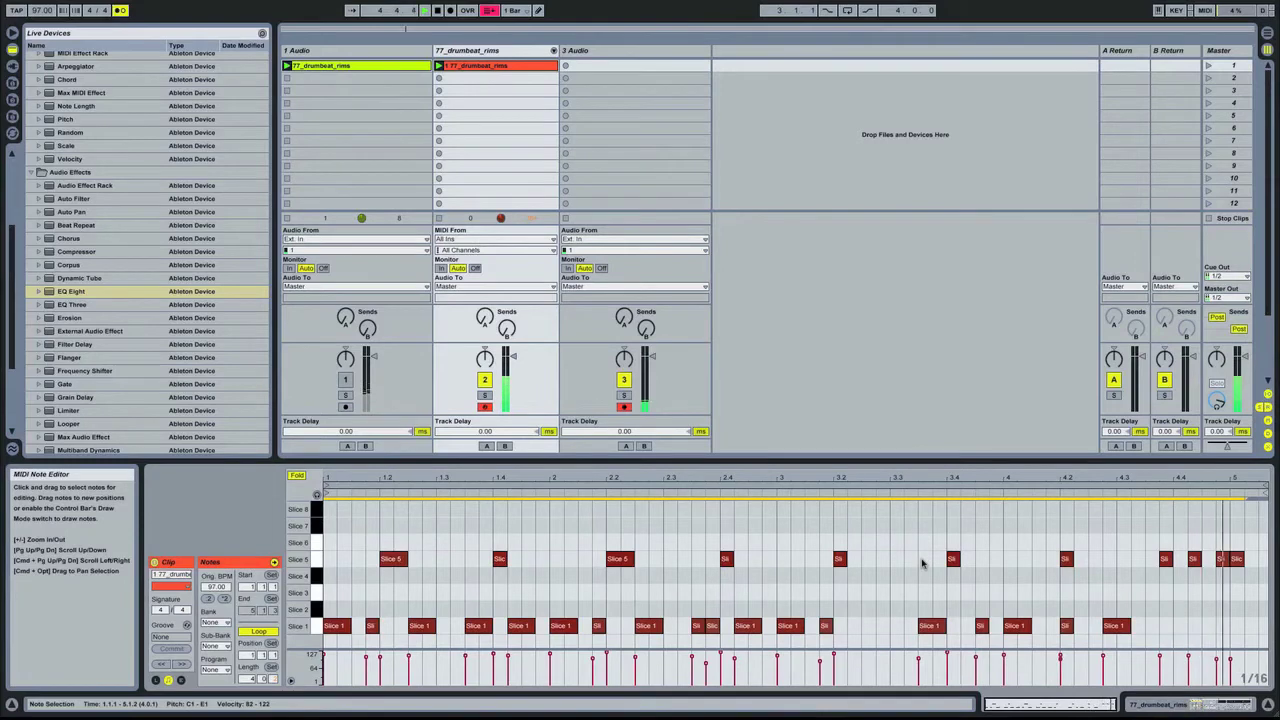
key("space")
left_click_drag(1266, 487, 1228, 489)
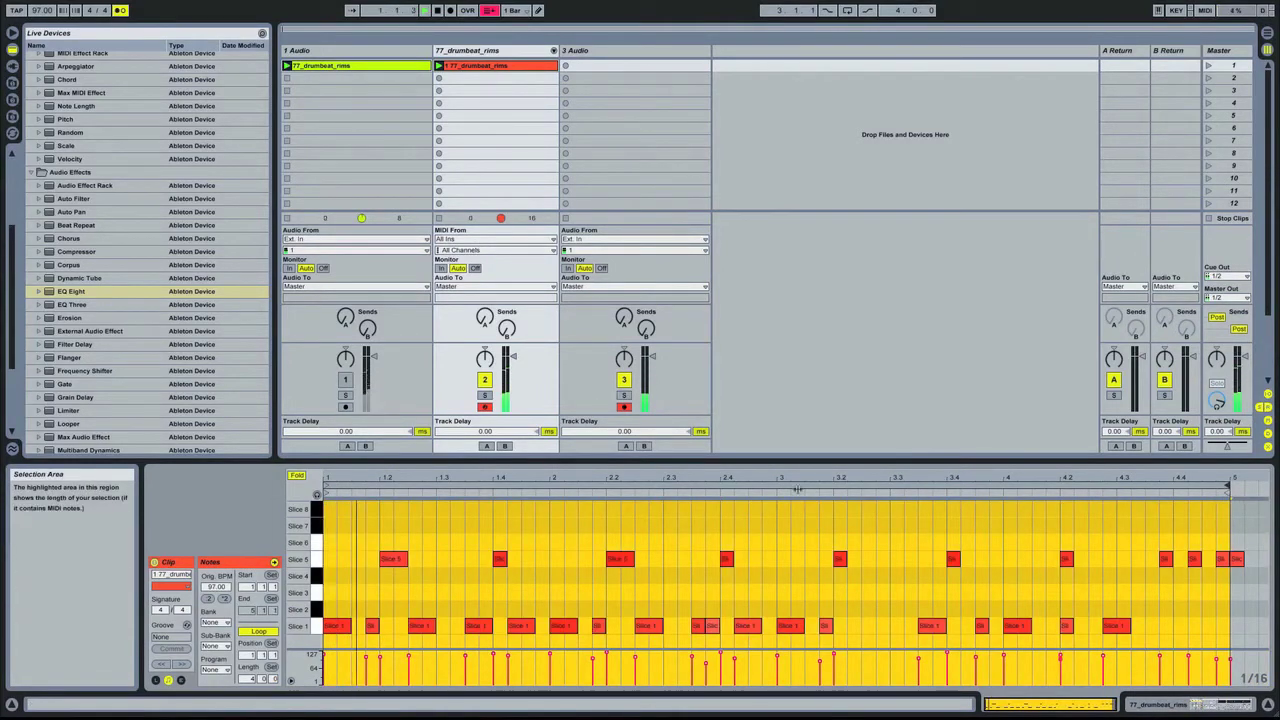
Add four Slice 7 notes at the start of bar 1 and duplicate them across the rest of the bar.
left_click(333, 532)
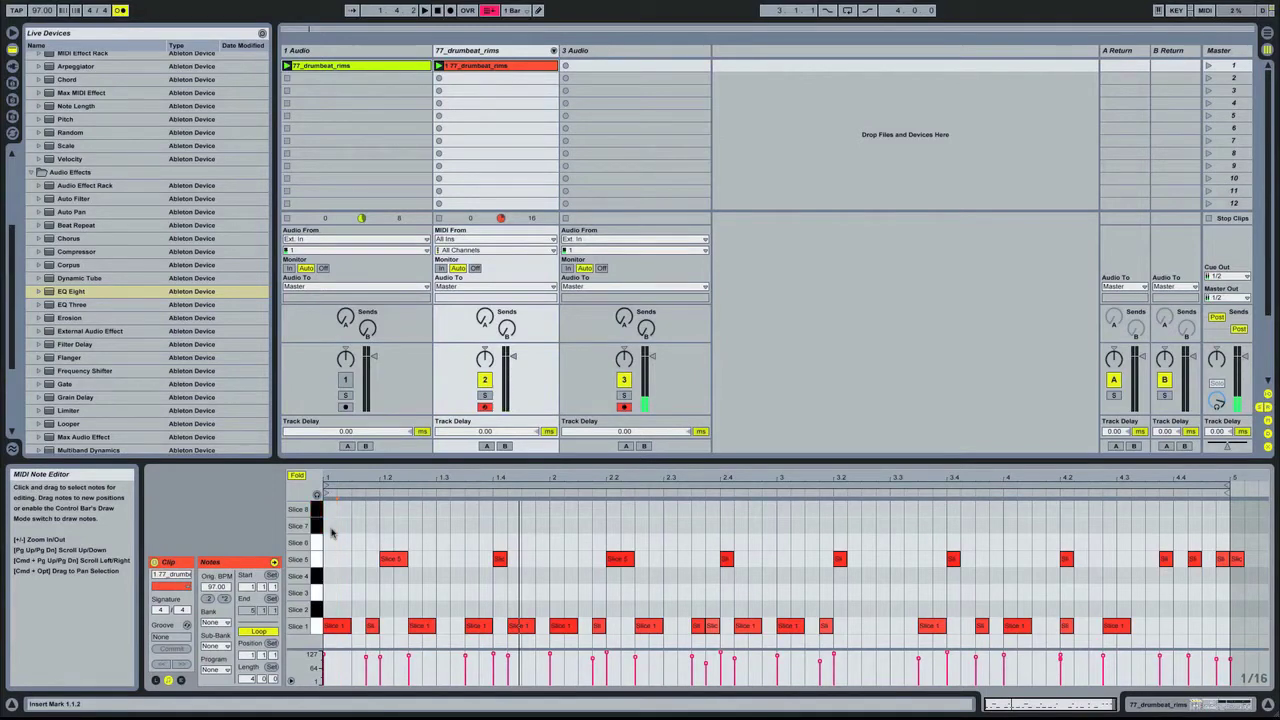
double_click(330, 526)
double_click(358, 526)
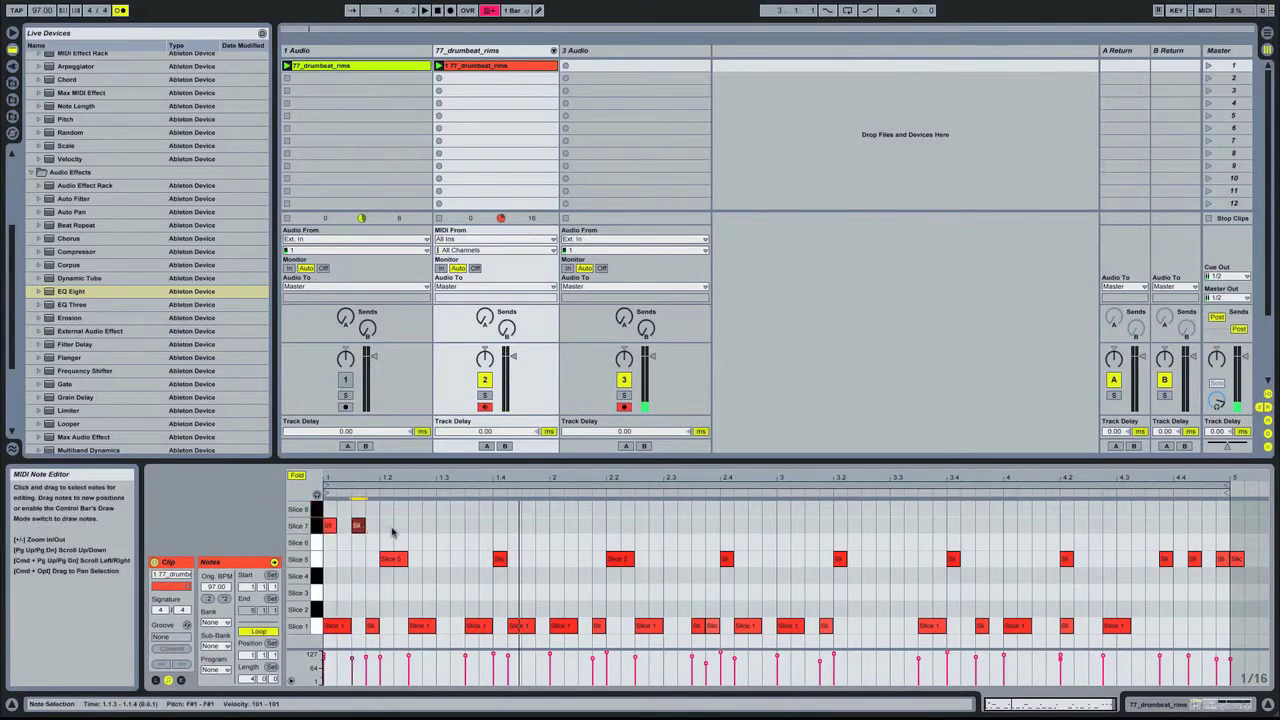
double_click(400, 527)
left_click_drag(404, 527, 346, 526)
double_click(418, 527)
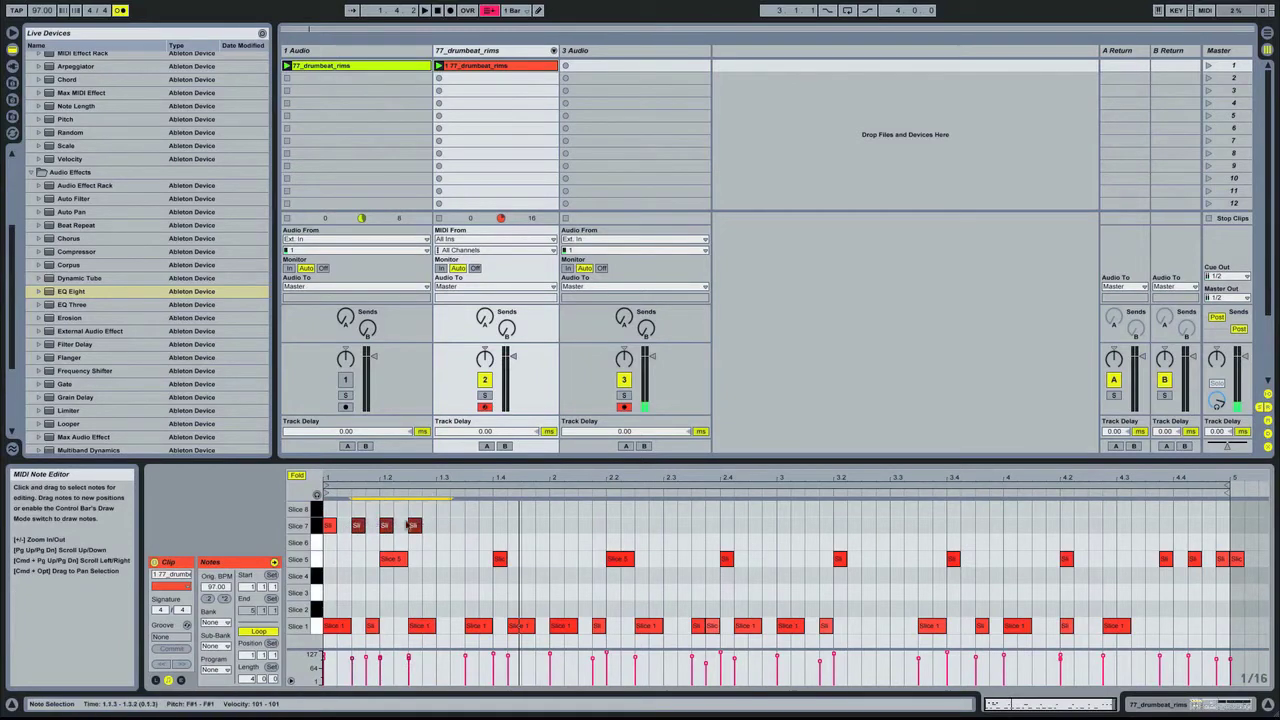
key("super+d")
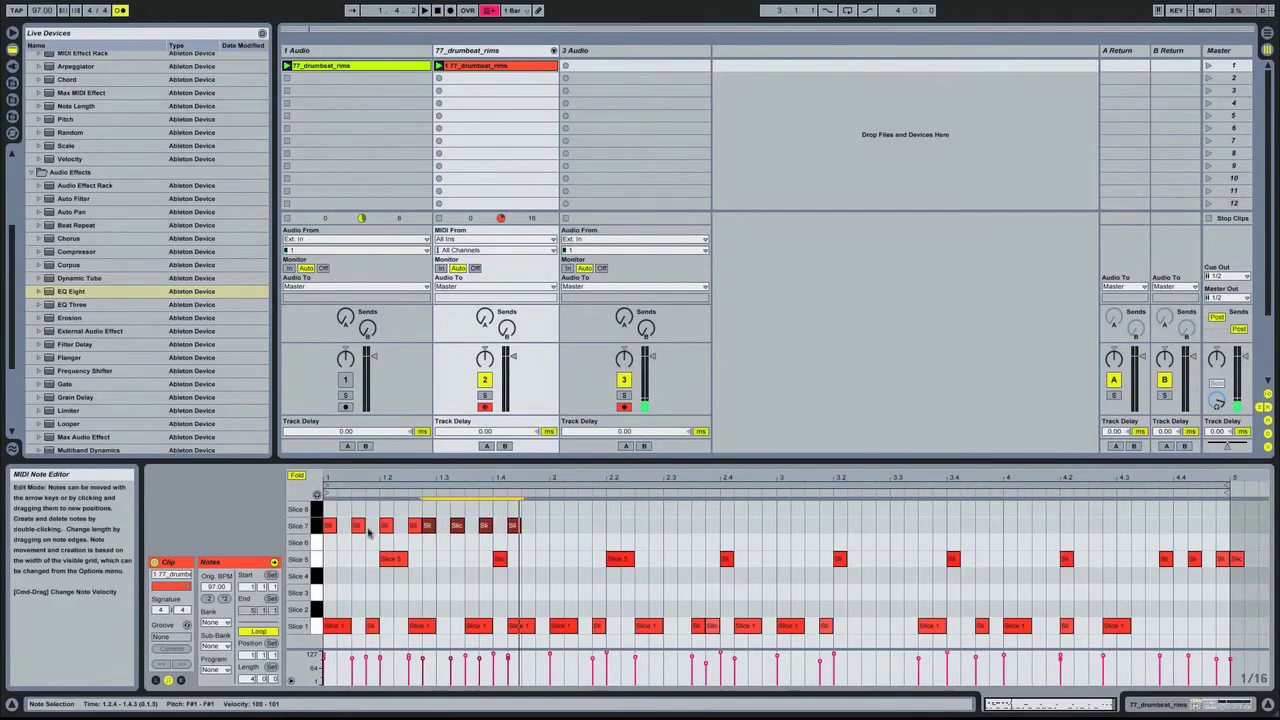
Copy and realign the Slice 7 notes so that evenly spaced eighth notes fill all four bars of the clip.
left_click(313, 530)
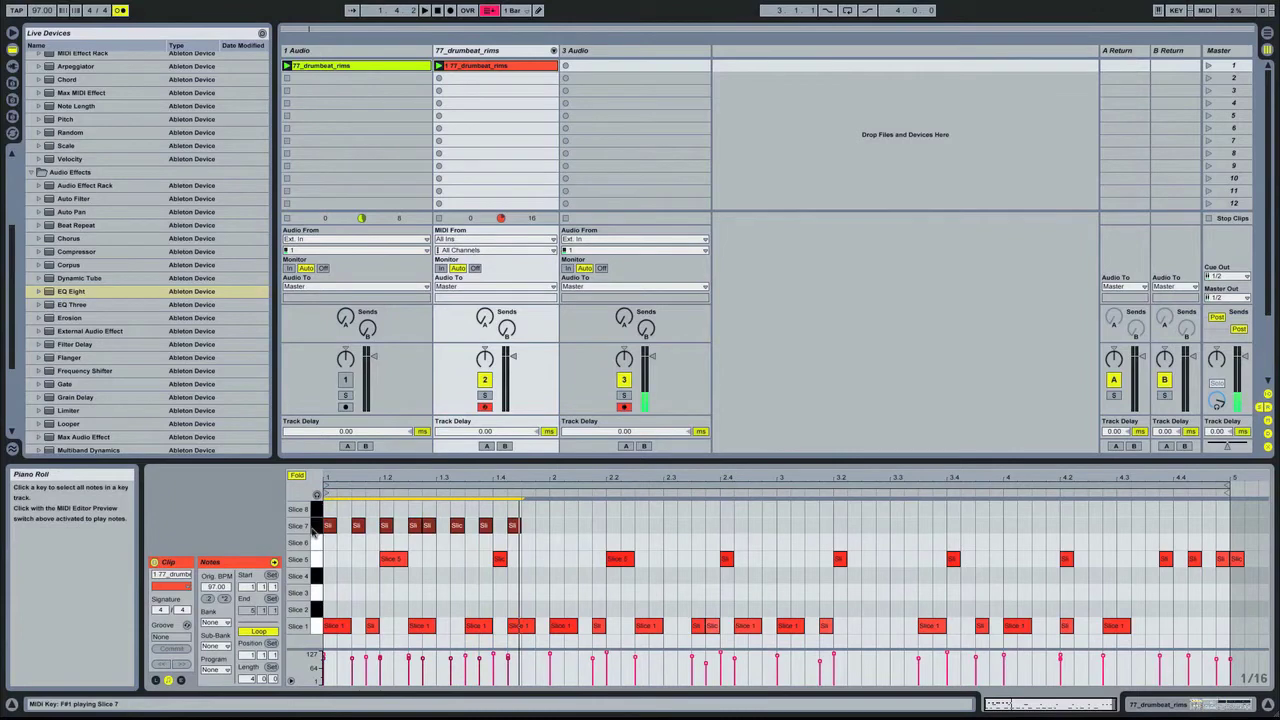
left_click(345, 529)
left_click(317, 528)
left_click_drag(362, 528, 553, 530)
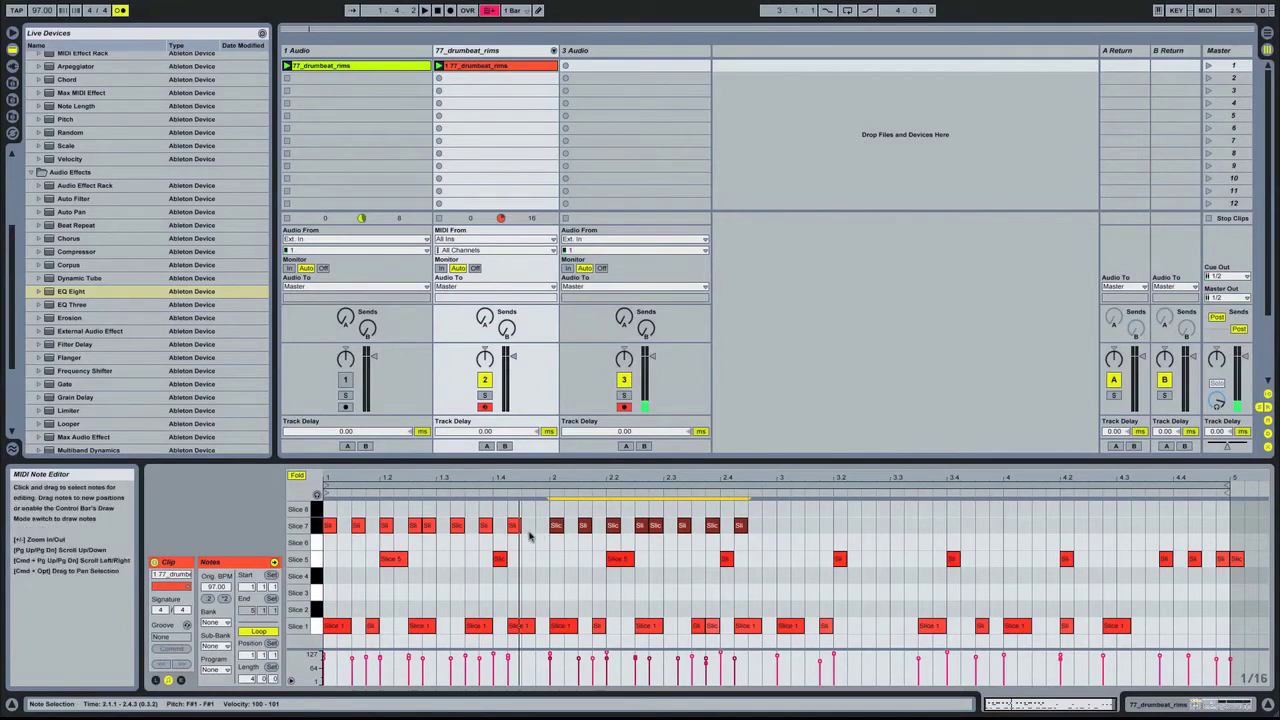
left_click_drag(428, 505, 450, 532)
mouse_move(657, 514)
left_mouse_down()
mouse_move(738, 530)
mouse_move(675, 531)
left_mouse_up()
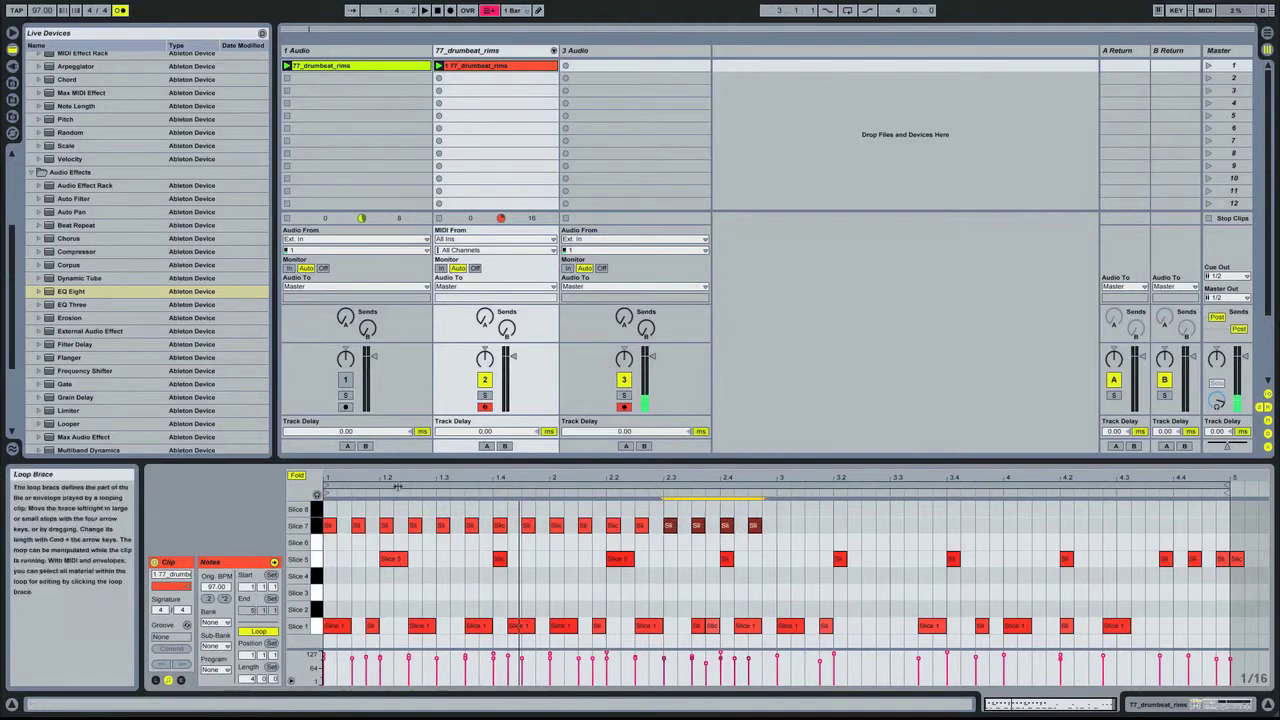
left_click(319, 528)
left_click_drag(320, 528, 787, 536)
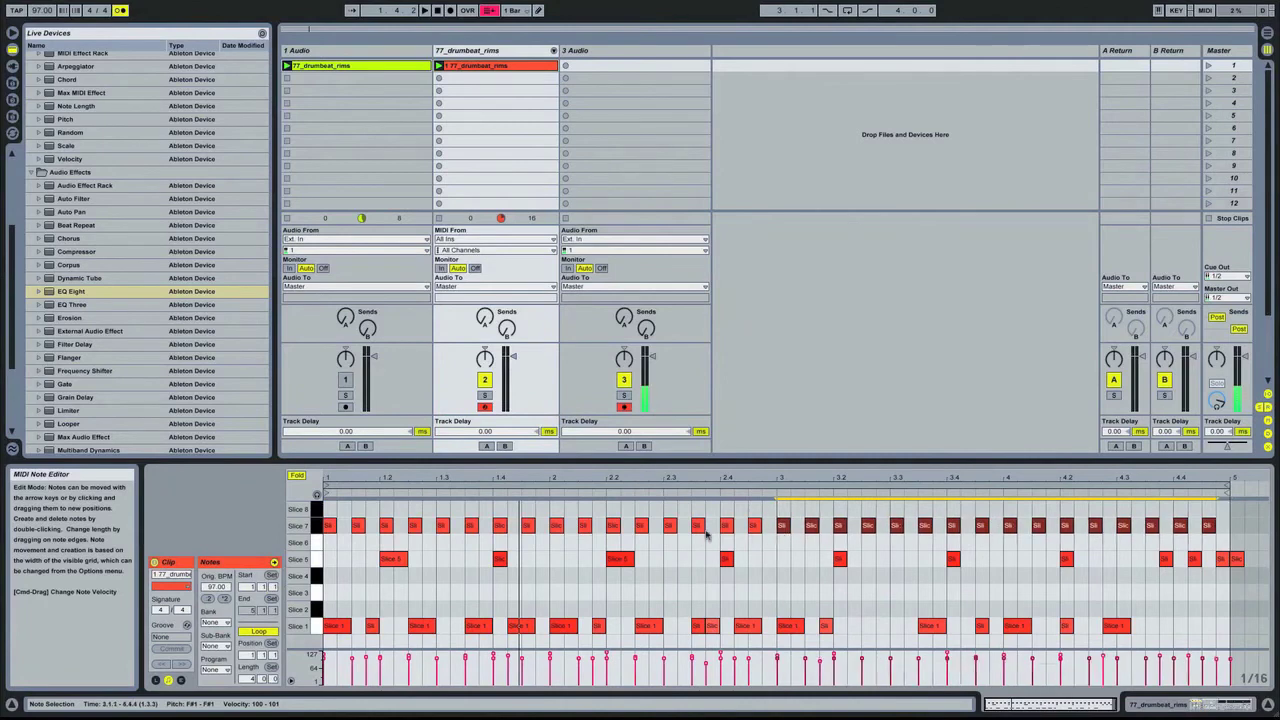
Move the Slice 7 notes at 1.4.3 and 3.4.3 up to Slice 8 while the clip plays.
key("space")
left_click(531, 549)
left_click(528, 527)
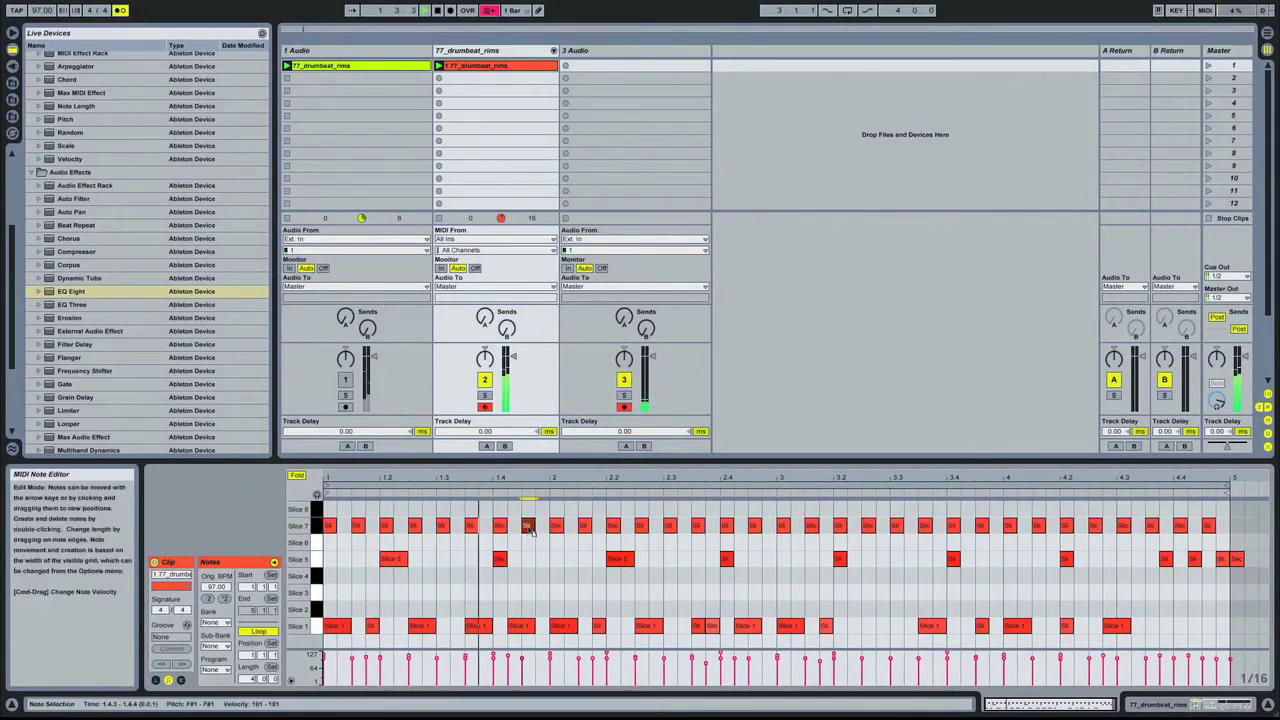
left_click_drag(531, 532, 529, 511)
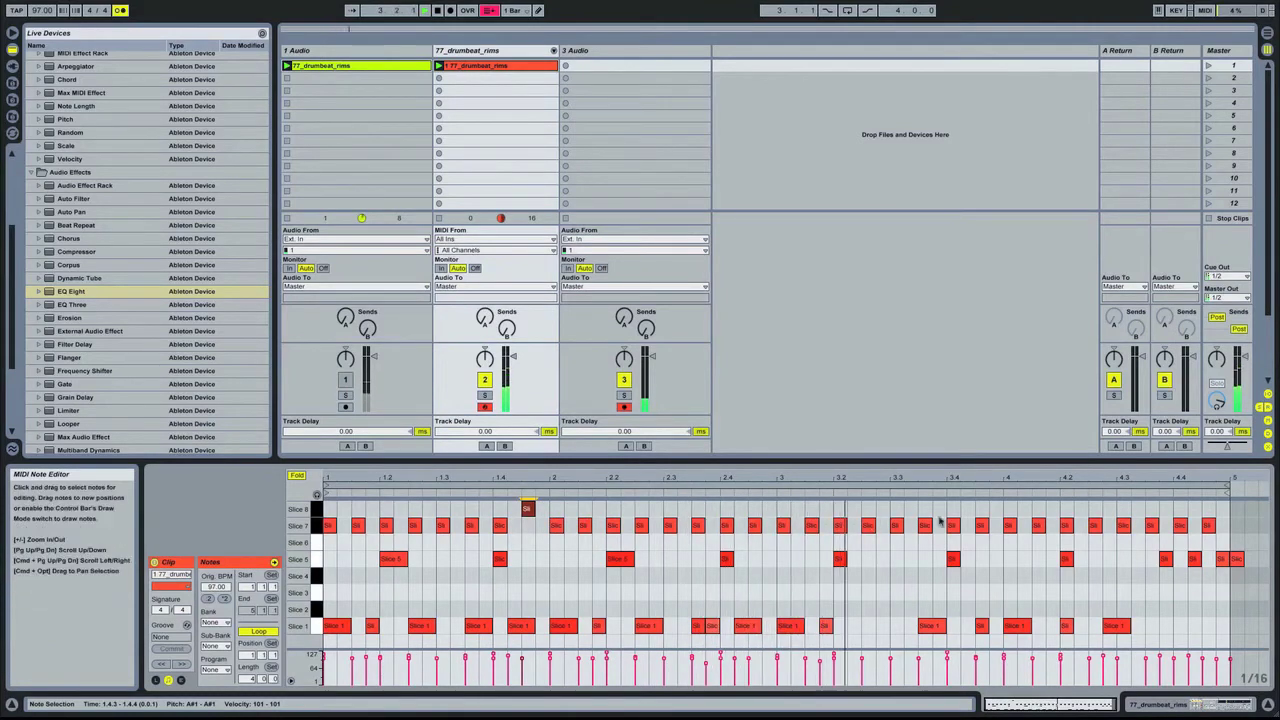
left_click_drag(981, 526, 981, 509)
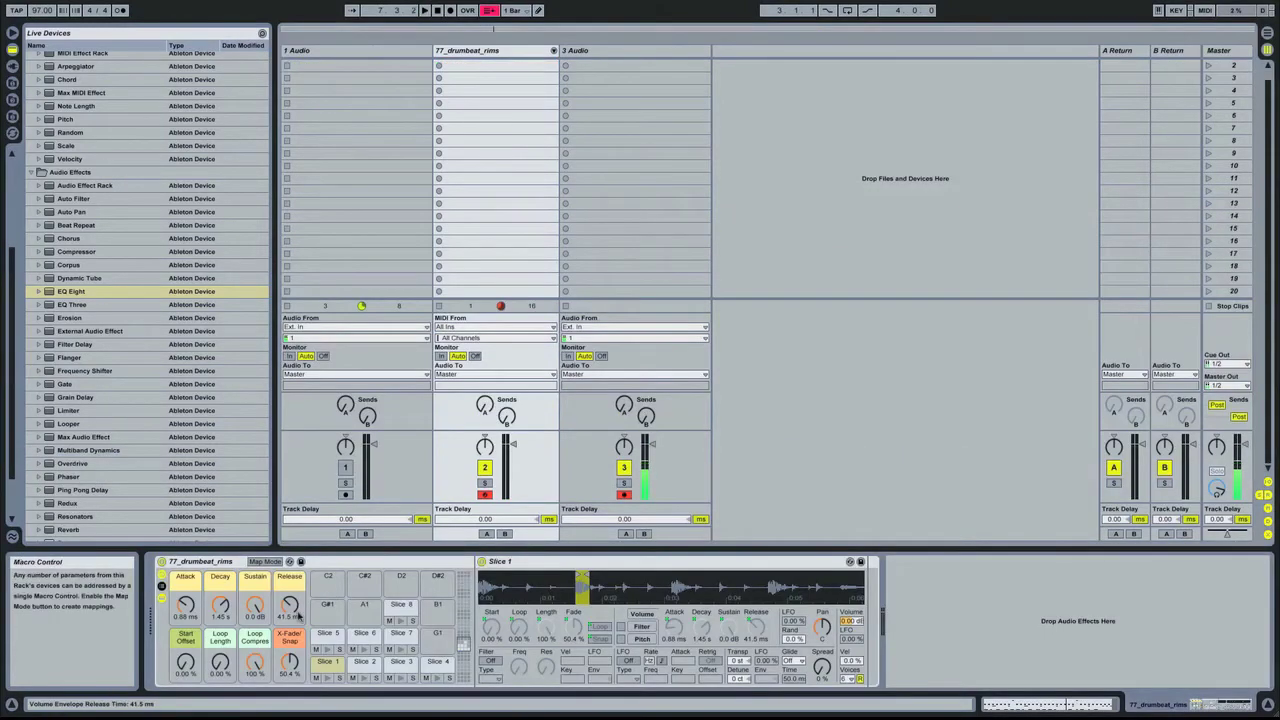
Raise the drum rack's Release macro to 10.6 s and stop playback.
left_click_drag(293, 615, 293, 590)
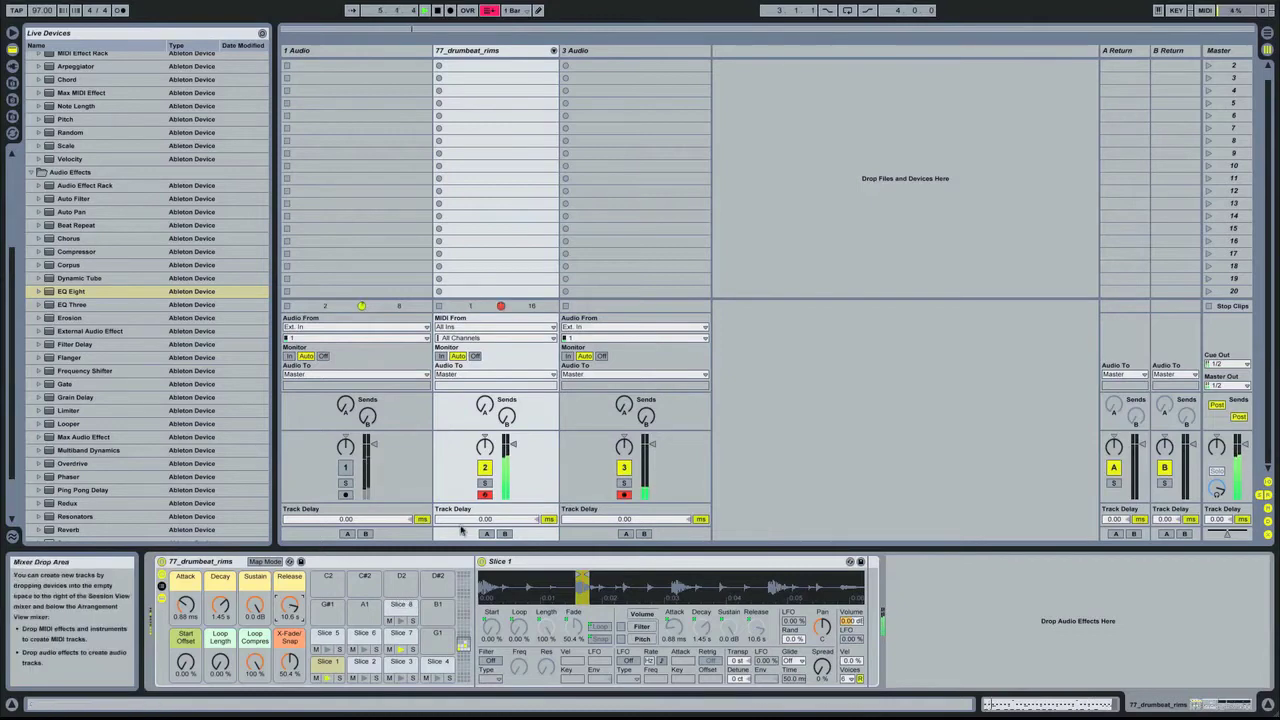
key("space")
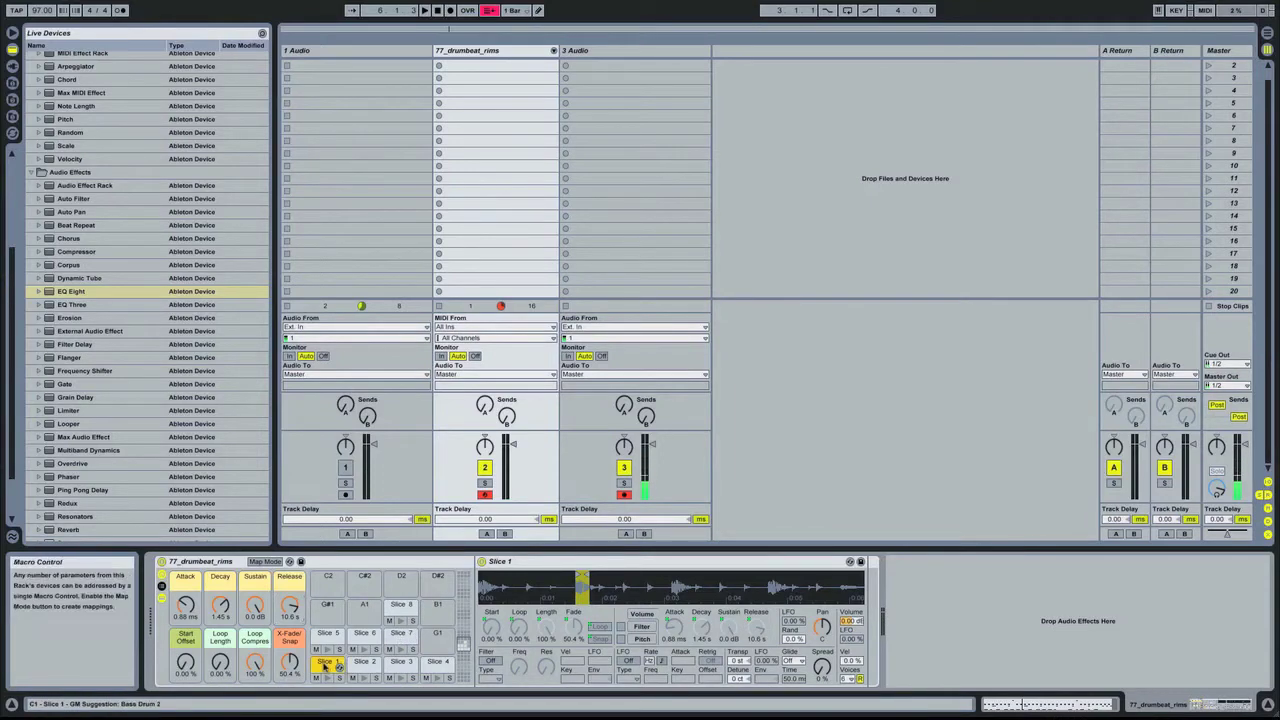
Enable the LP12 filter on Slice 1 and lower its cutoff frequency to about 1.31 kHz.
left_click(330, 665)
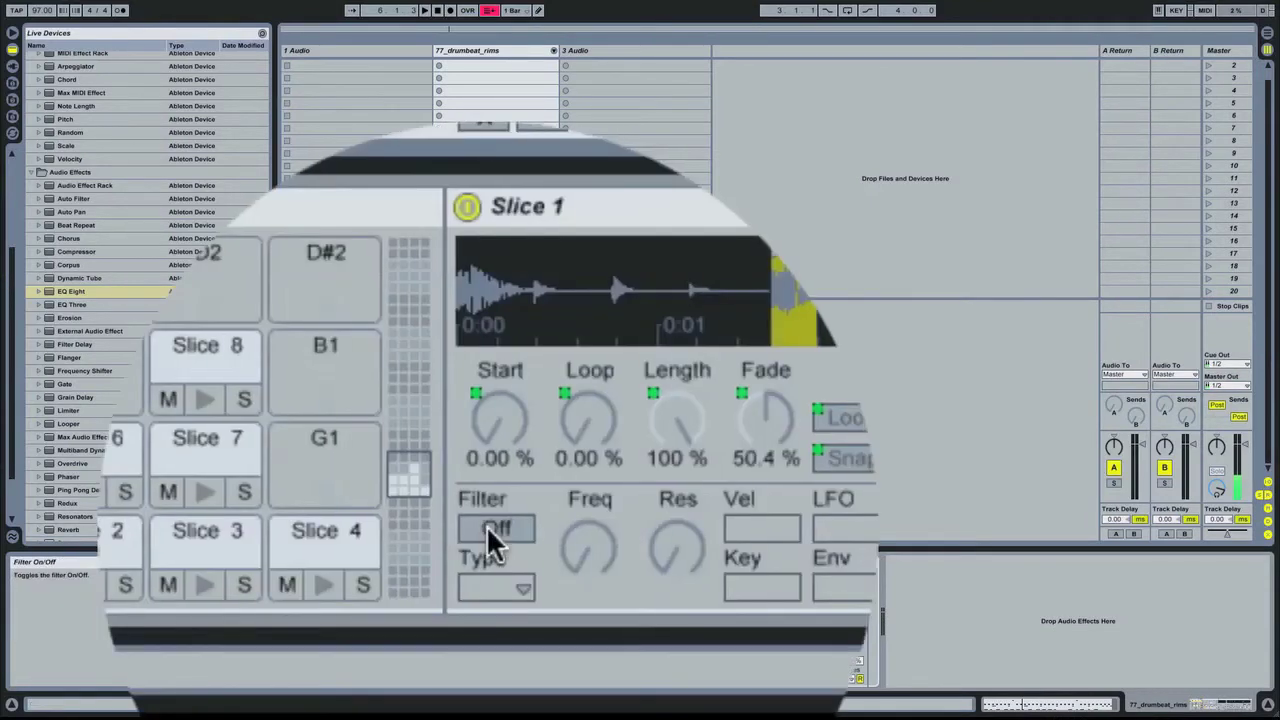
left_click(490, 530)
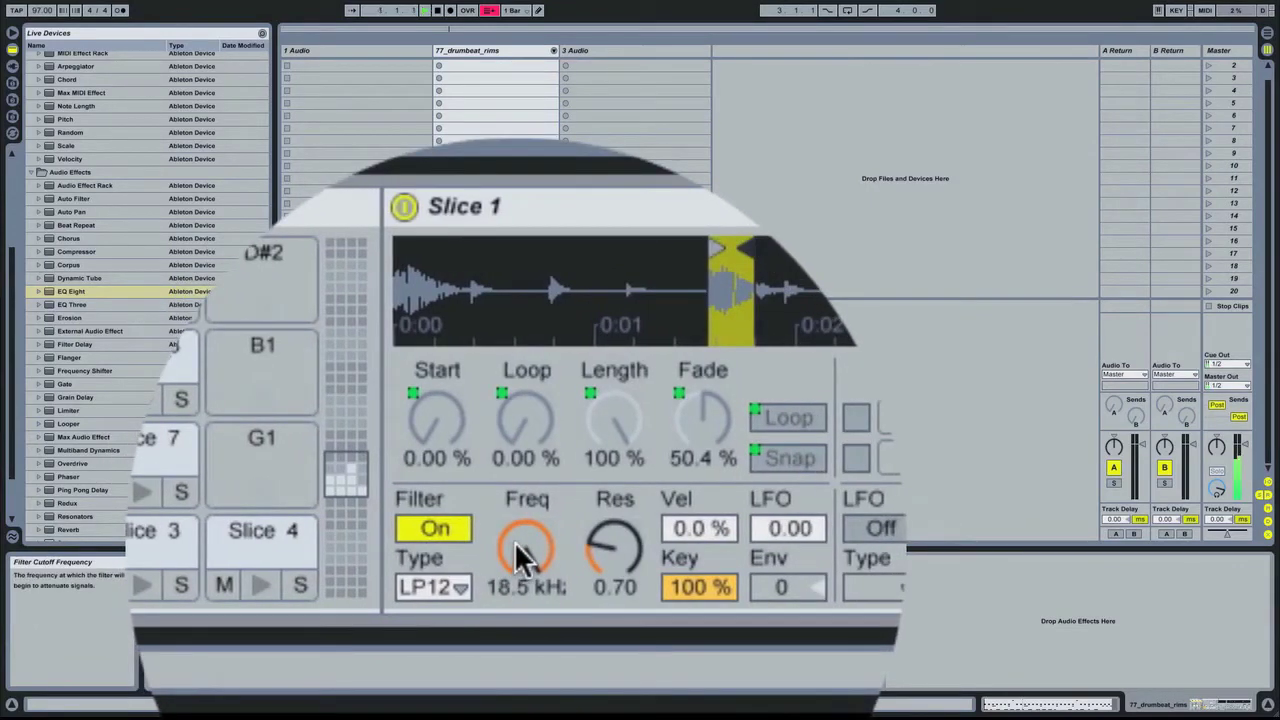
left_click_drag(514, 541, 514, 573)
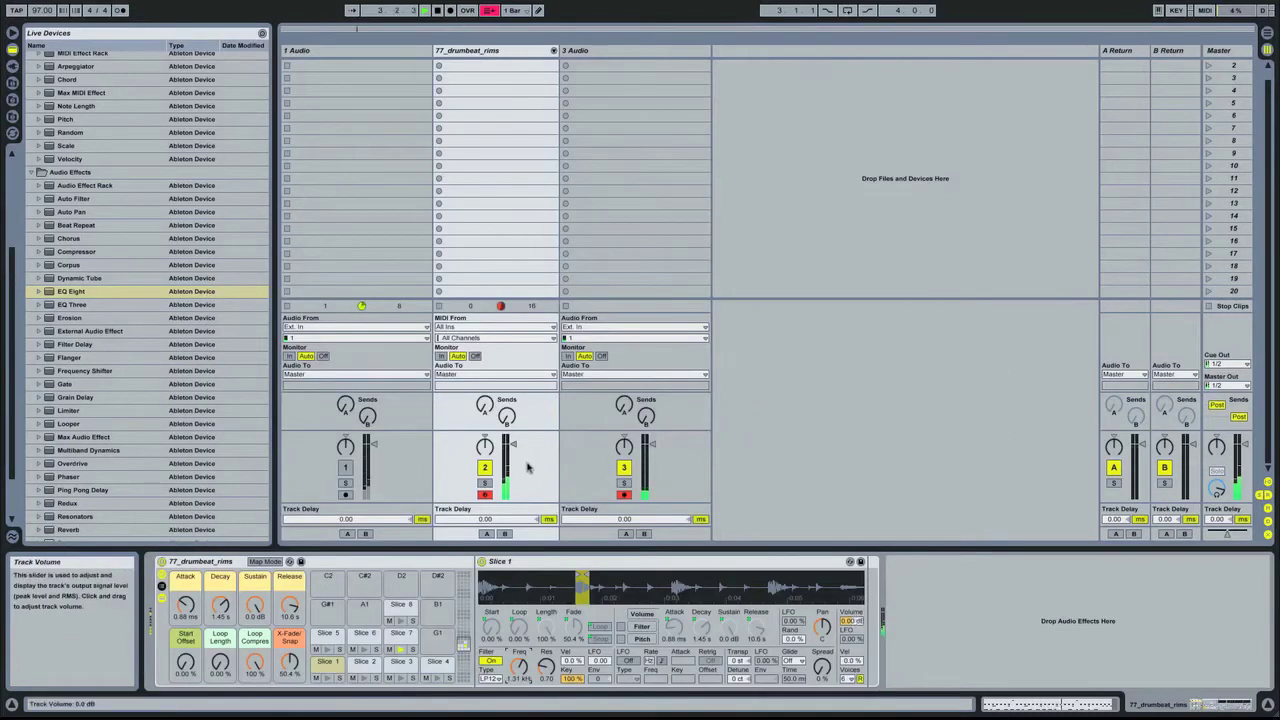
Transpose the Slice 7 sample to -4 st.
left_click(400, 634)
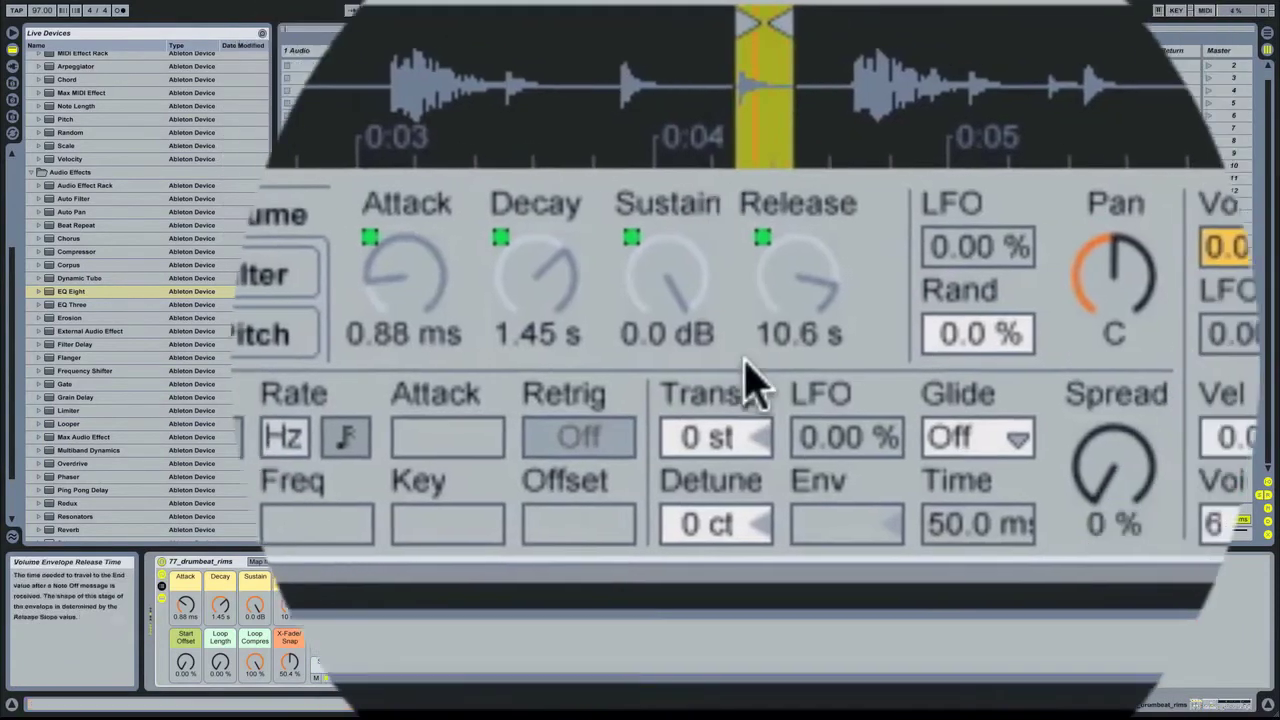
left_click(742, 434)
left_click_drag(742, 434, 742, 456)
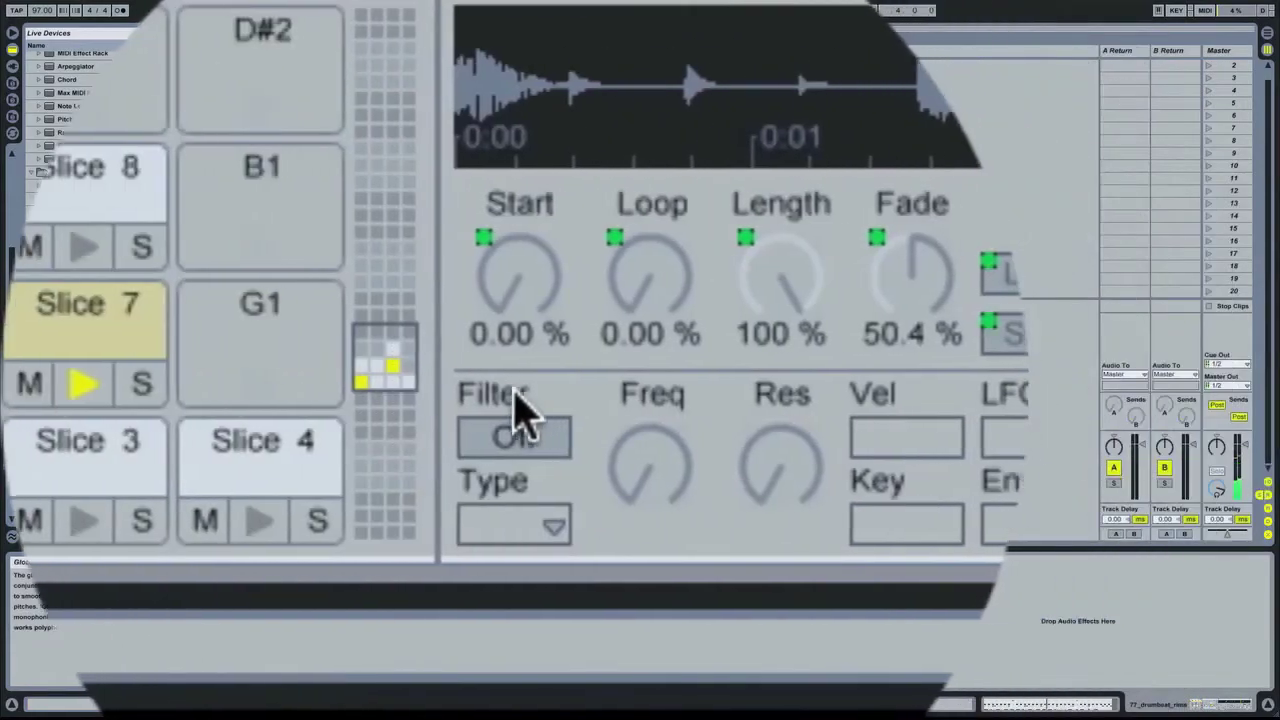
Enable the Slice 7 filter as HP12 and lower its cutoff frequency.
left_click(518, 432)
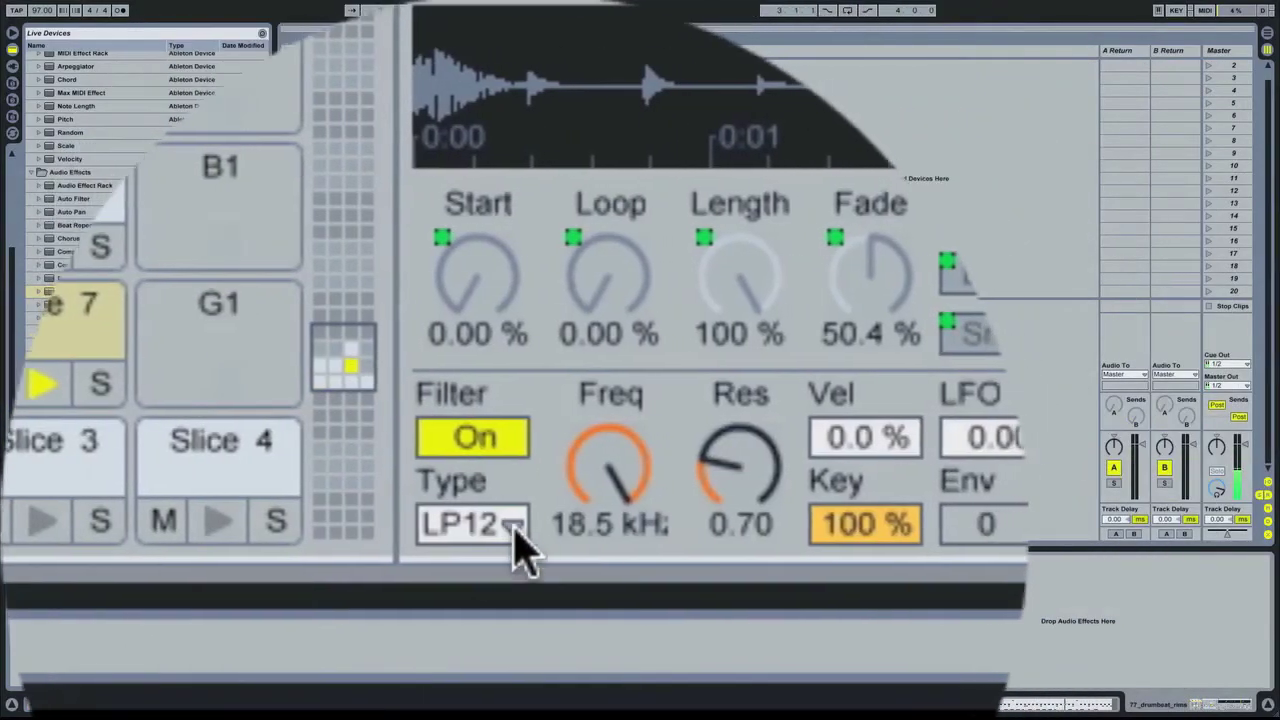
left_click(515, 528)
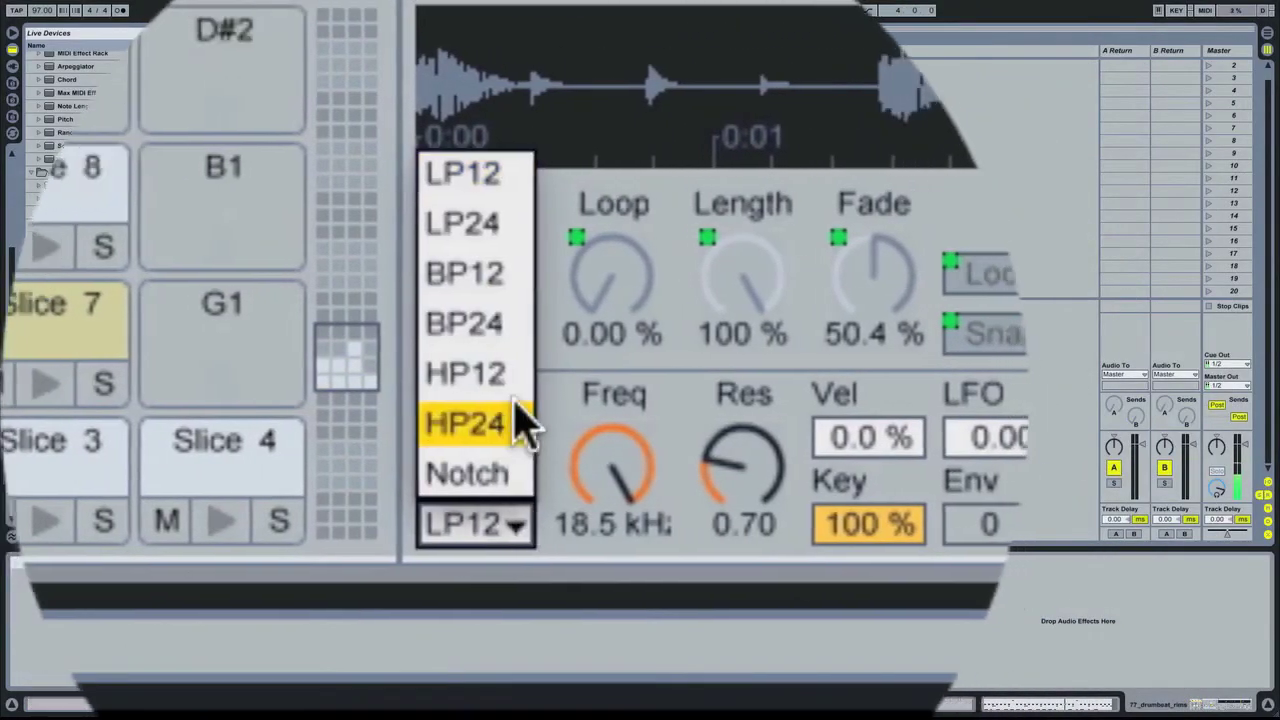
left_click(515, 372)
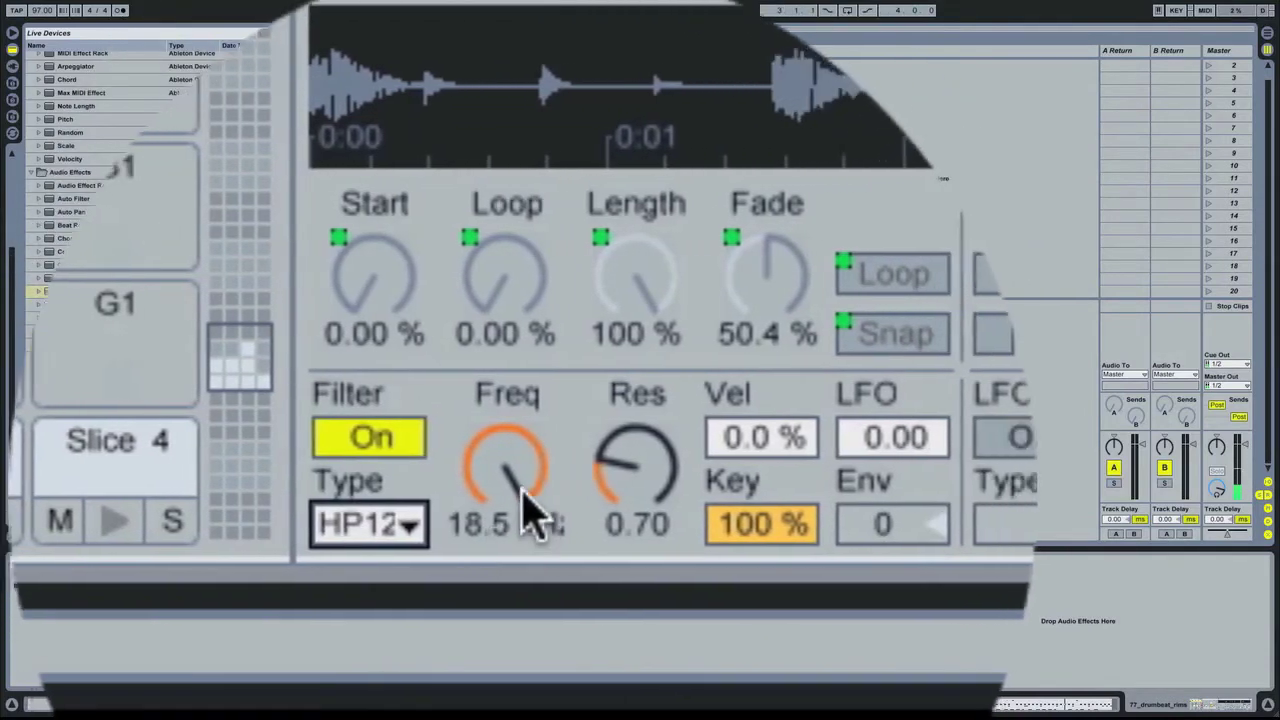
left_click_drag(522, 475, 522, 527)
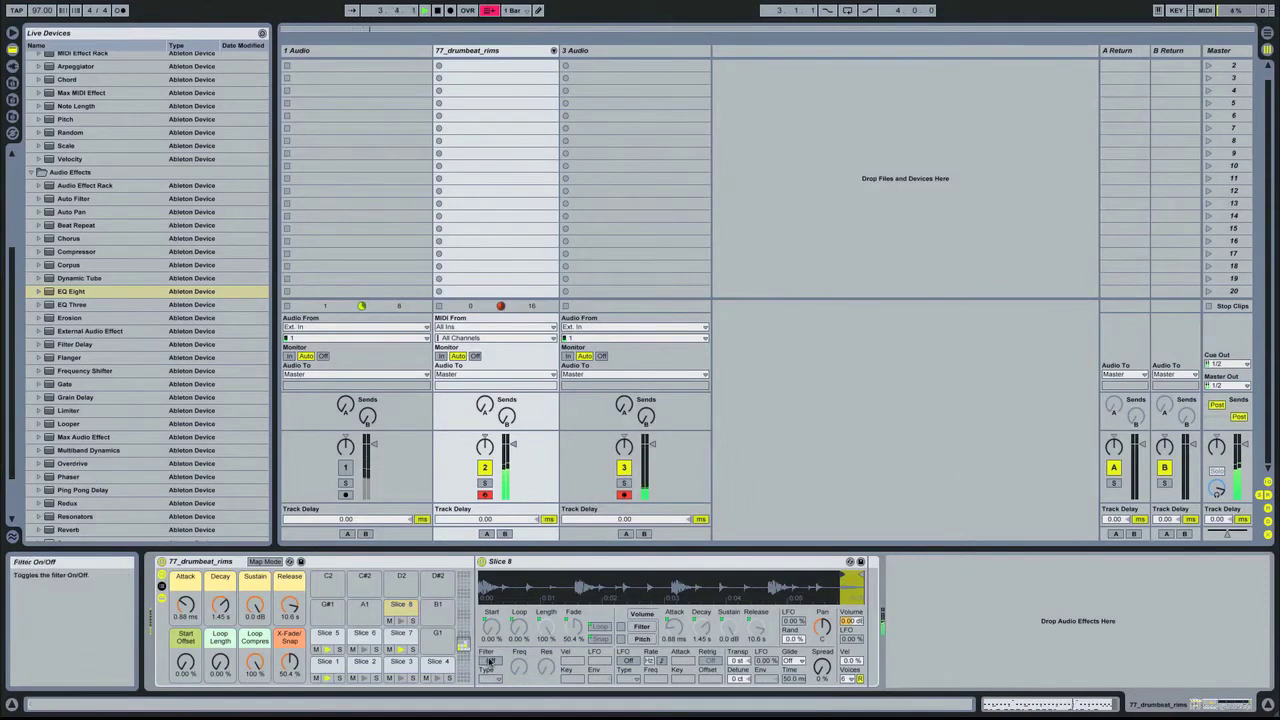
Enable the Slice 8 filter as HP12 and lower its cutoff frequency to 4.44 kHz.
left_click(488, 661)
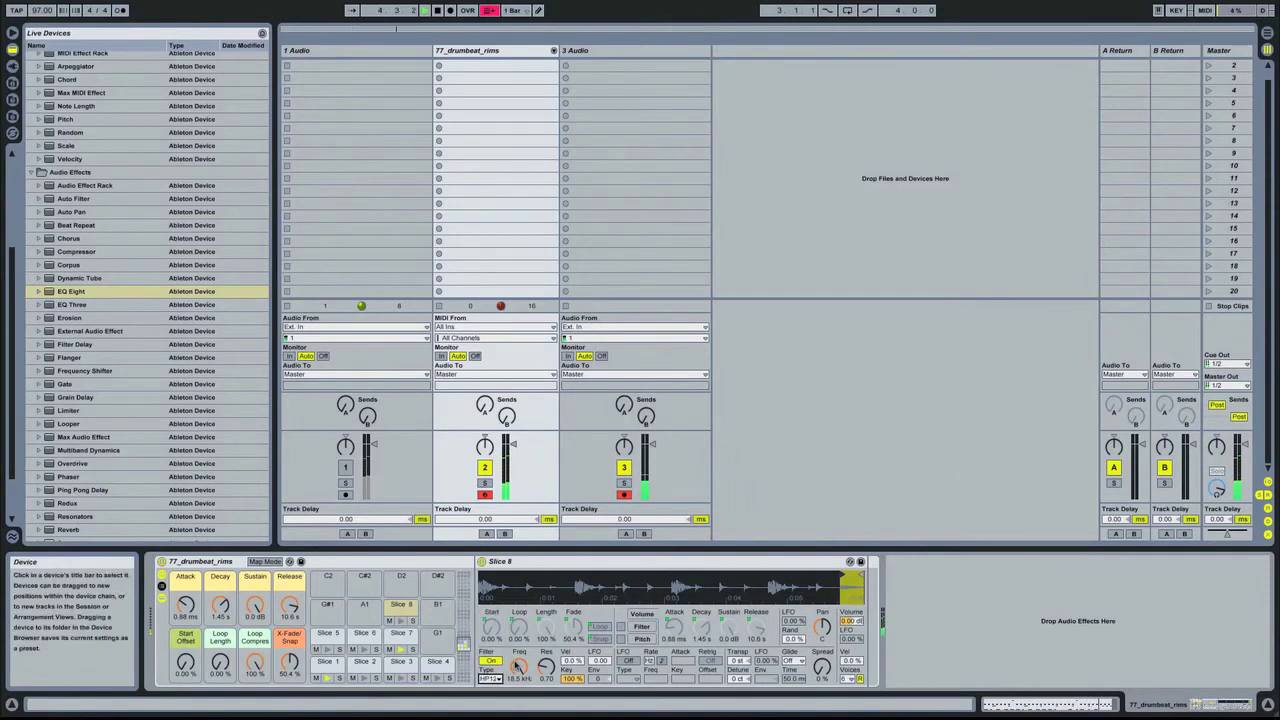
left_click_drag(517, 665, 517, 690)
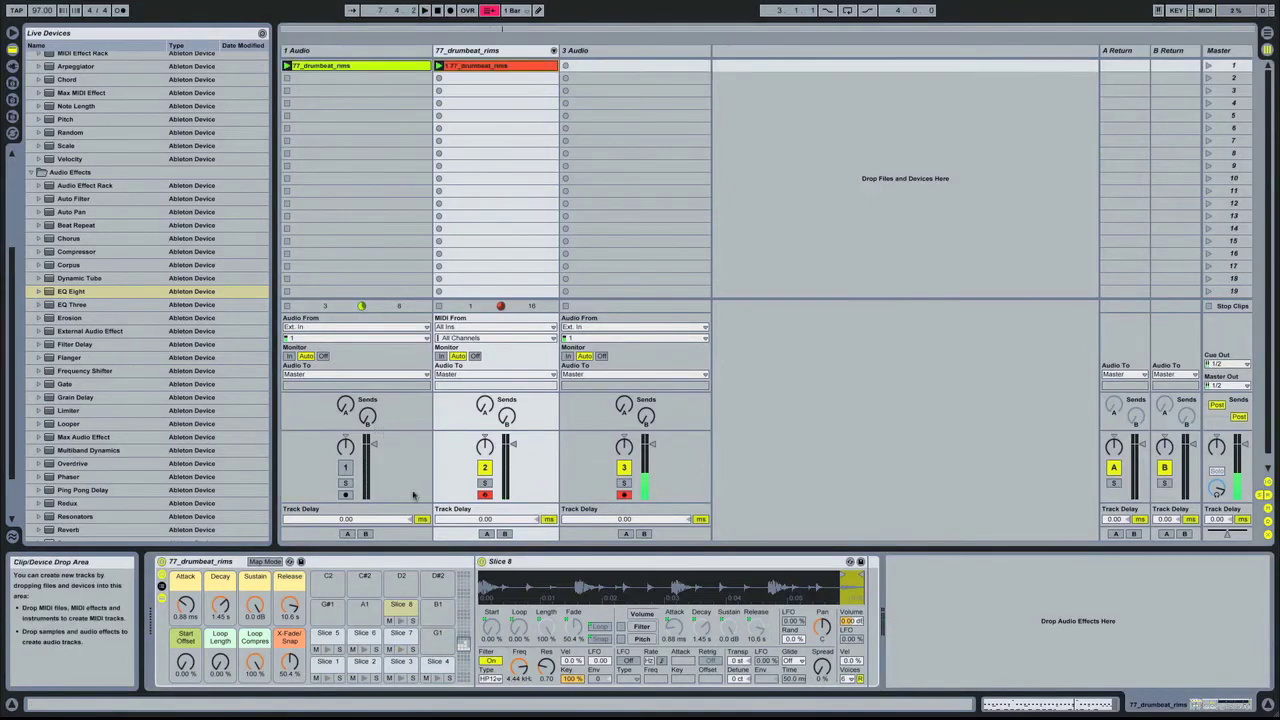
Reactivate the muted 1 Audio track containing the original drum loop.
left_click(345, 467)
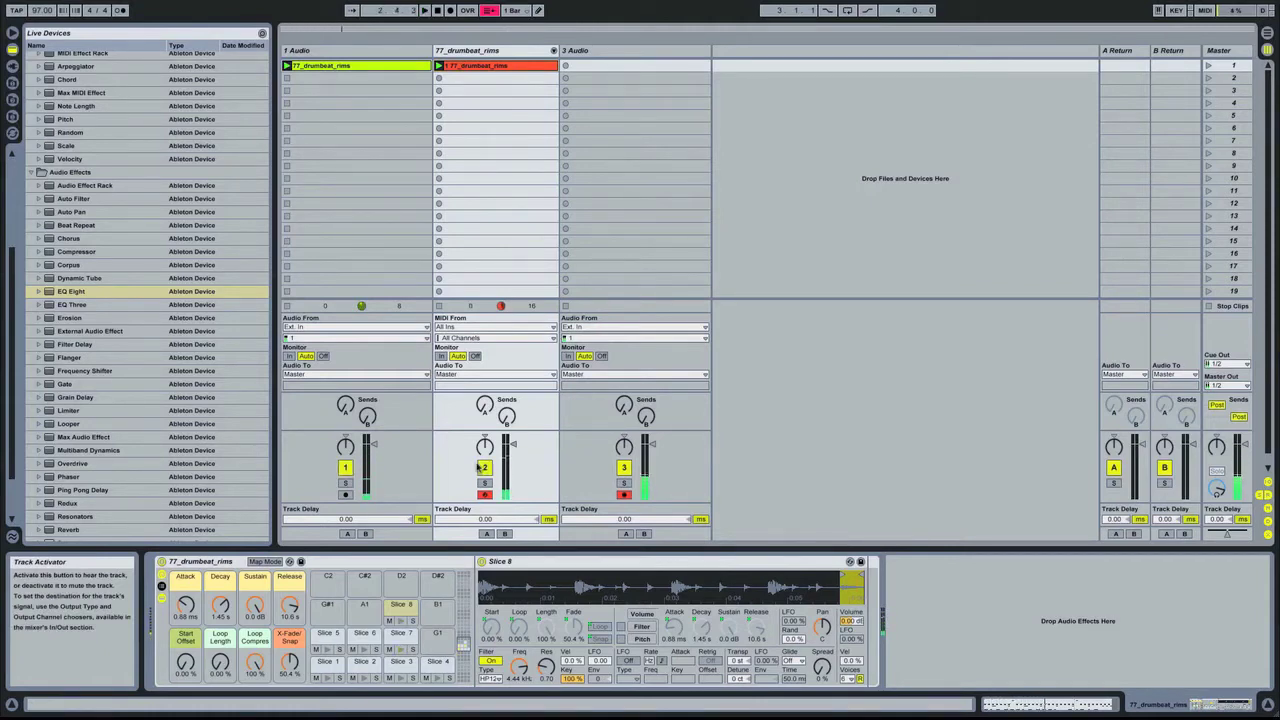
Mute the 1 Audio track and open the 77_drumbeat_rims MIDI clip in the note editor.
left_click(345, 467)
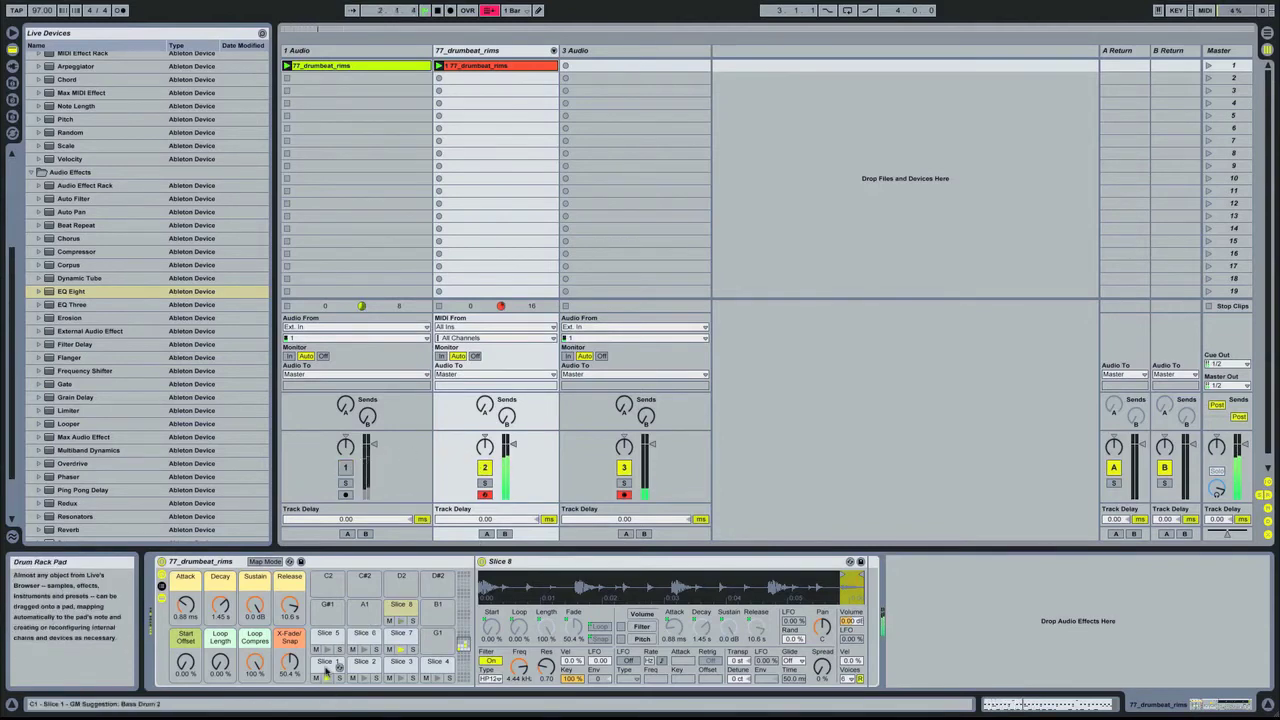
left_click(327, 633)
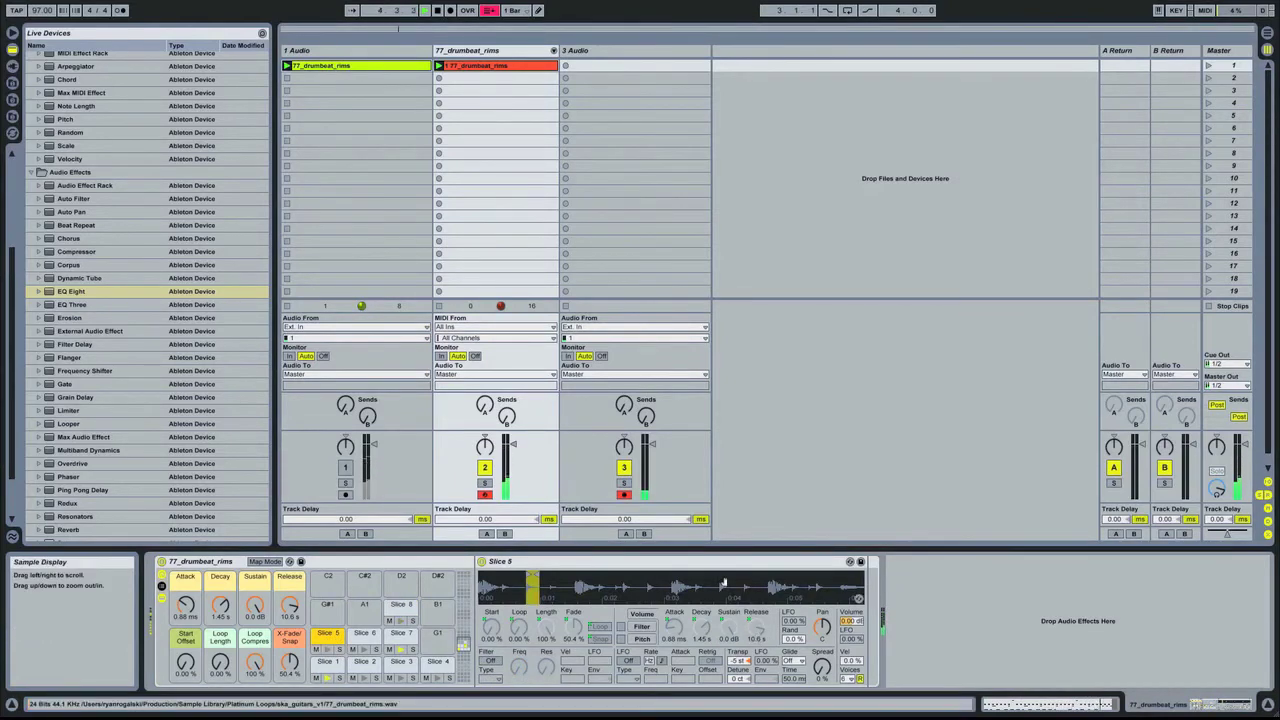
double_click(547, 66)
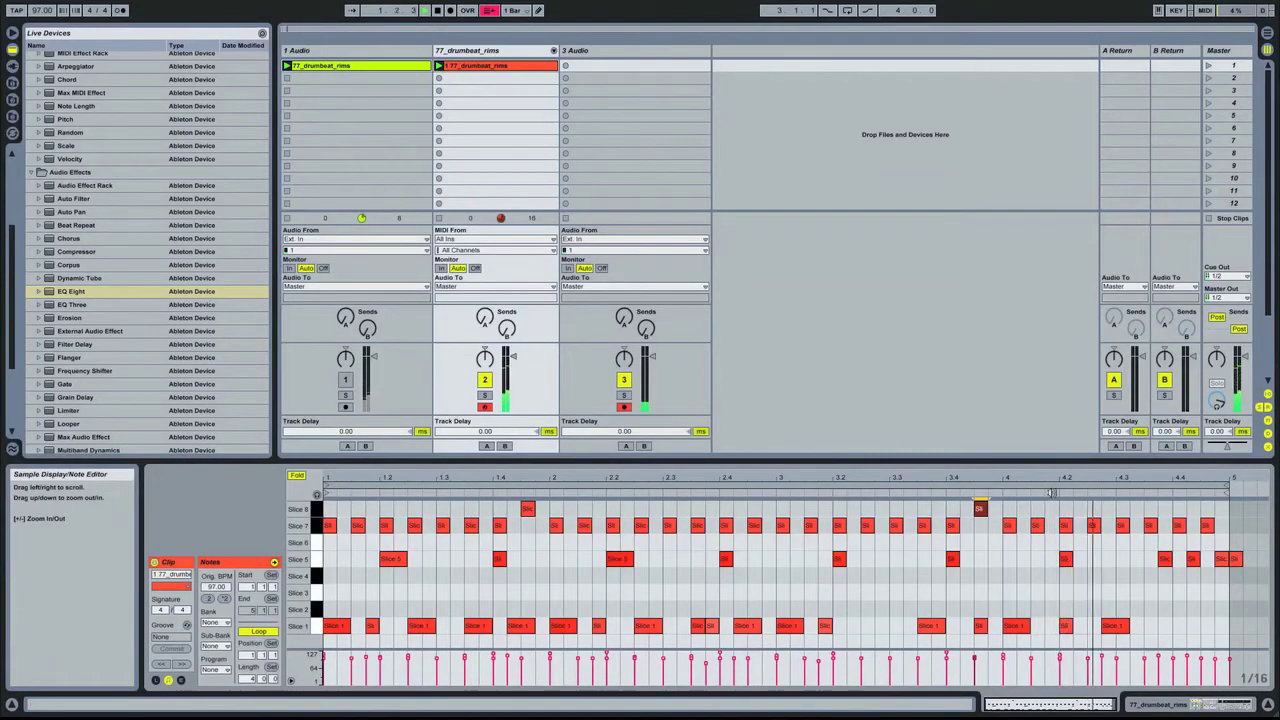
Delete the Slice 1 note at 4.2, add a Slice 1 note at 4.3.3, and play the edited loop.
double_click(1066, 626)
key("space")
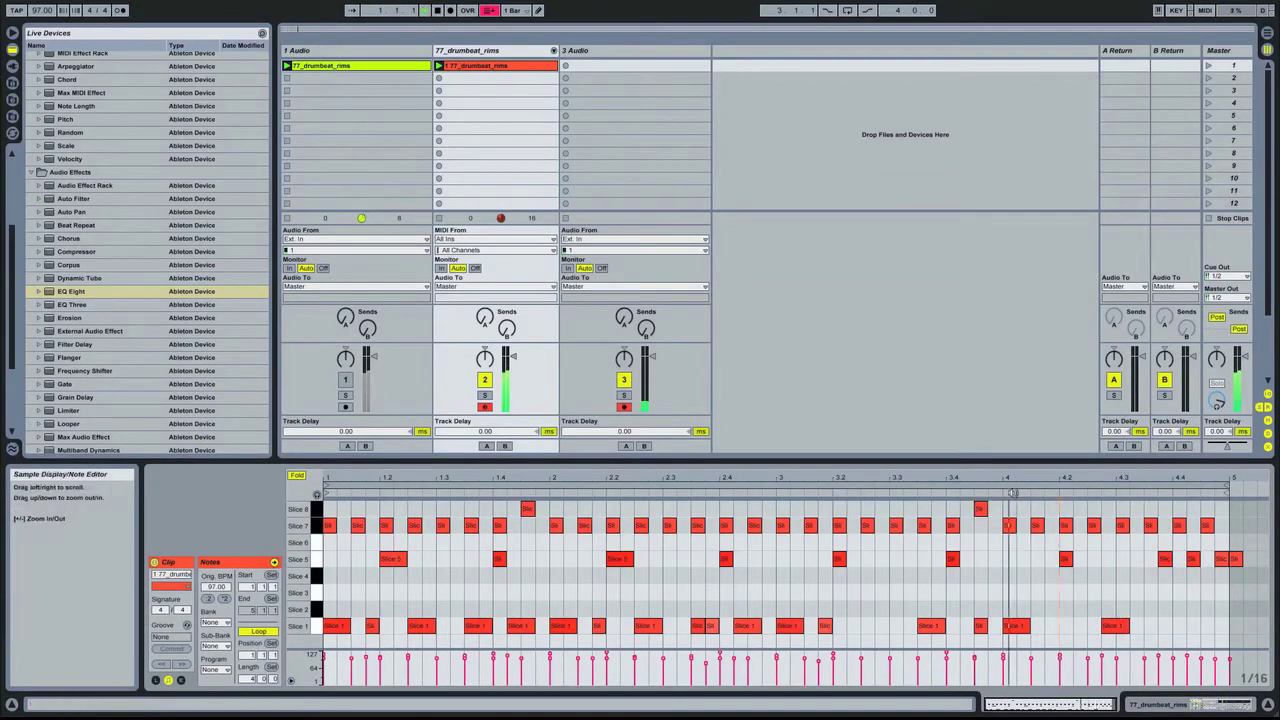
key("space")
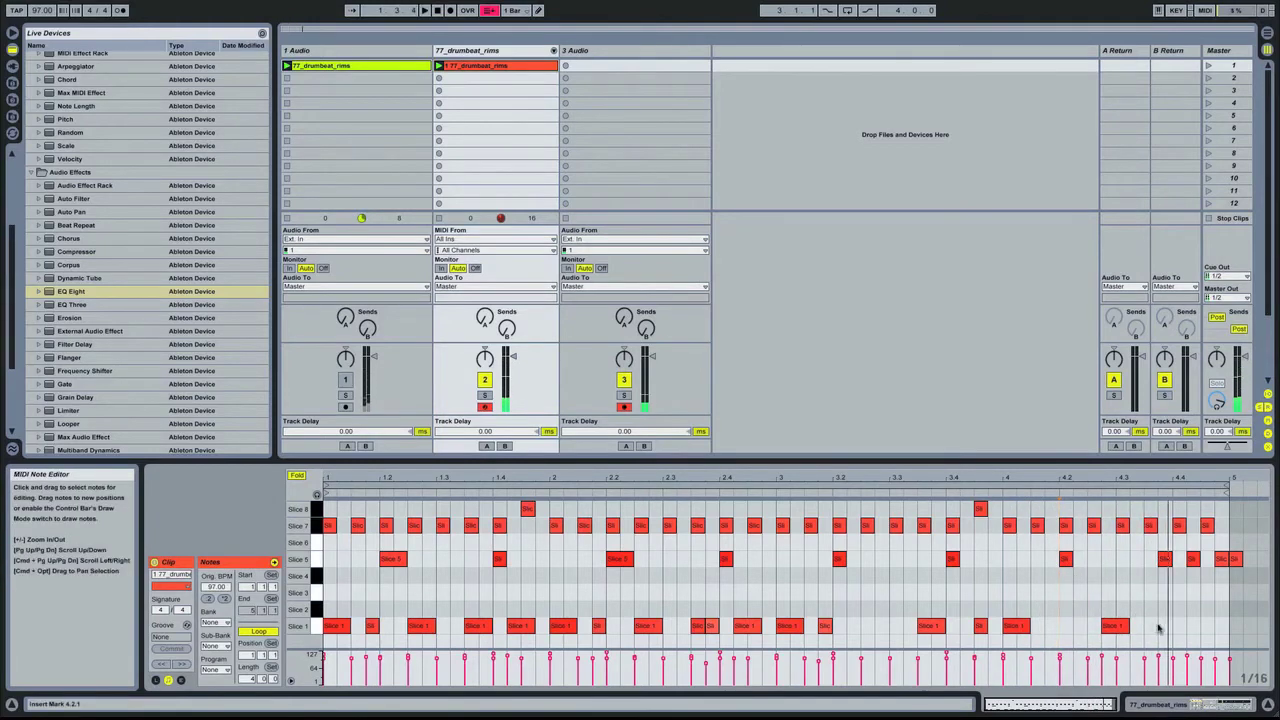
double_click(1152, 628)
left_click(1069, 486)
key("space")
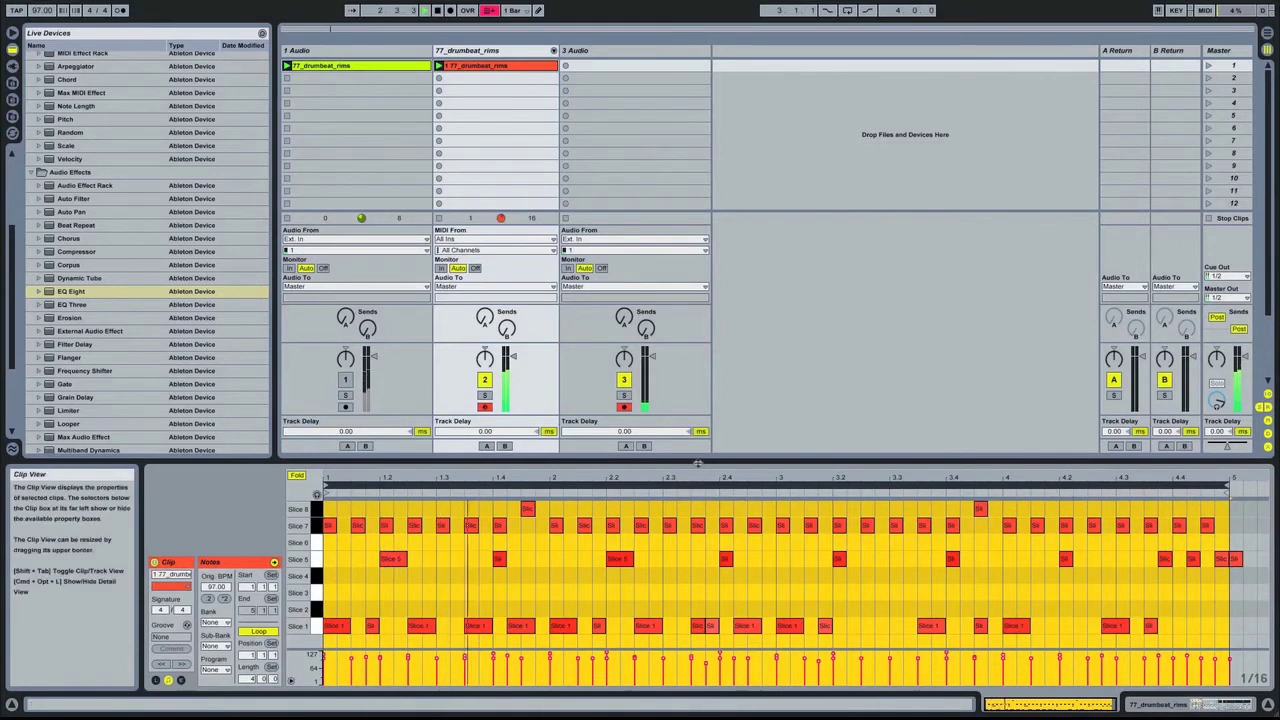
left_click_drag(697, 461, 697, 474)
left_click(793, 403)
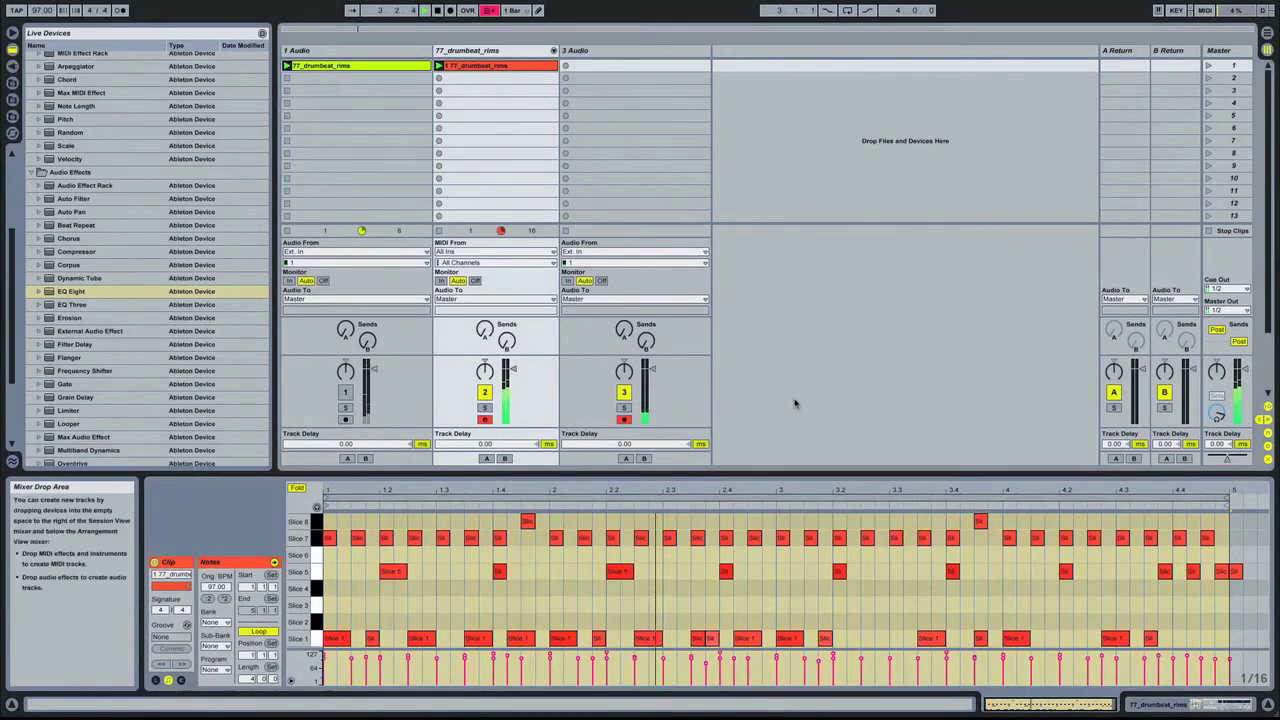
Add a Compressor after the drum rack and insert an EQ Eight in front of it.
key("shift+Tab")
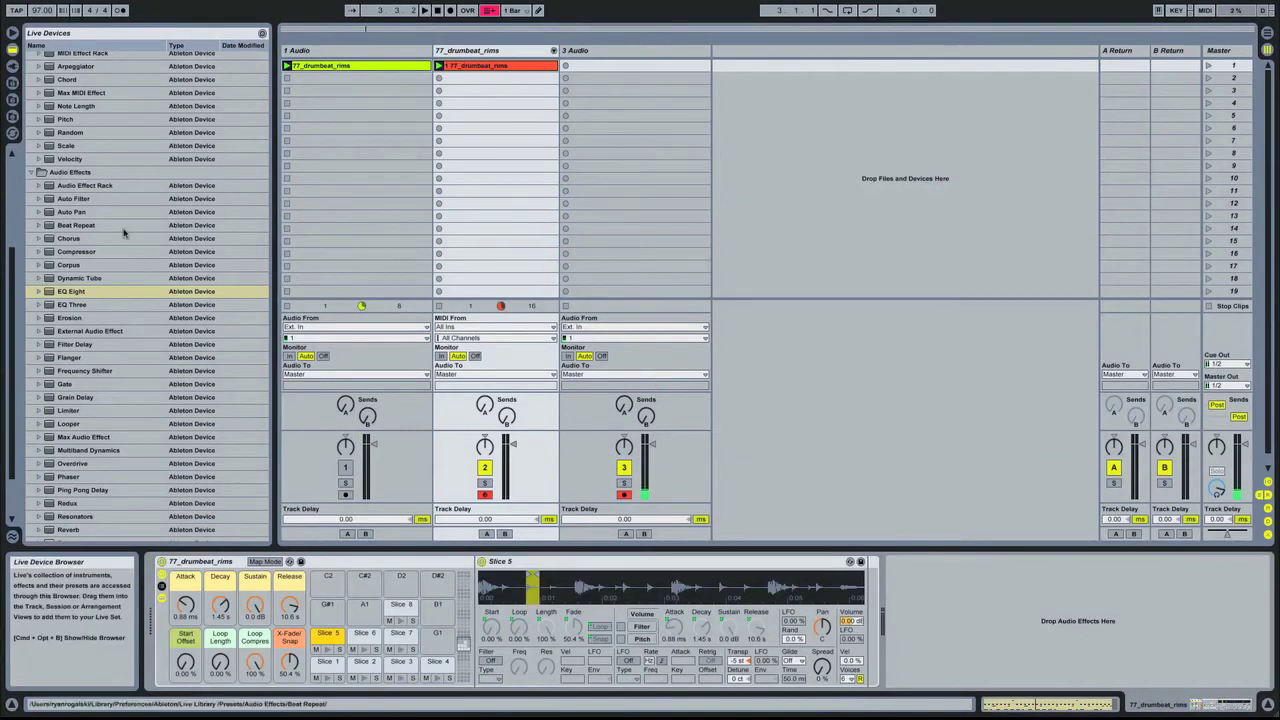
scroll(123, 233, "up", 5)
scroll(122, 233, "down", 5)
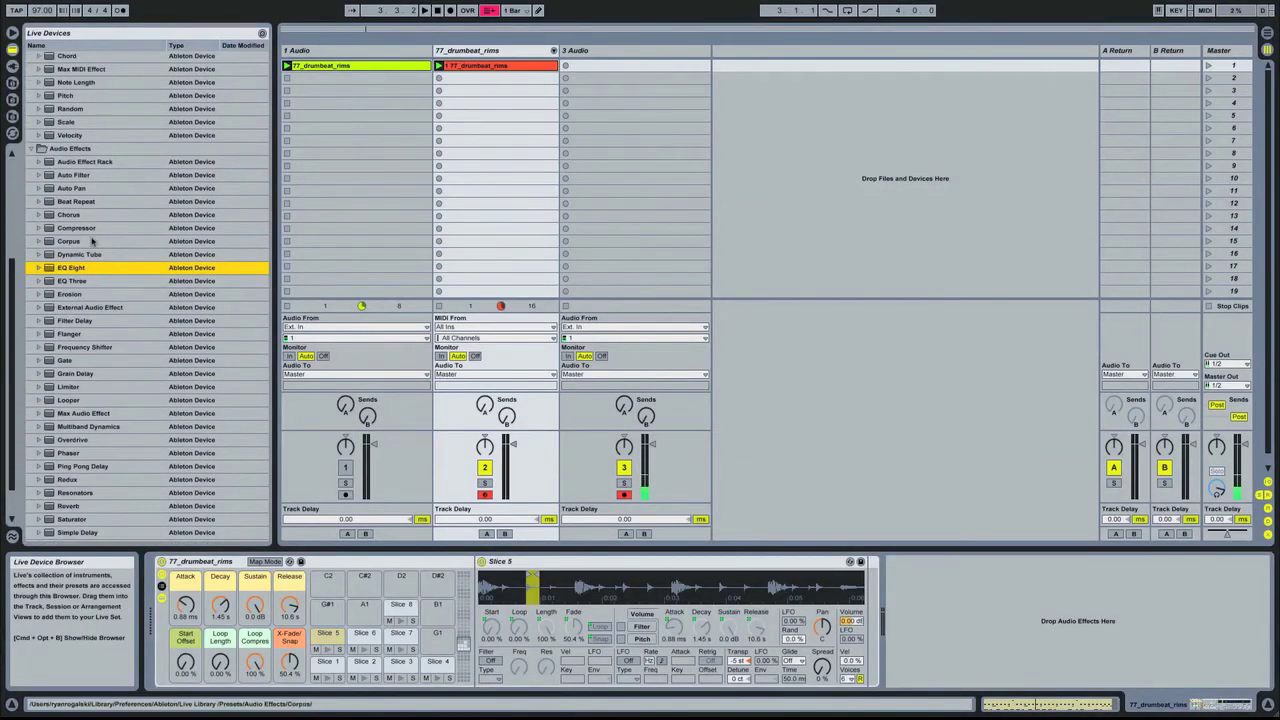
left_click(92, 230)
key("Return")
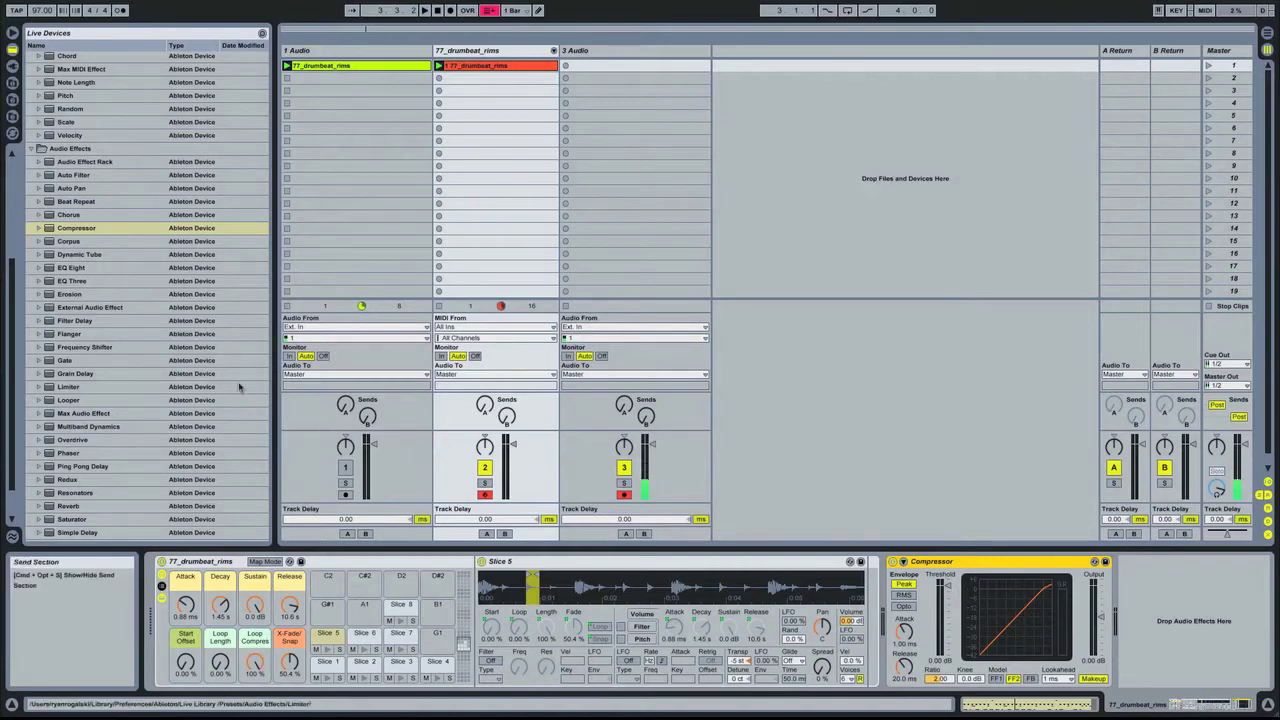
left_click(76, 267)
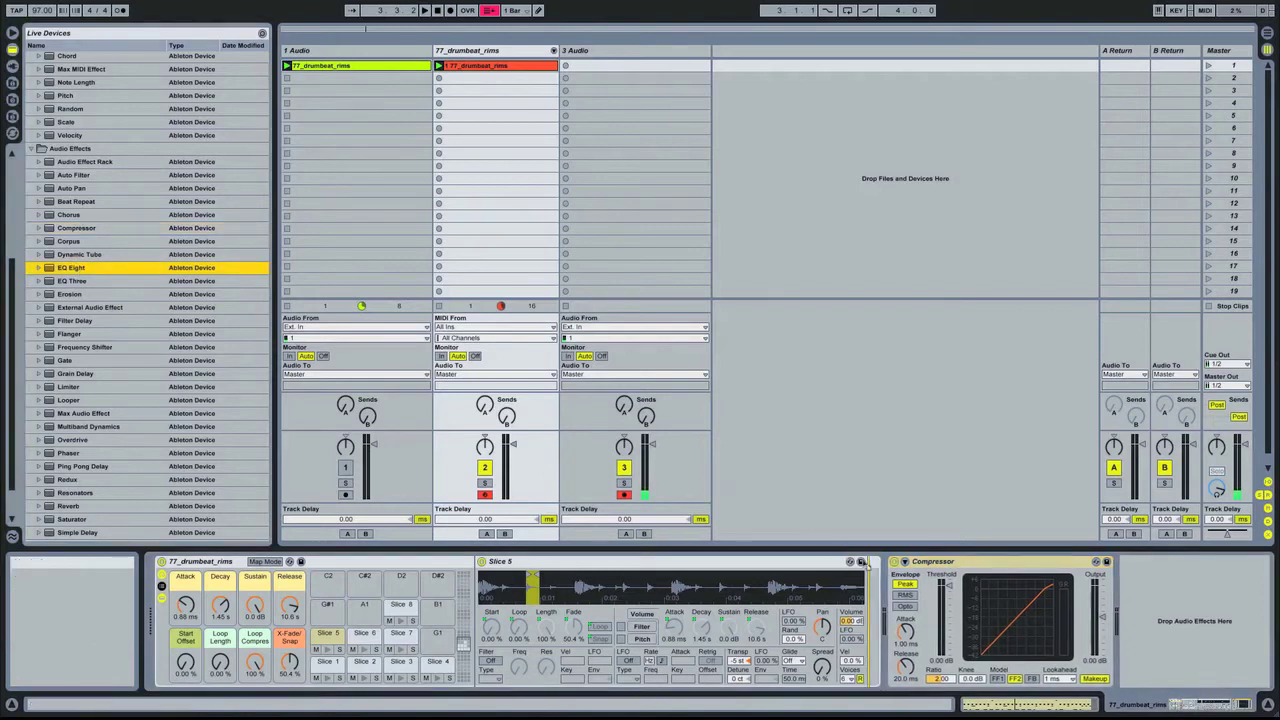
key("Return")
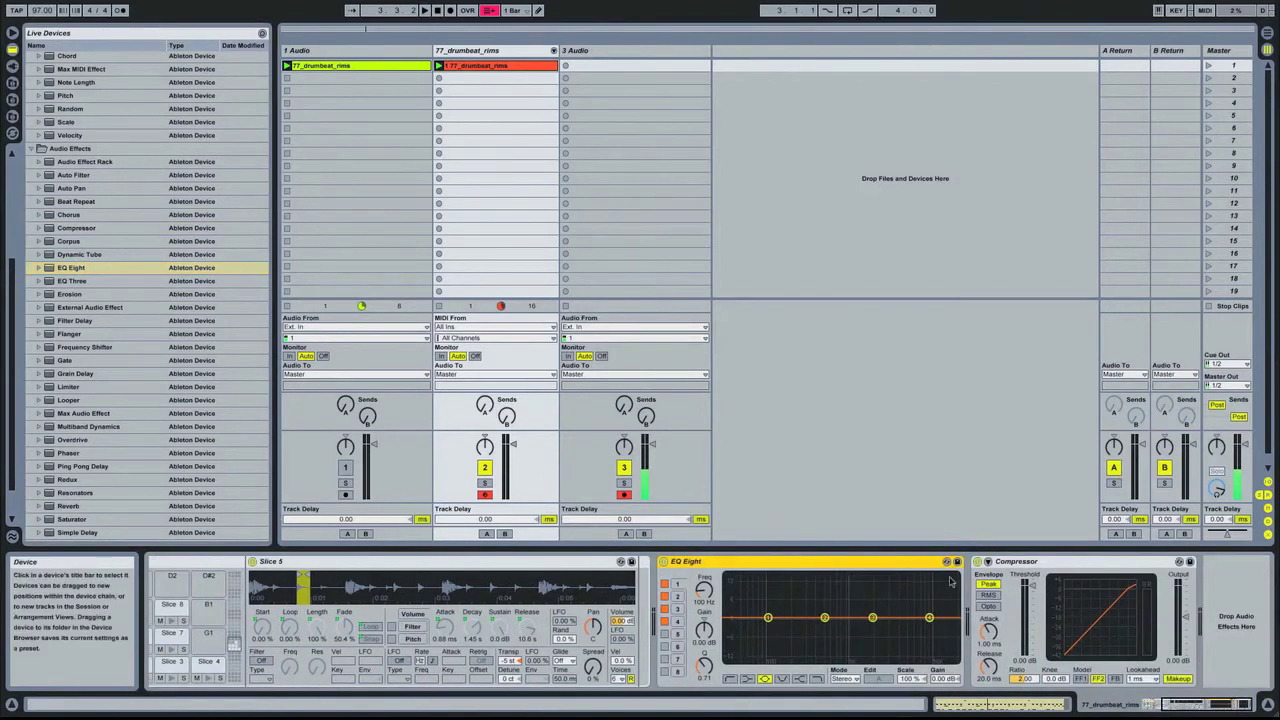
Group the EQ Eight and Compressor into an Audio Effect Rack and show its chain list.
left_click(1032, 563)
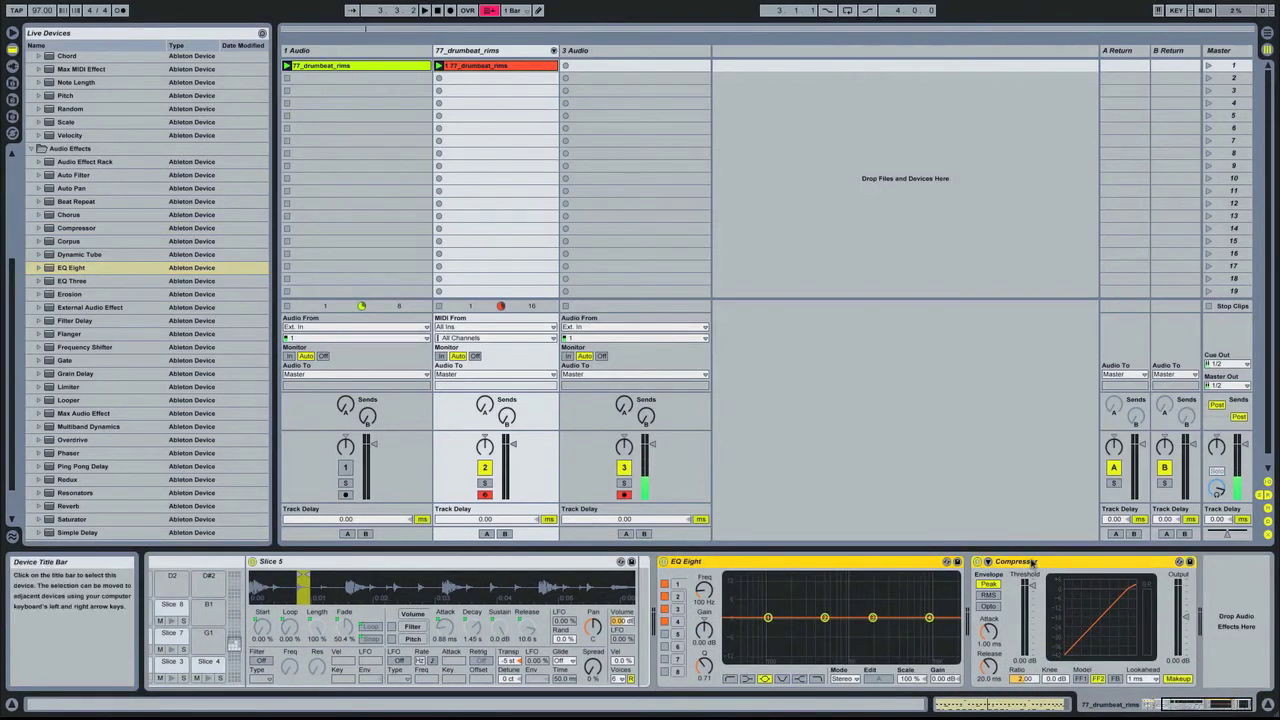
key("super+g")
scroll(903, 578, "left", 5)
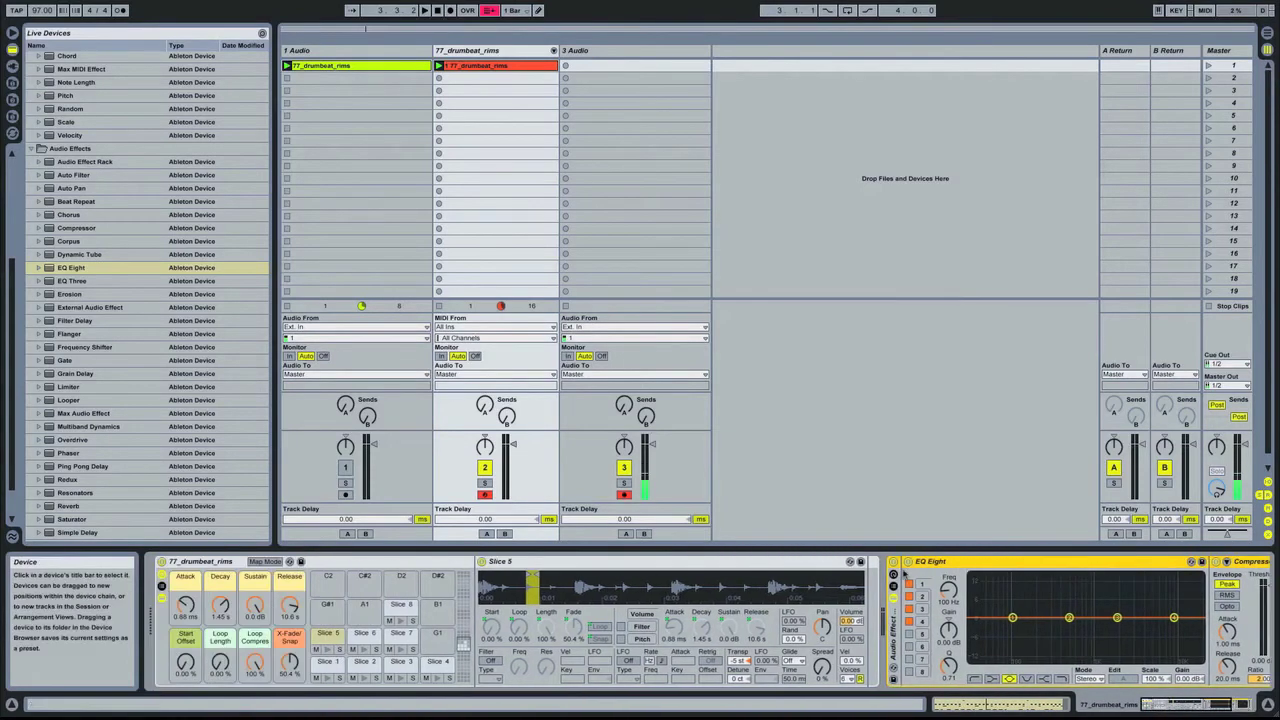
scroll(876, 589, "right", 5)
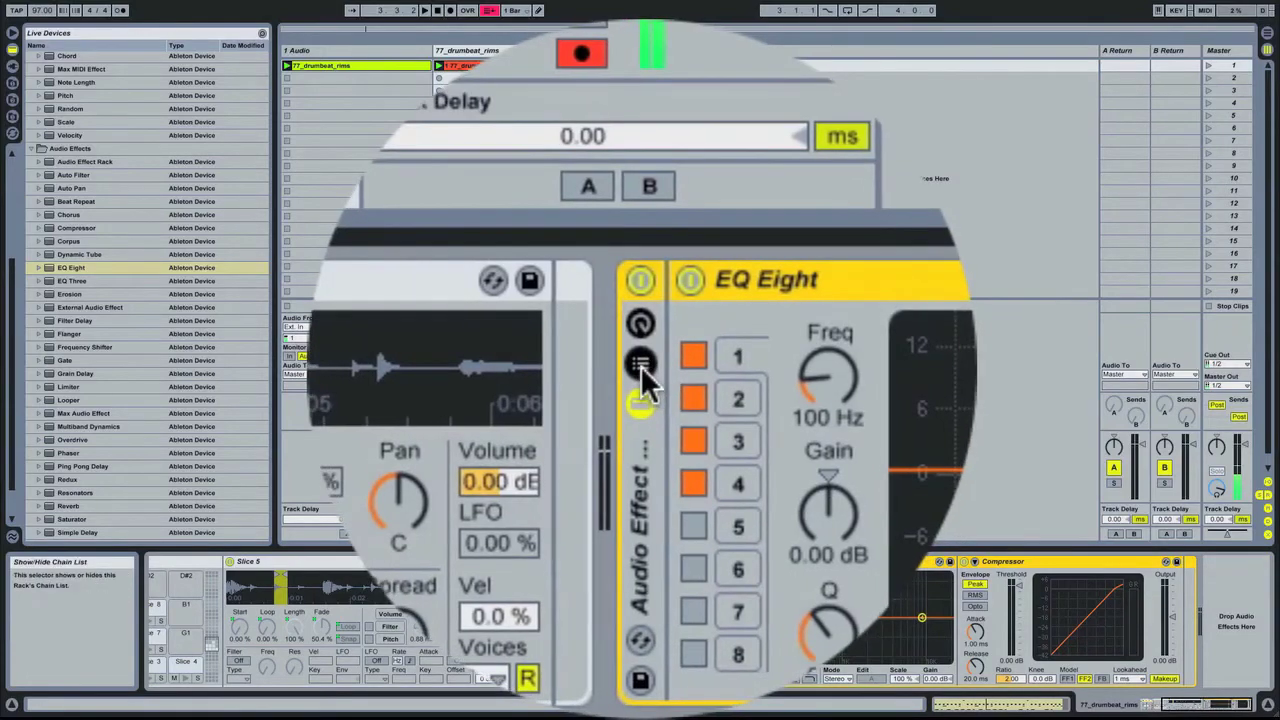
left_click(641, 588)
scroll(726, 366, "right", 5)
left_click(529, 366)
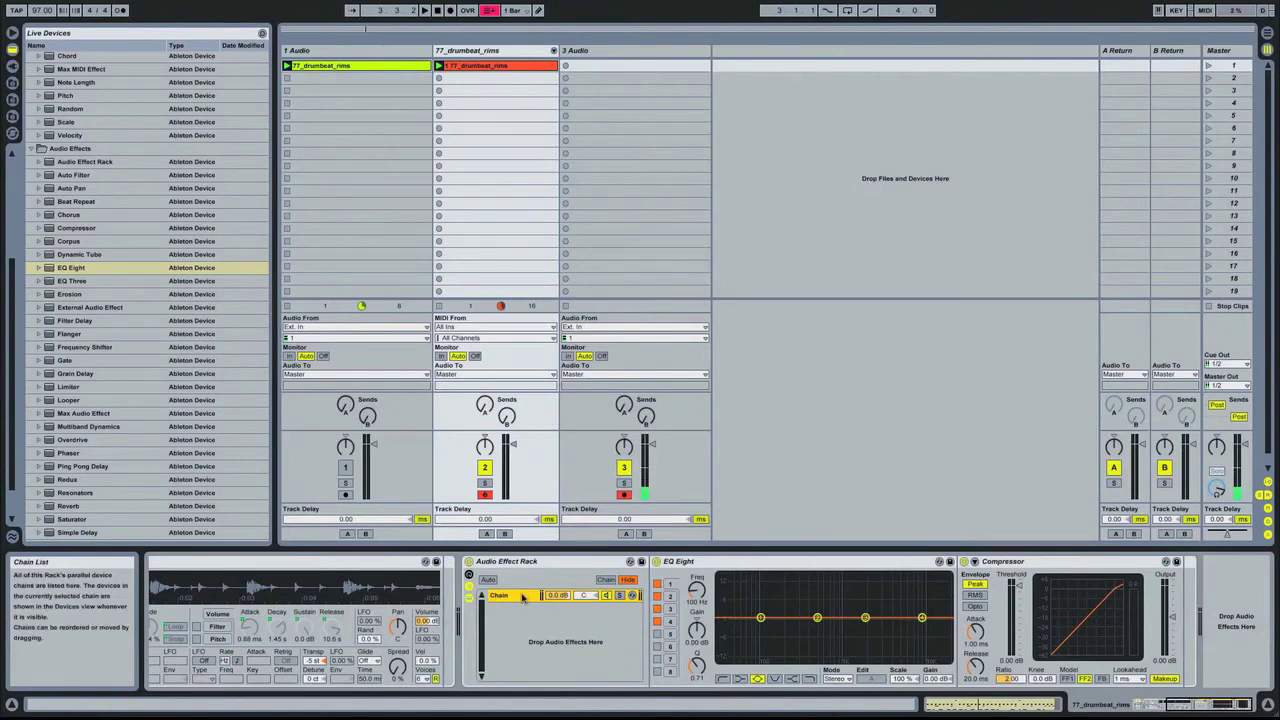
Duplicate the rack's chain and delete the EQ Eight and Compressor from the copy.
left_click_drag(521, 597, 524, 628)
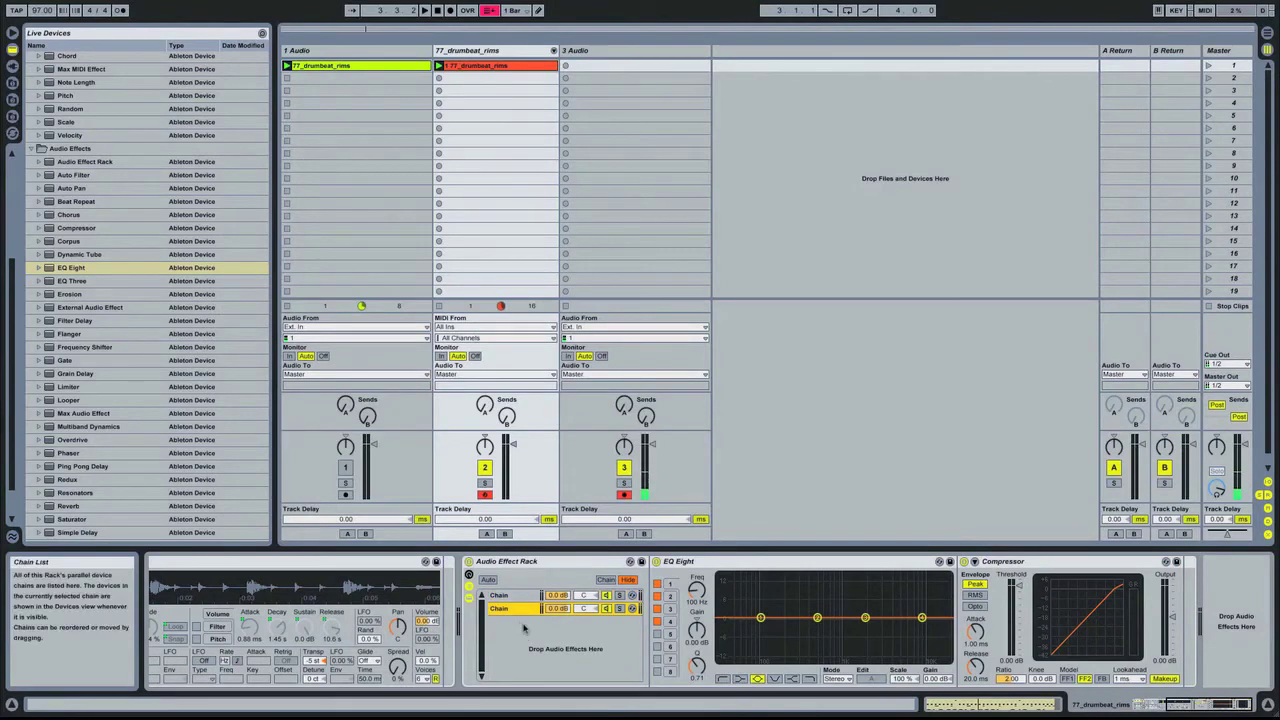
left_click(795, 563)
key("Delete")
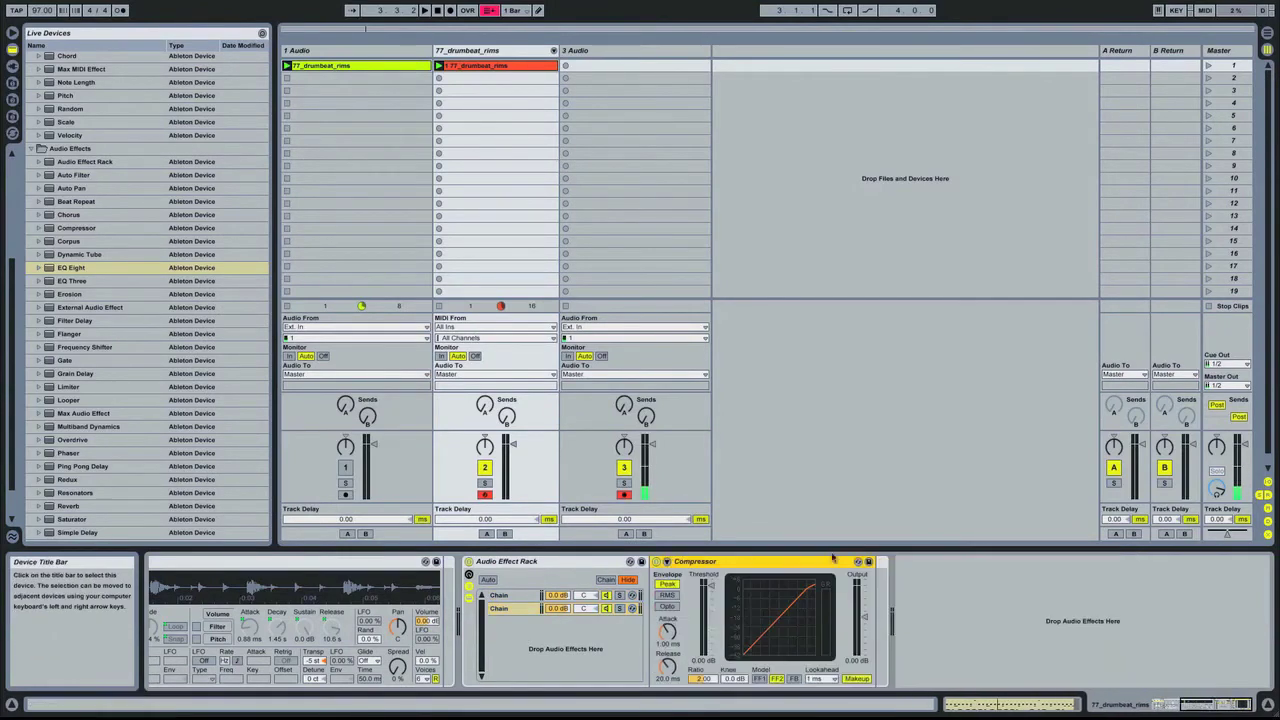
key("Delete")
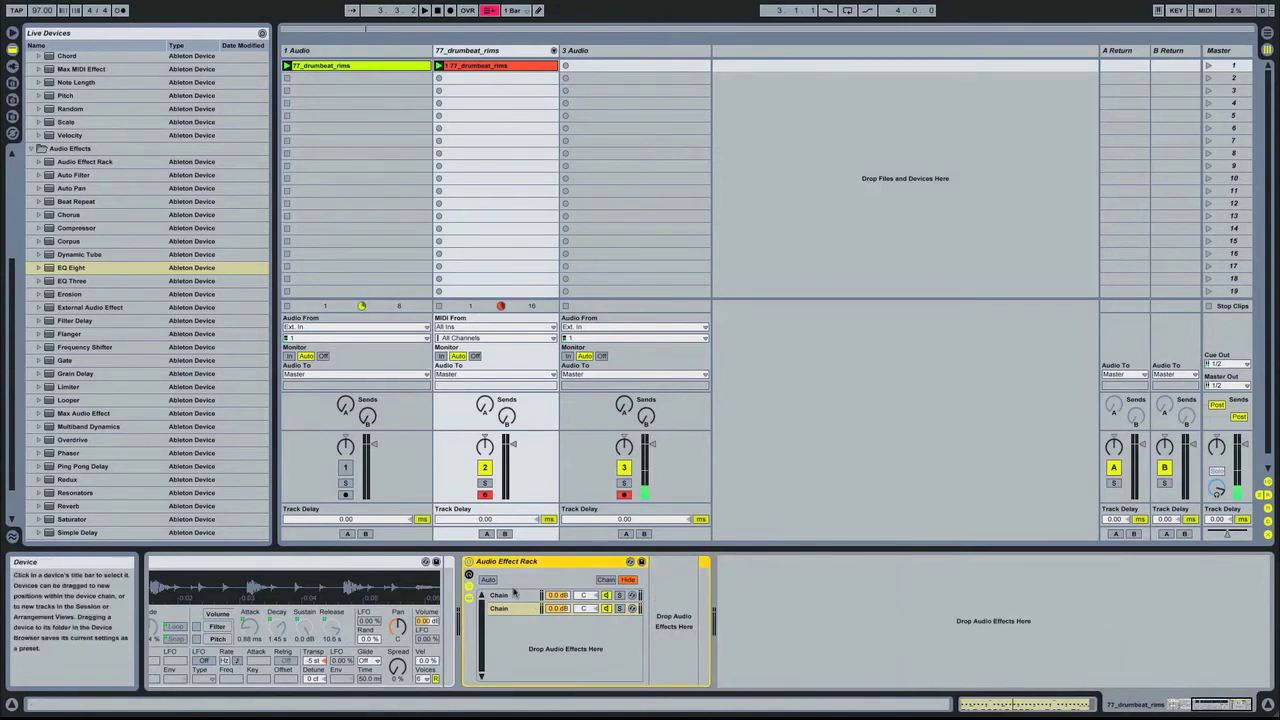
Switch between the rack's two chains to compare the devices each one contains.
left_click(514, 596)
left_click(521, 609)
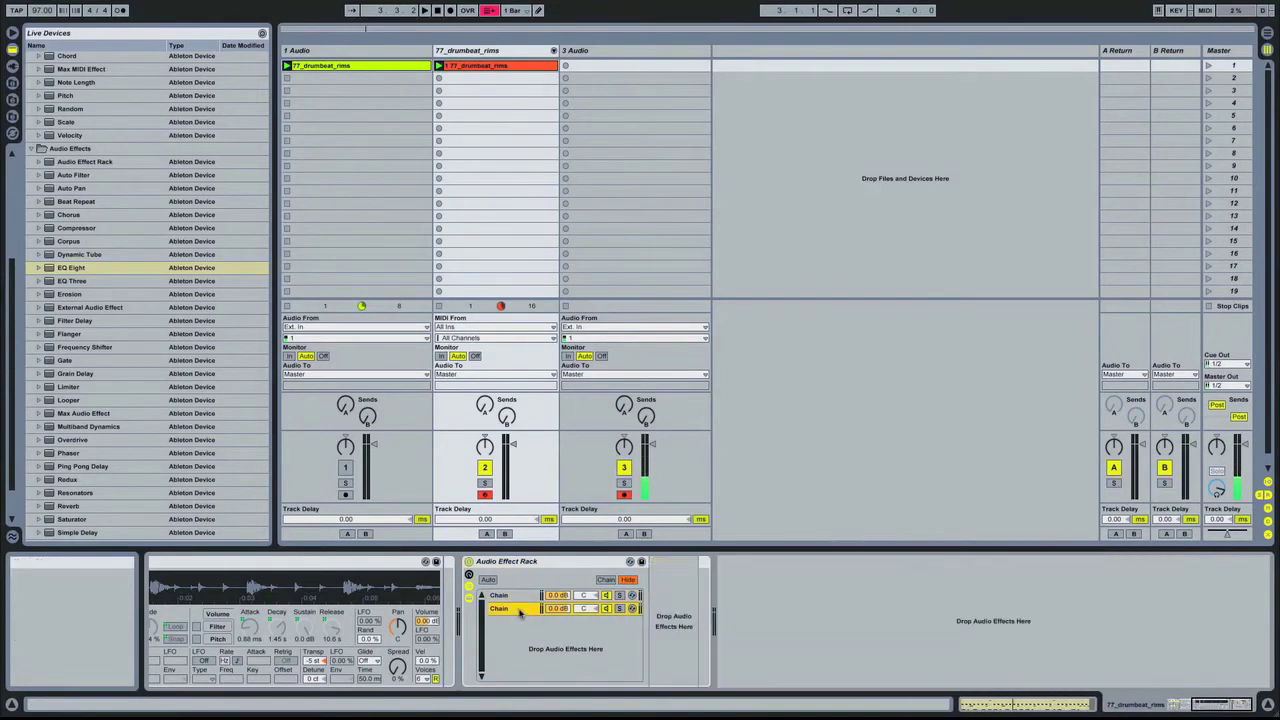
left_click(520, 597)
left_click(518, 610)
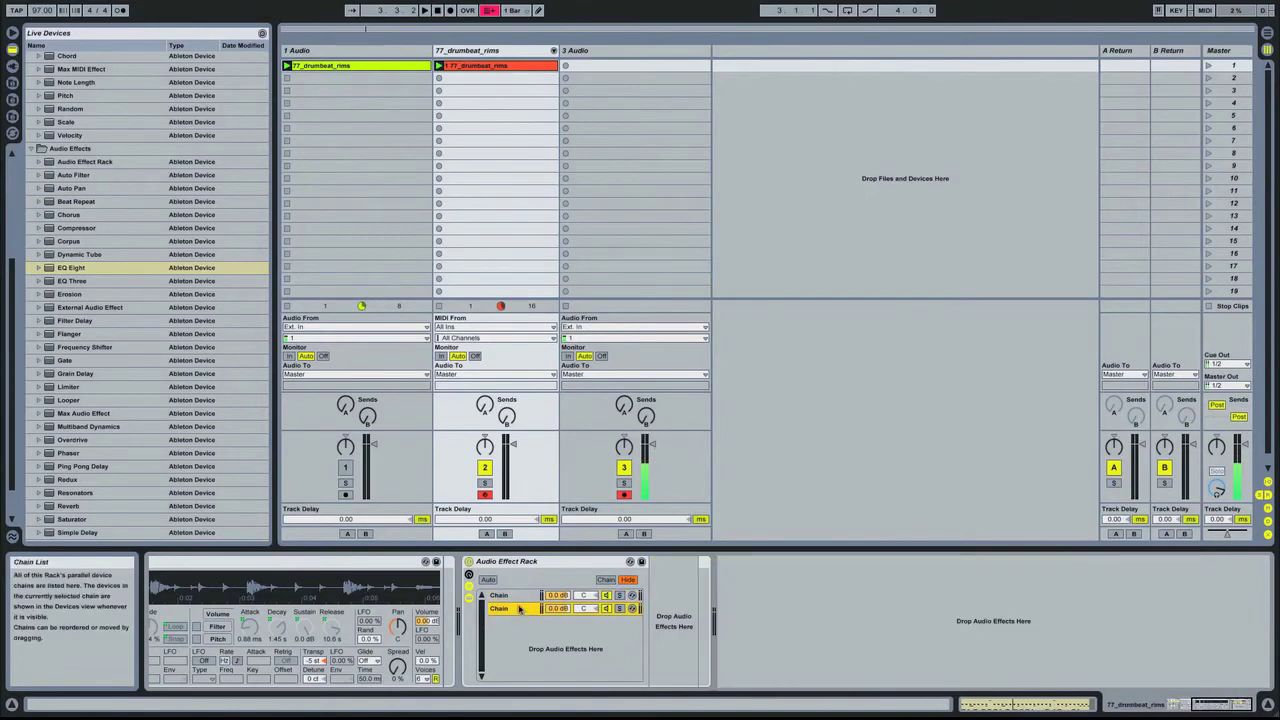
left_click(519, 596)
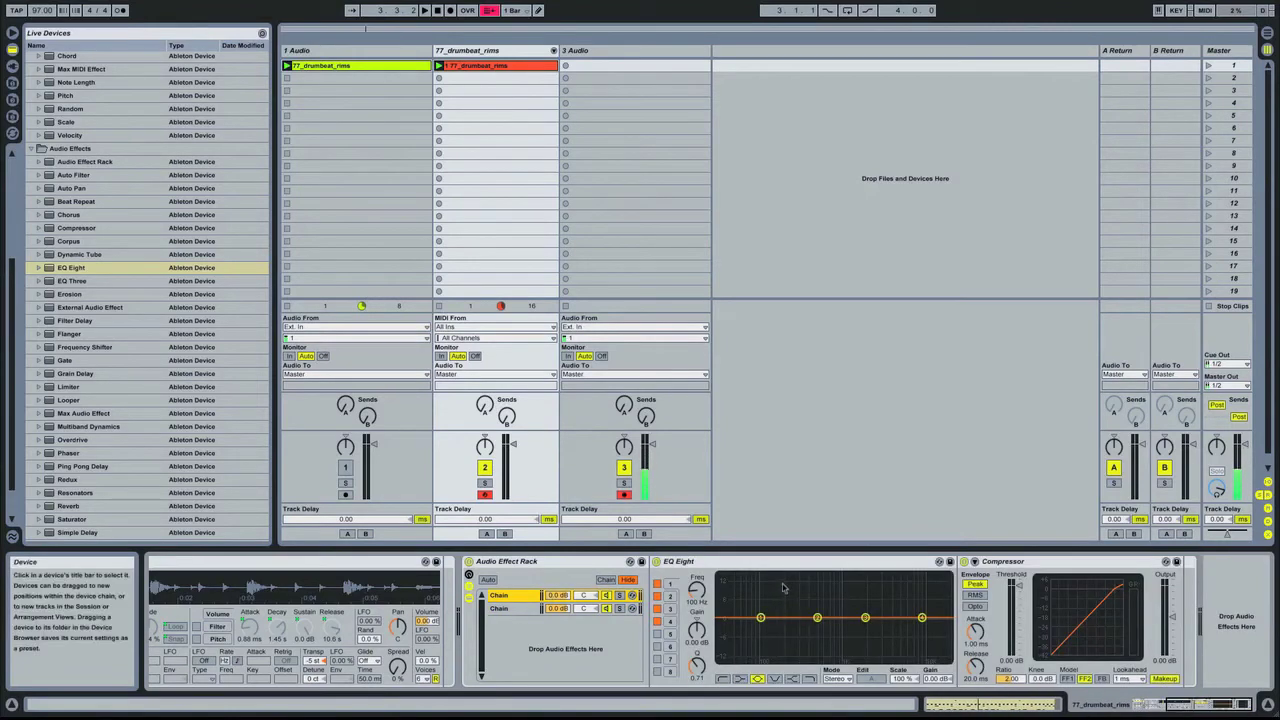
left_click(518, 609)
left_click(526, 596)
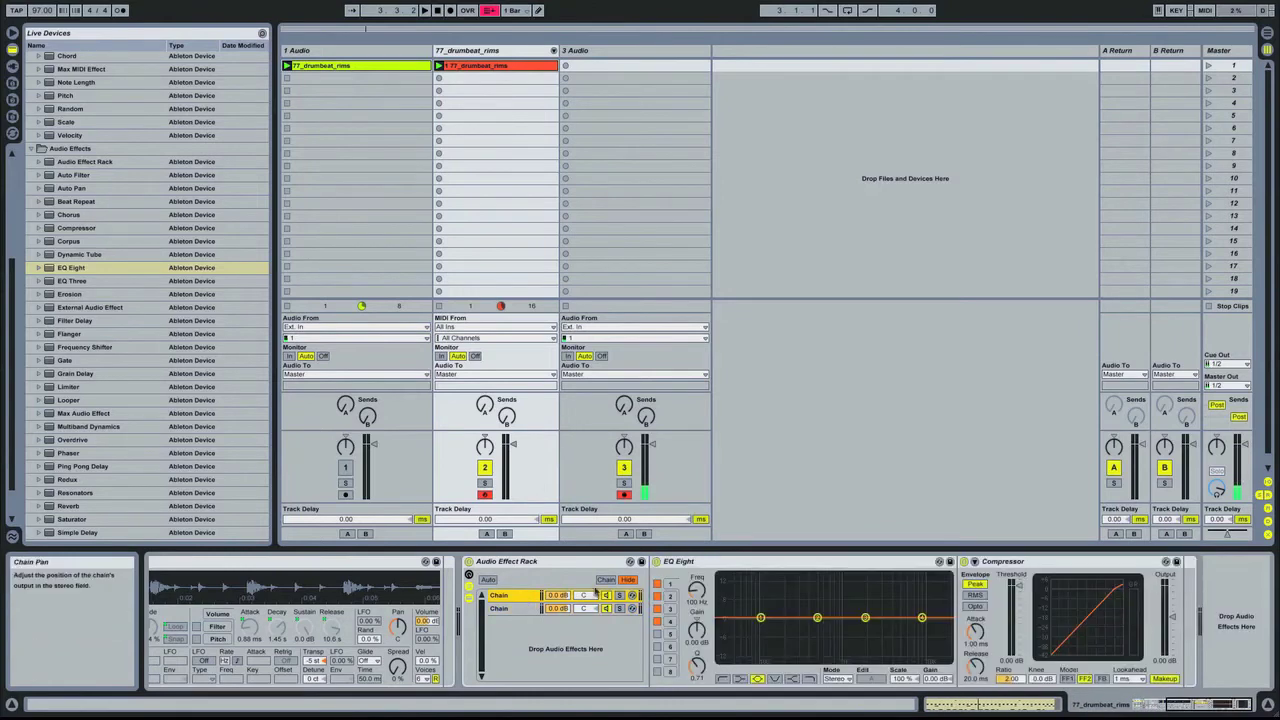
In the first chain's EQ Eight, cut the mids deeply with band 3 and make band 1 a low cut at 79.3 Hz.
left_click_drag(866, 620, 830, 660)
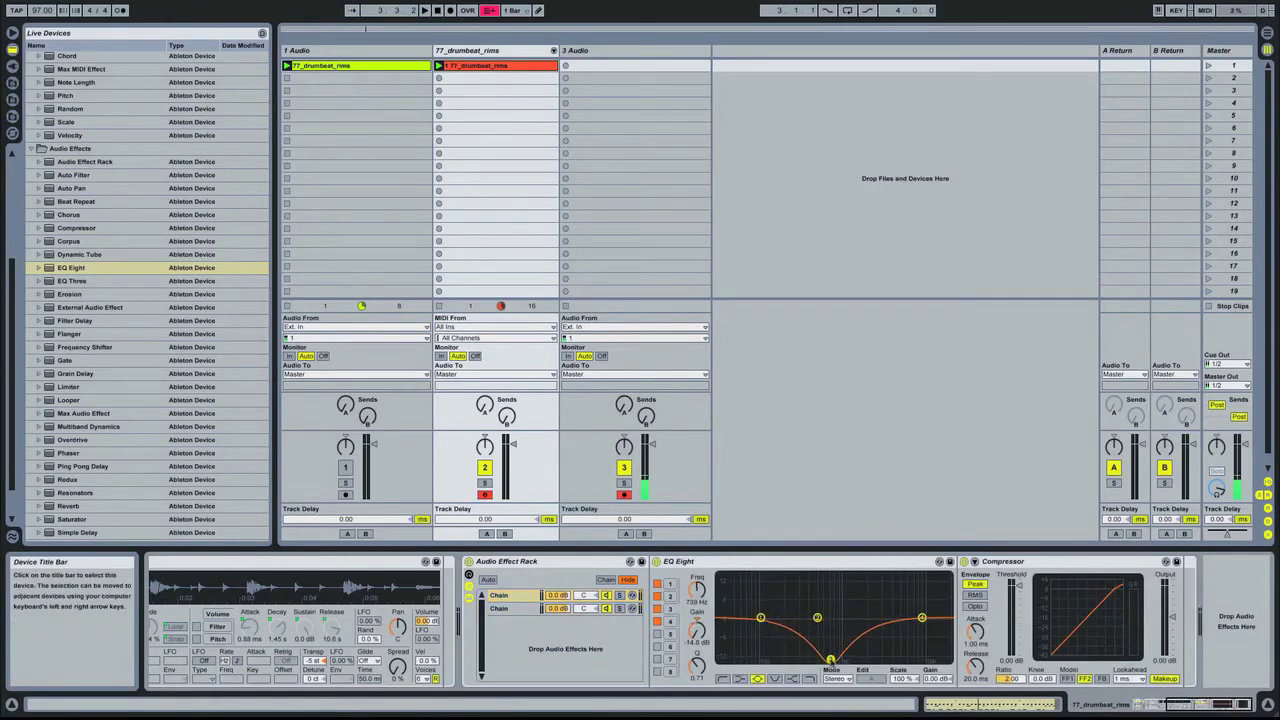
left_click(723, 679)
left_click_drag(760, 628, 752, 628)
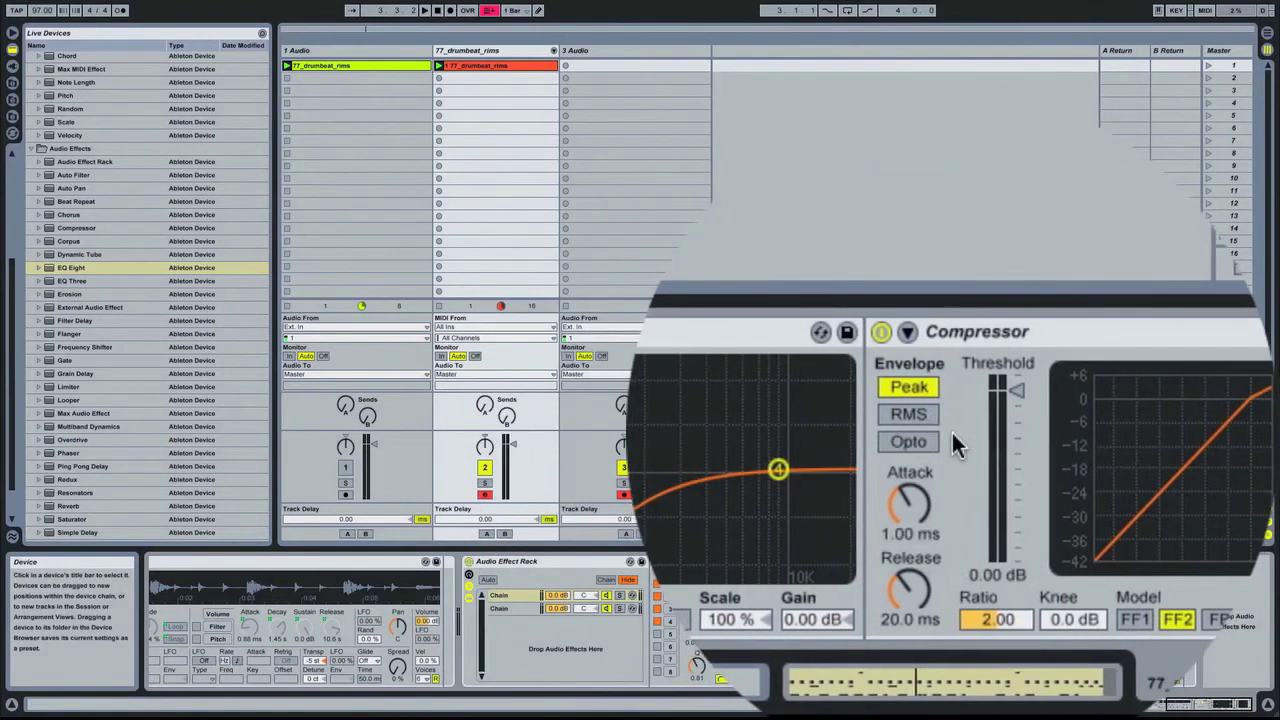
Set the Compressor to a -19.5 dB threshold, 4.00 ratio and Opto envelope, with Makeup off.
left_click_drag(952, 406, 953, 469)
left_click(955, 618)
type("4")
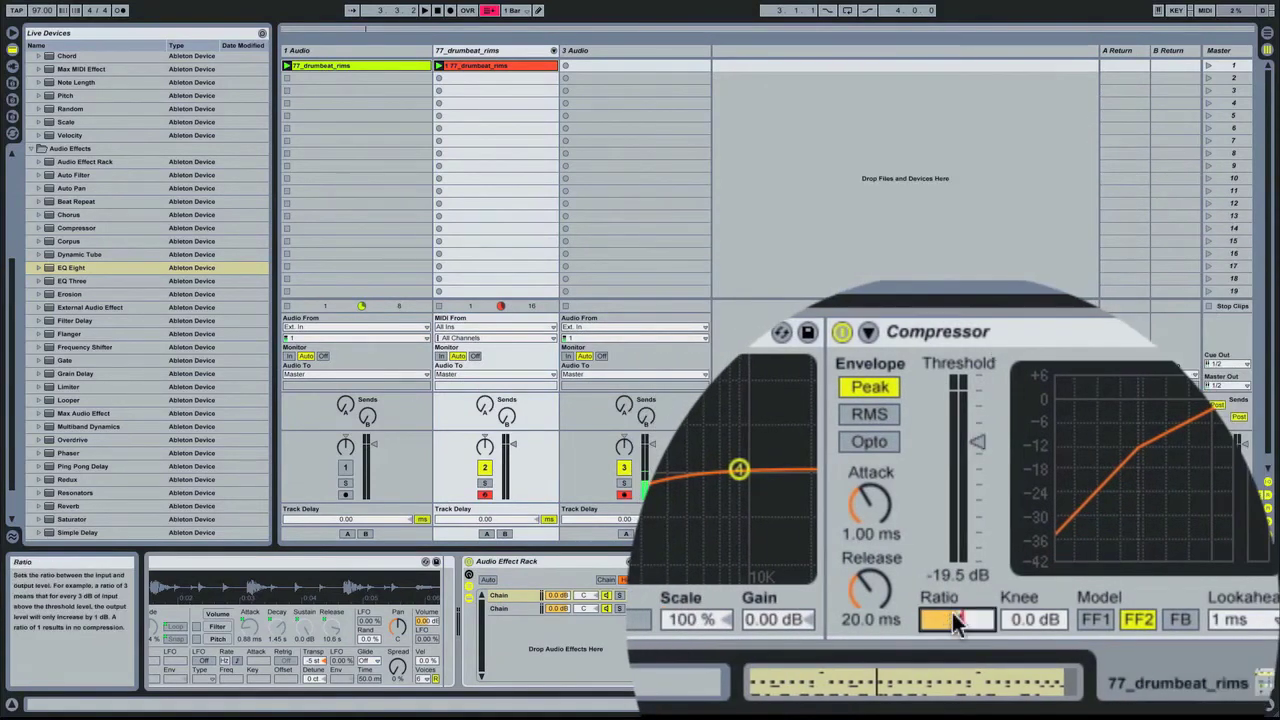
key("Return")
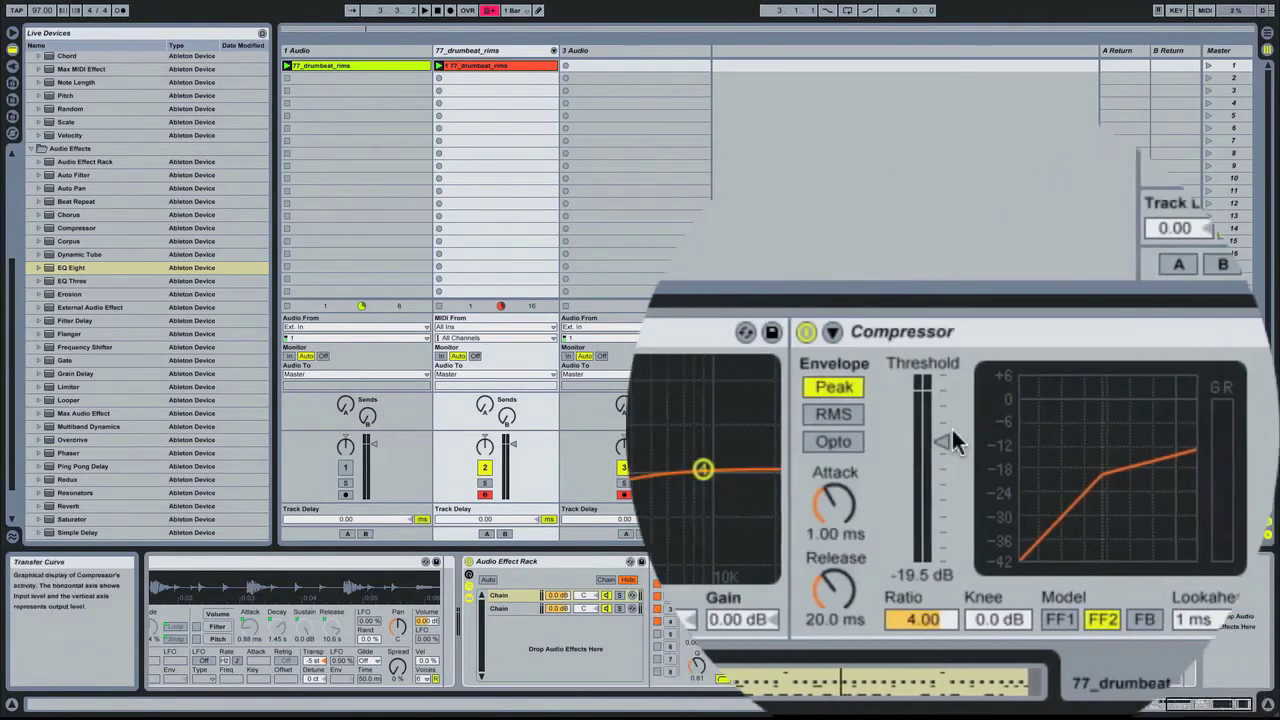
left_click(955, 443)
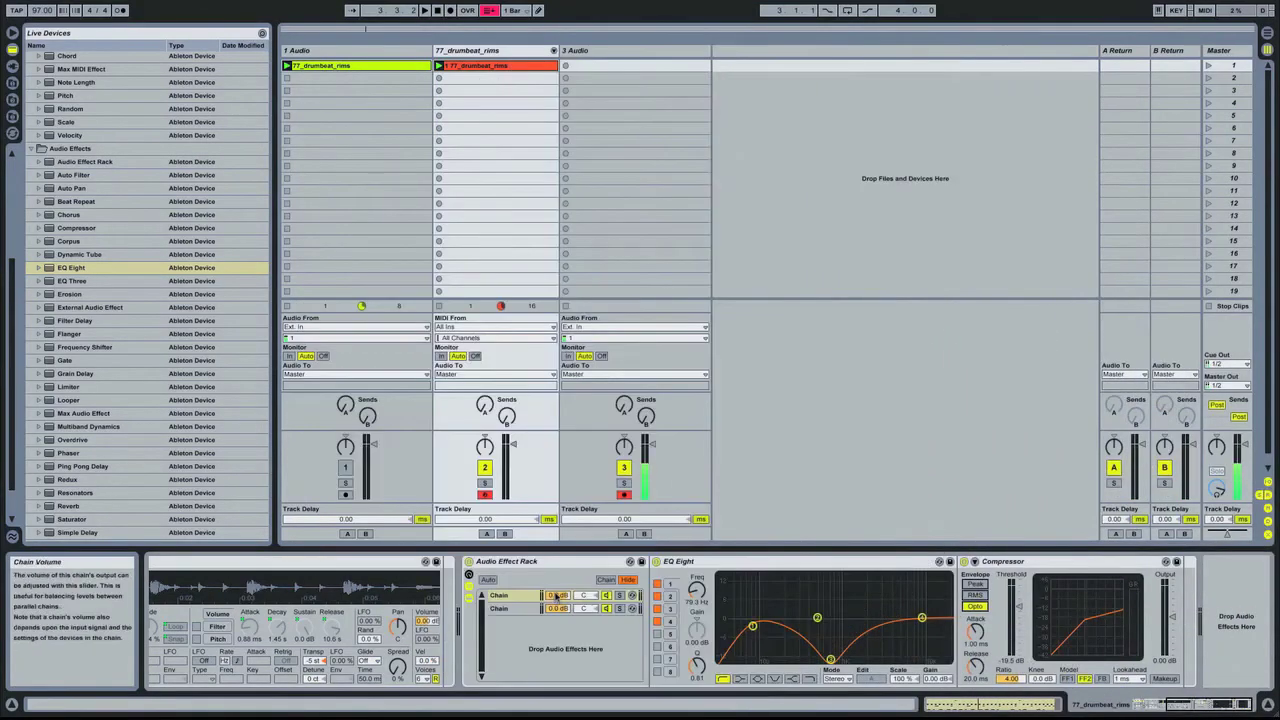
Lower the first chain's volume to -58.0 dB and rename the two chains Comopressor and Dry.
left_click_drag(555, 595, 555, 623)
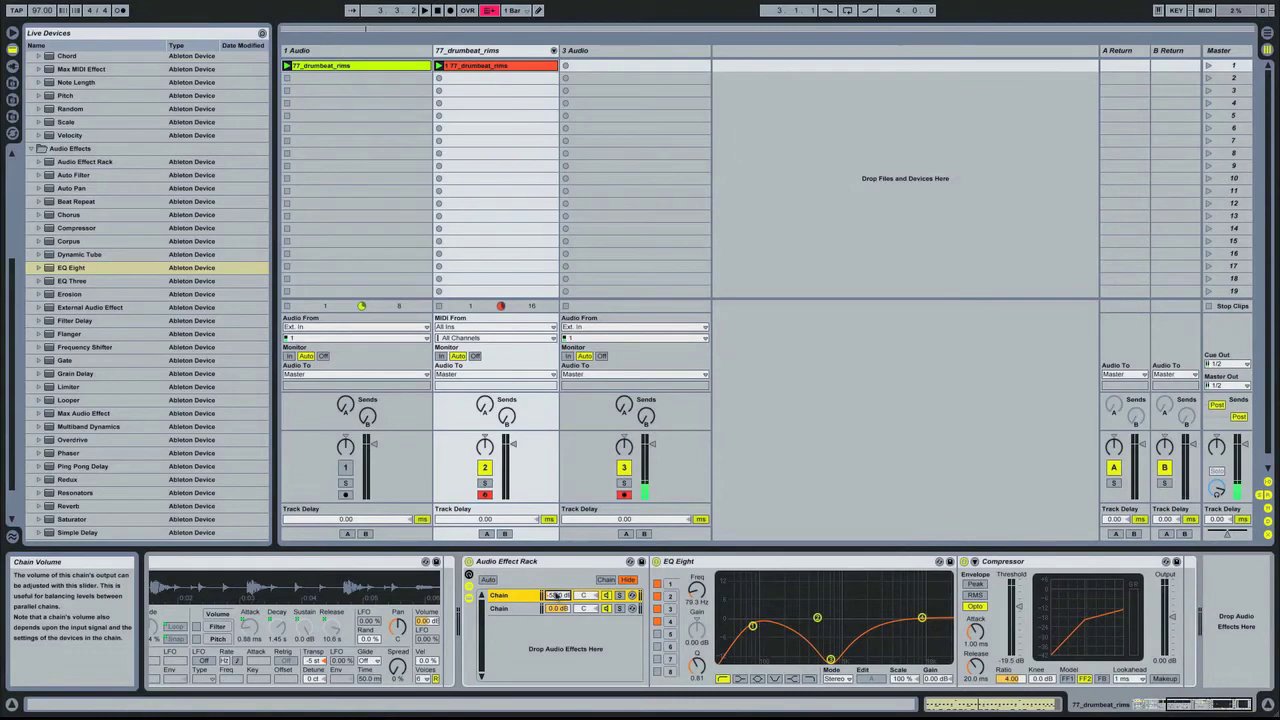
left_click(507, 597)
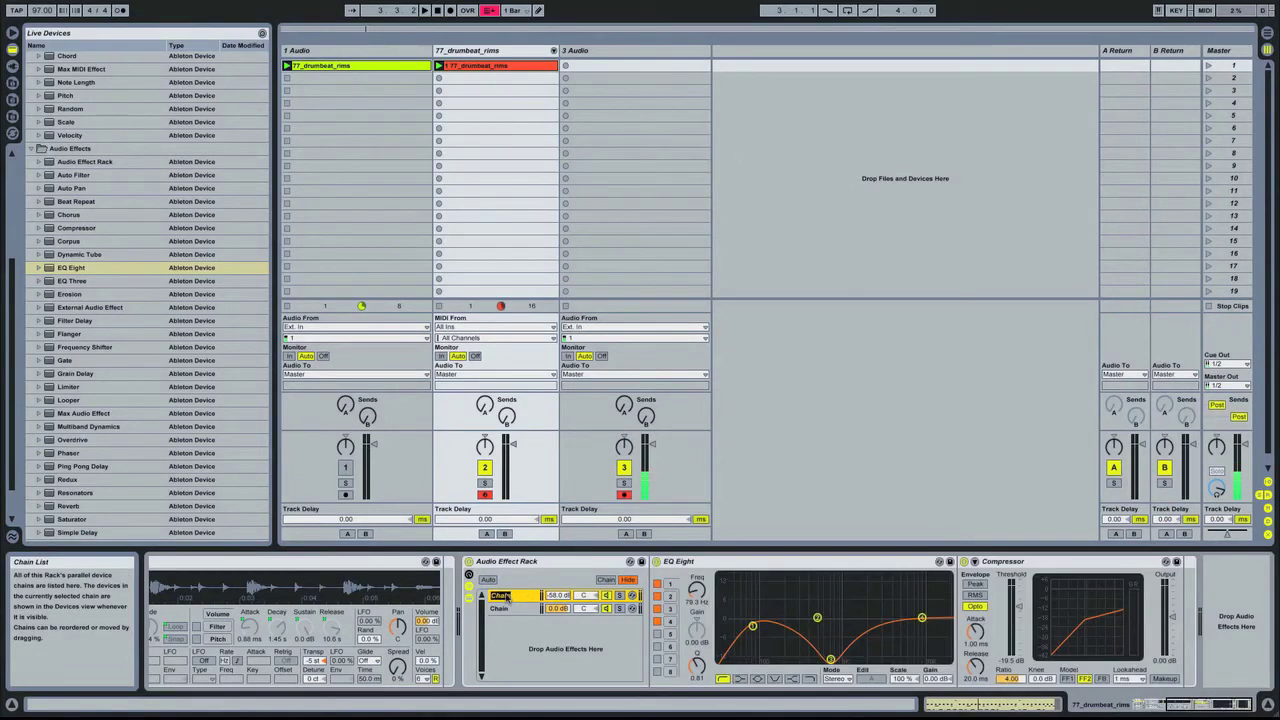
type("Compressor")
left_click(500, 608)
key("super+r")
type("Vi")
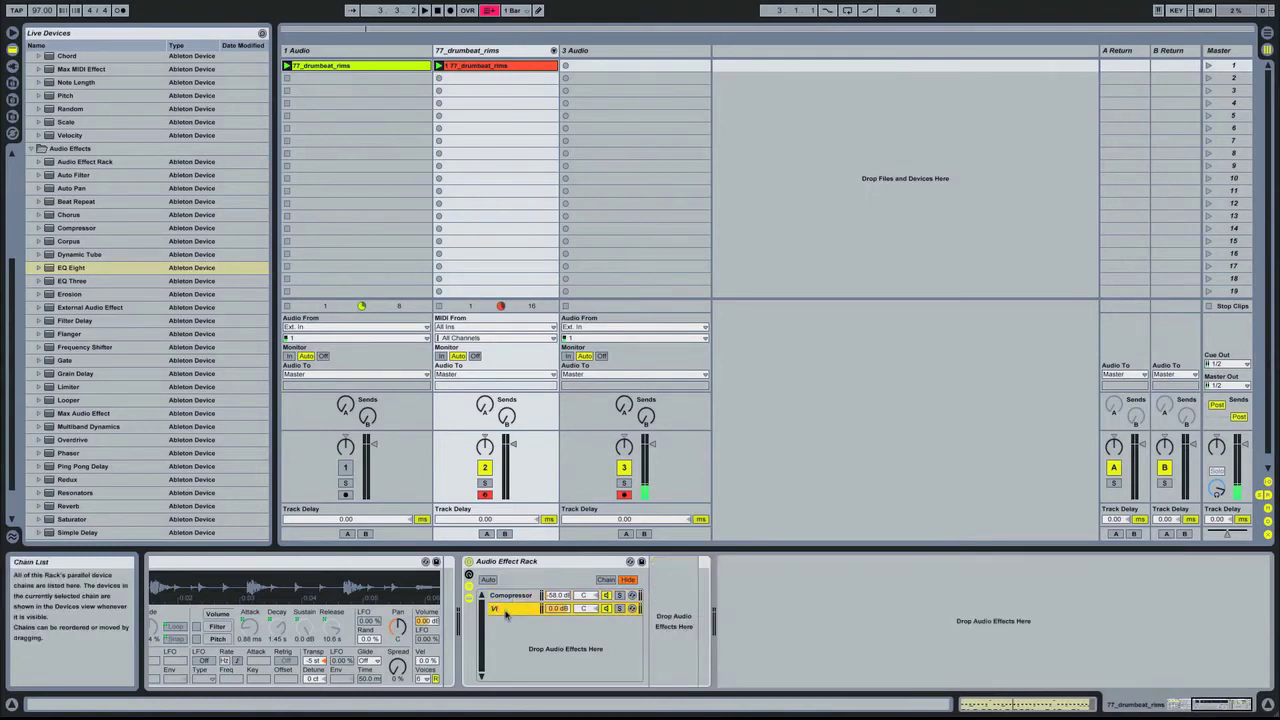
key("super+r")
type("D")
left_click(508, 596)
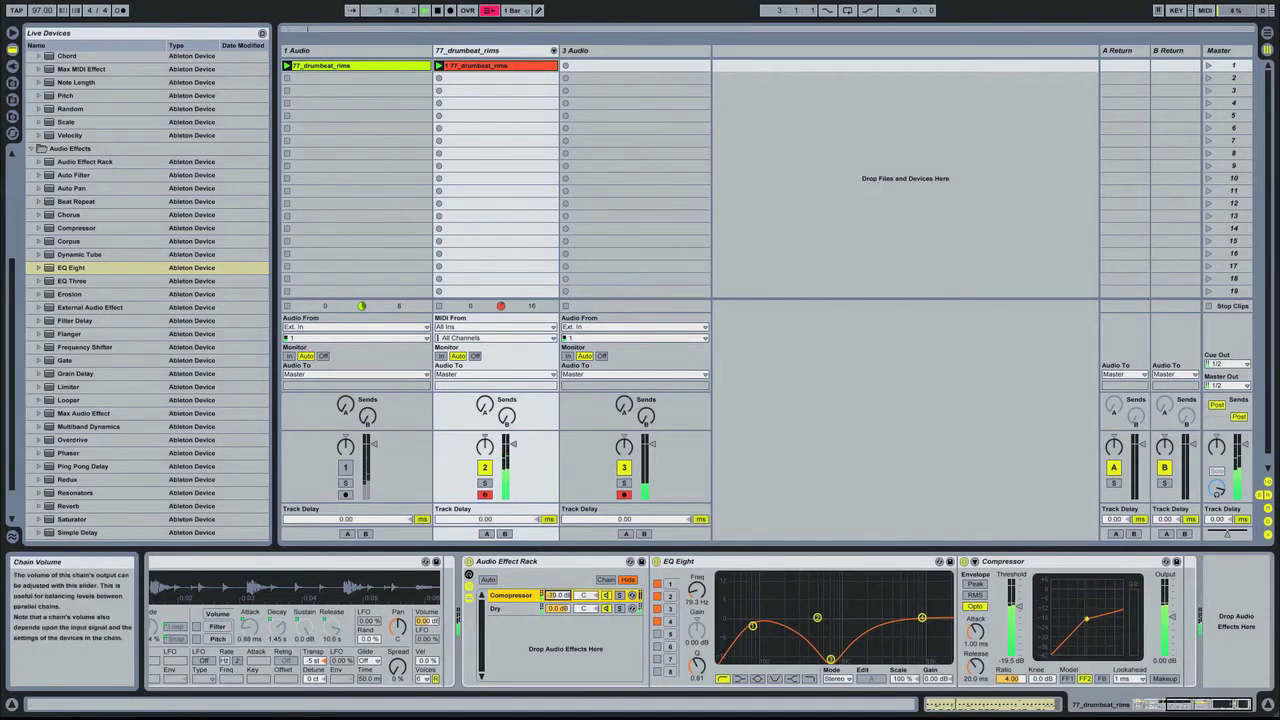
Raise the Comopressor chain's volume during playback, compare with the rack bypassed, and settle the volume at 1.0 dB.
left_click_drag(557, 595, 557, 577)
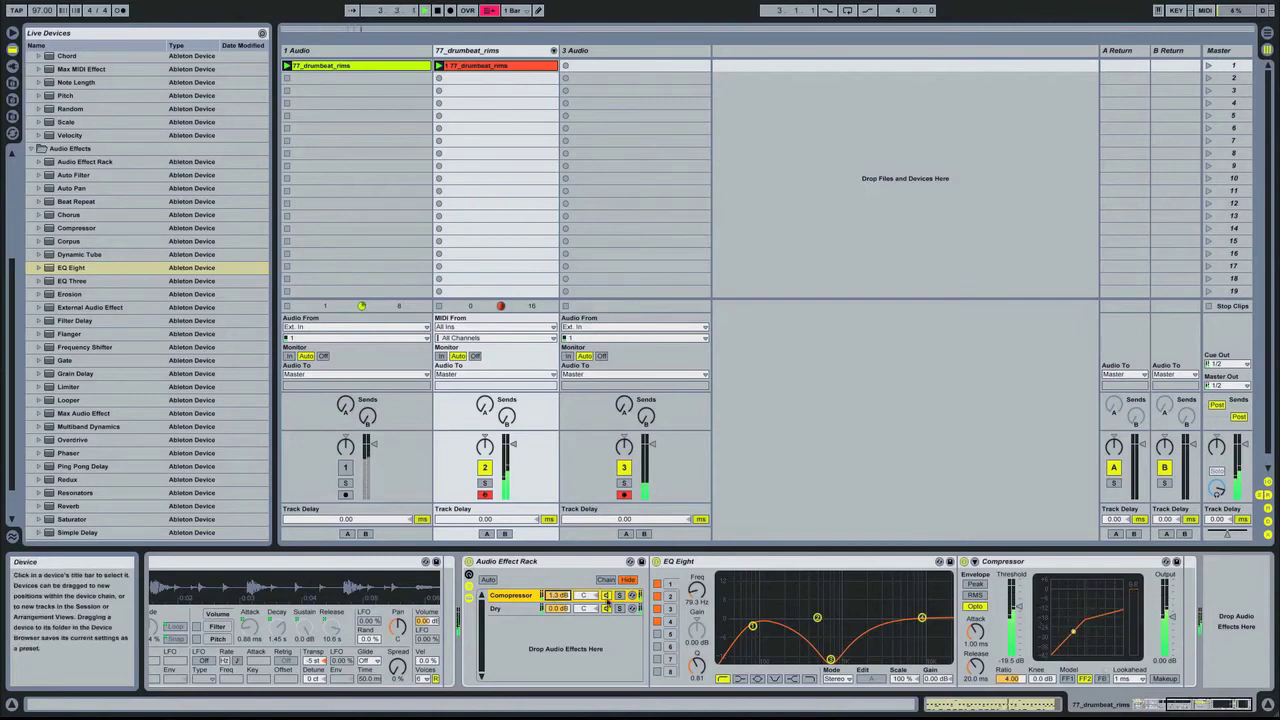
left_click(469, 562)
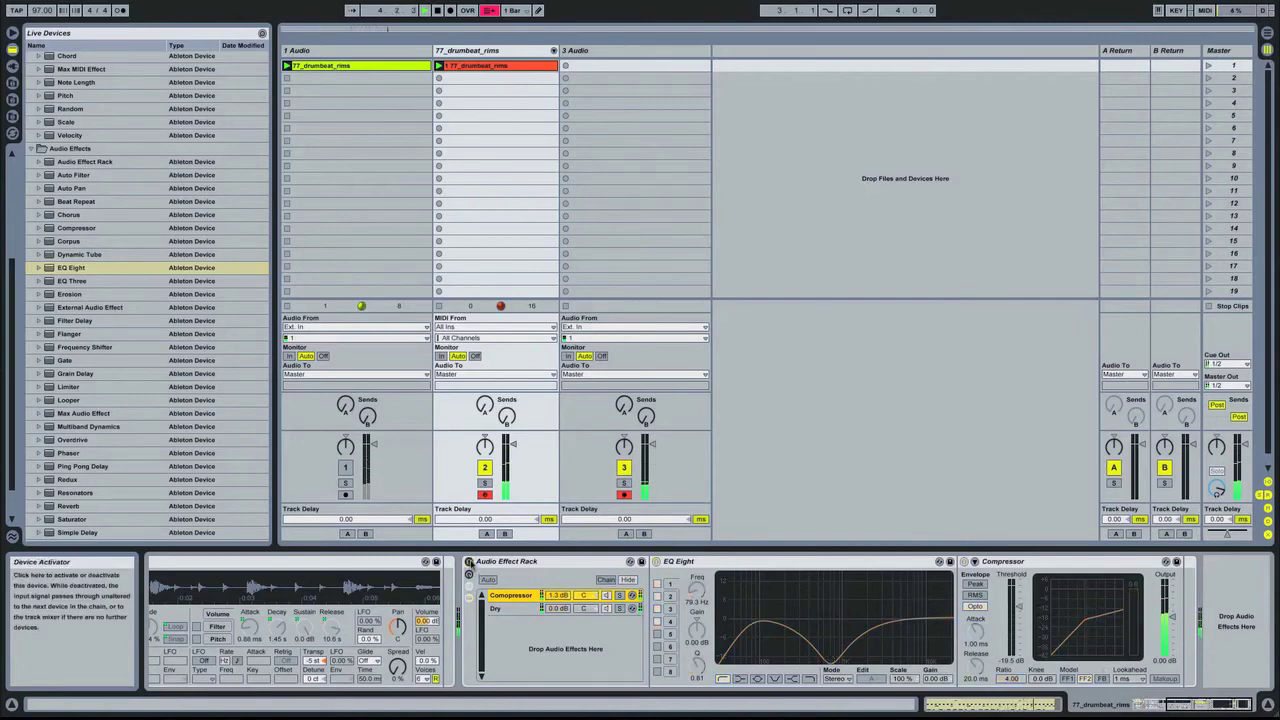
left_click(469, 562)
left_click_drag(551, 597, 551, 600)
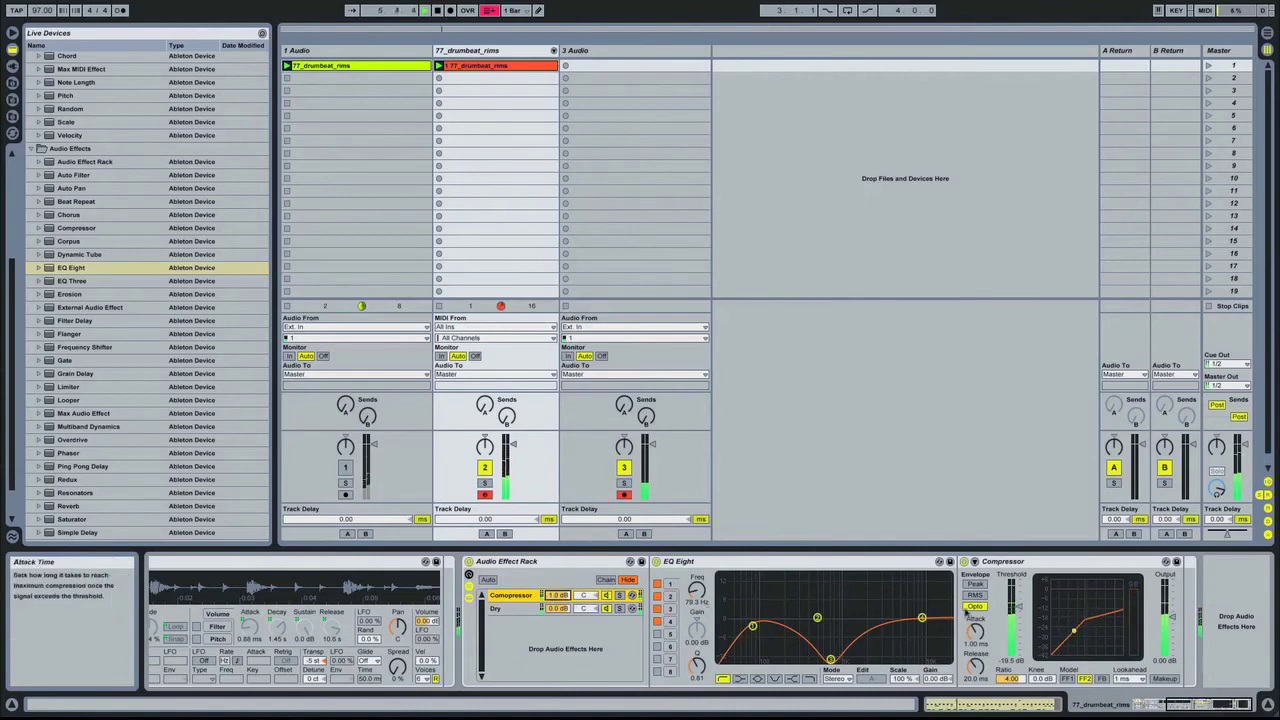
Lower the Compressor's threshold to -26.7 dB and turn on its Makeup gain.
left_click(1016, 564)
left_click_drag(1019, 606, 1018, 616)
left_click(1165, 679)
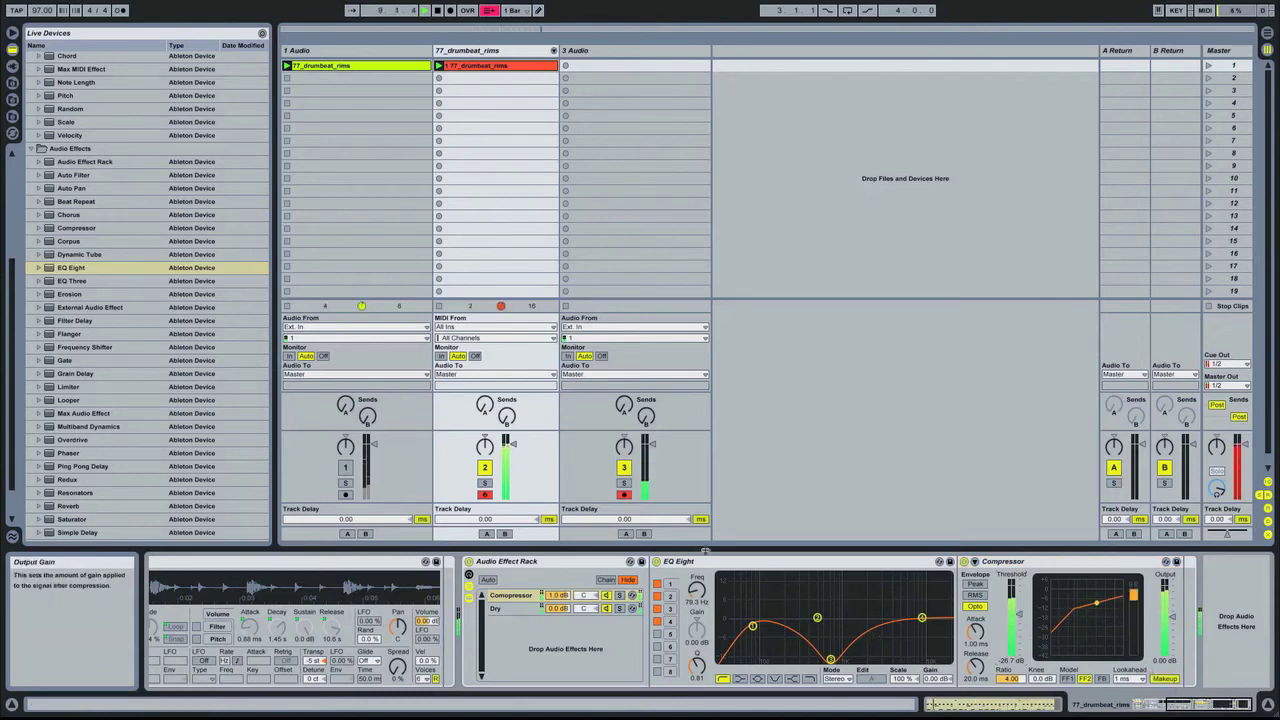
Set the Comopressor chain's volume to -4.6 dB and compare the beat with the rack bypassed and with the original loop soloed.
mouse_move(559, 594)
left_mouse_down()
mouse_move(559, 636)
mouse_move(559, 617)
left_mouse_up()
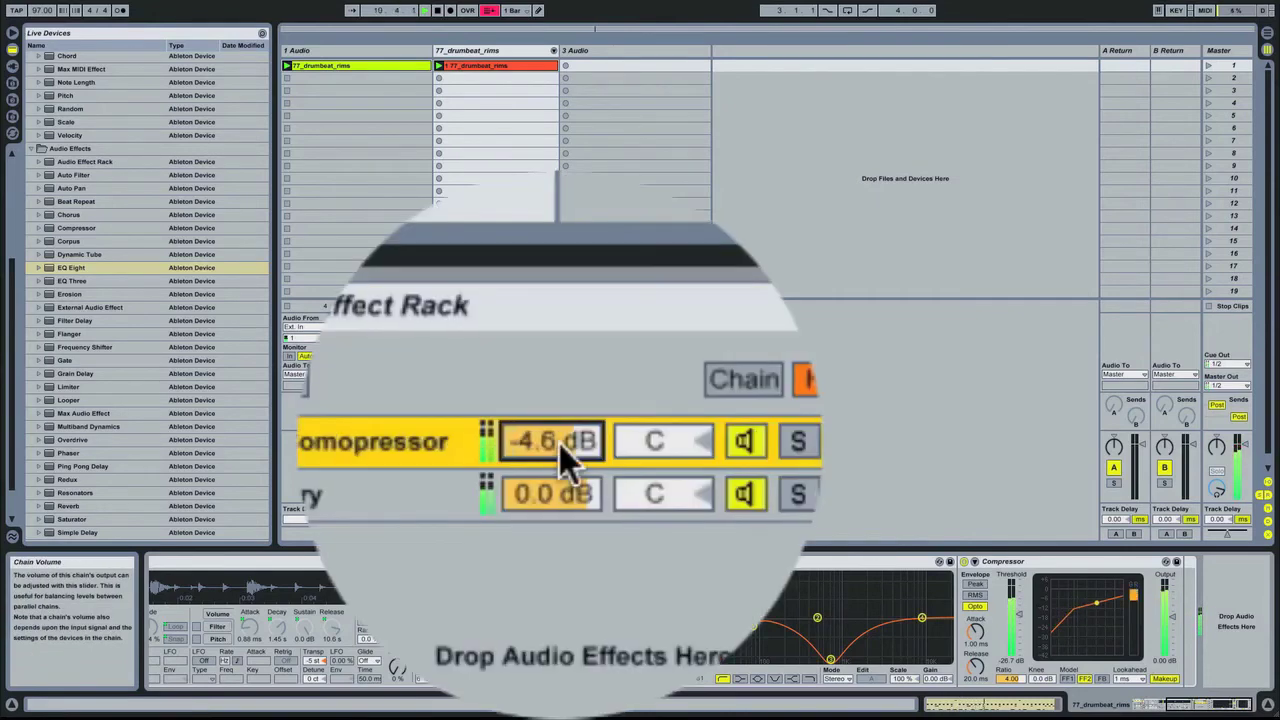
left_click(468, 562)
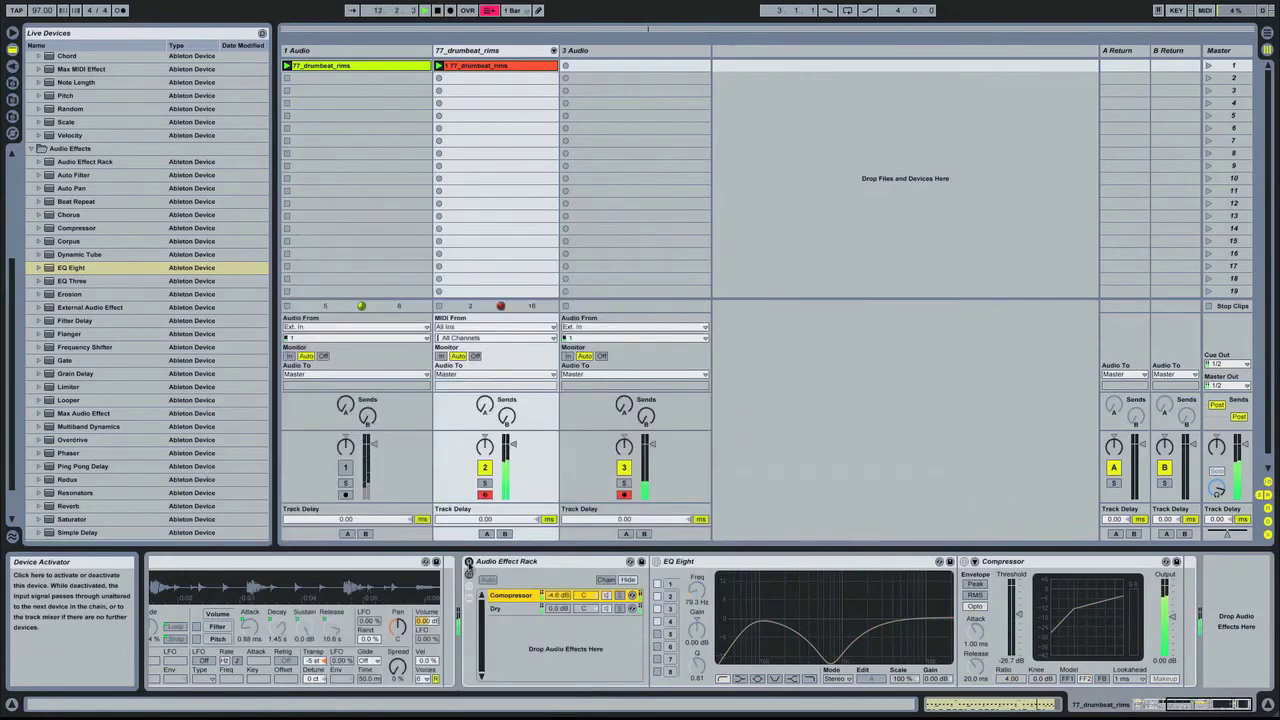
left_click(469, 563)
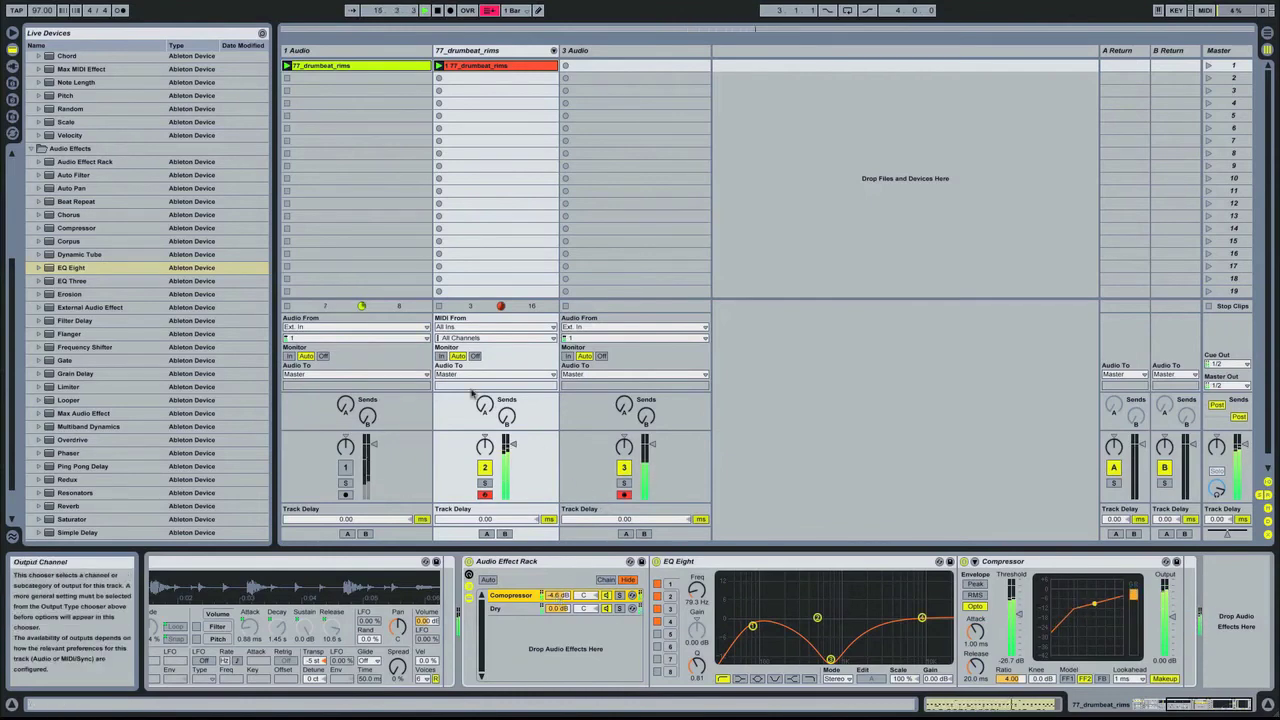
left_click(346, 484)
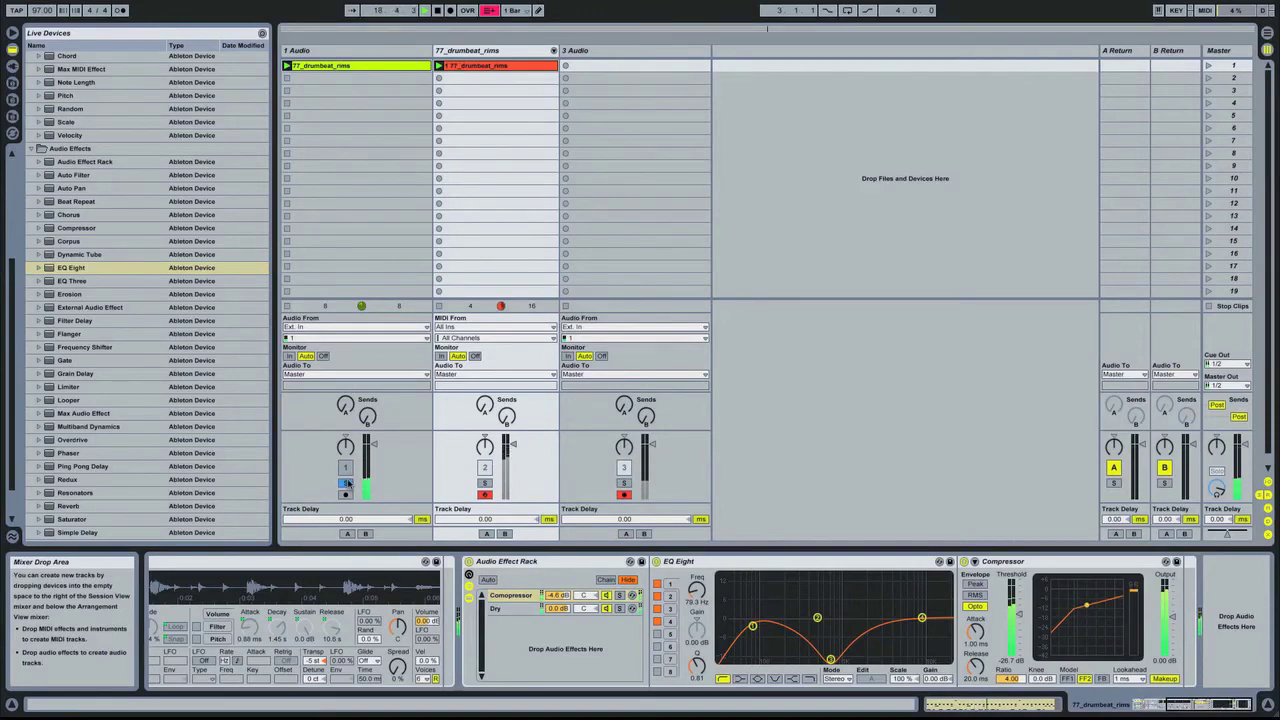
left_click(346, 484)
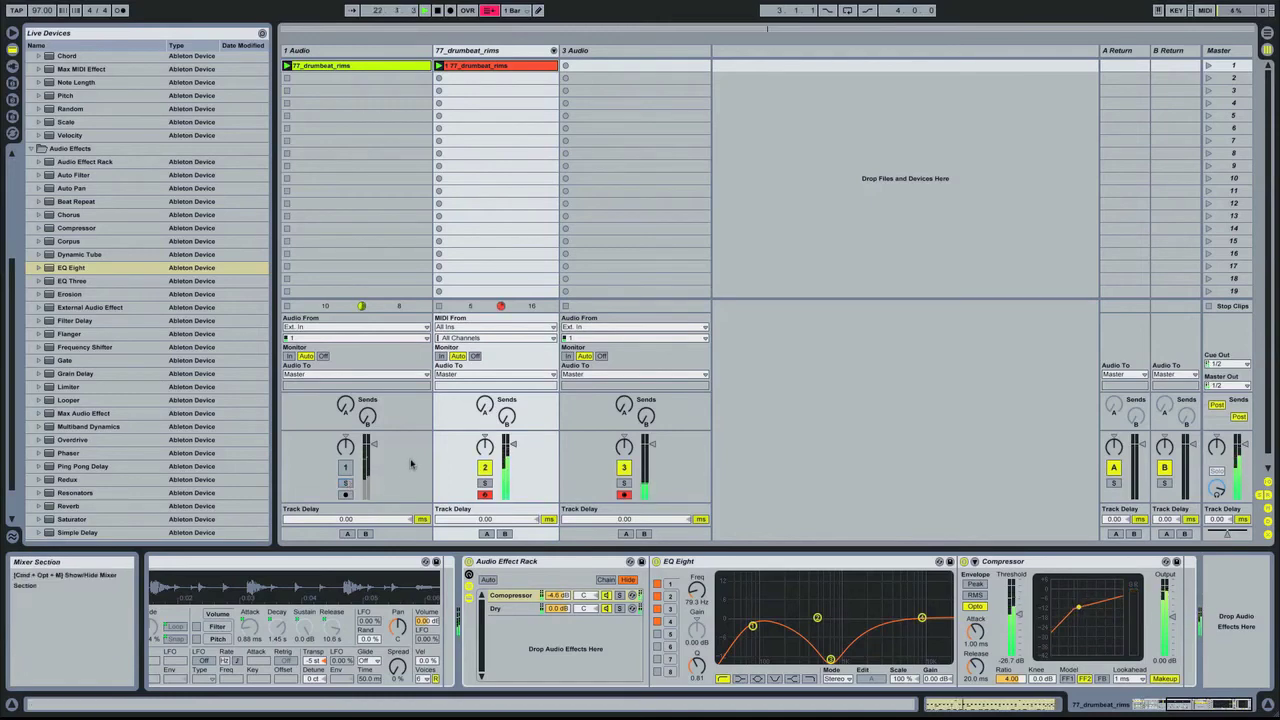
Raise the transposition of Slice 5 in the drum rack during playback.
scroll(565, 582, "left", 5)
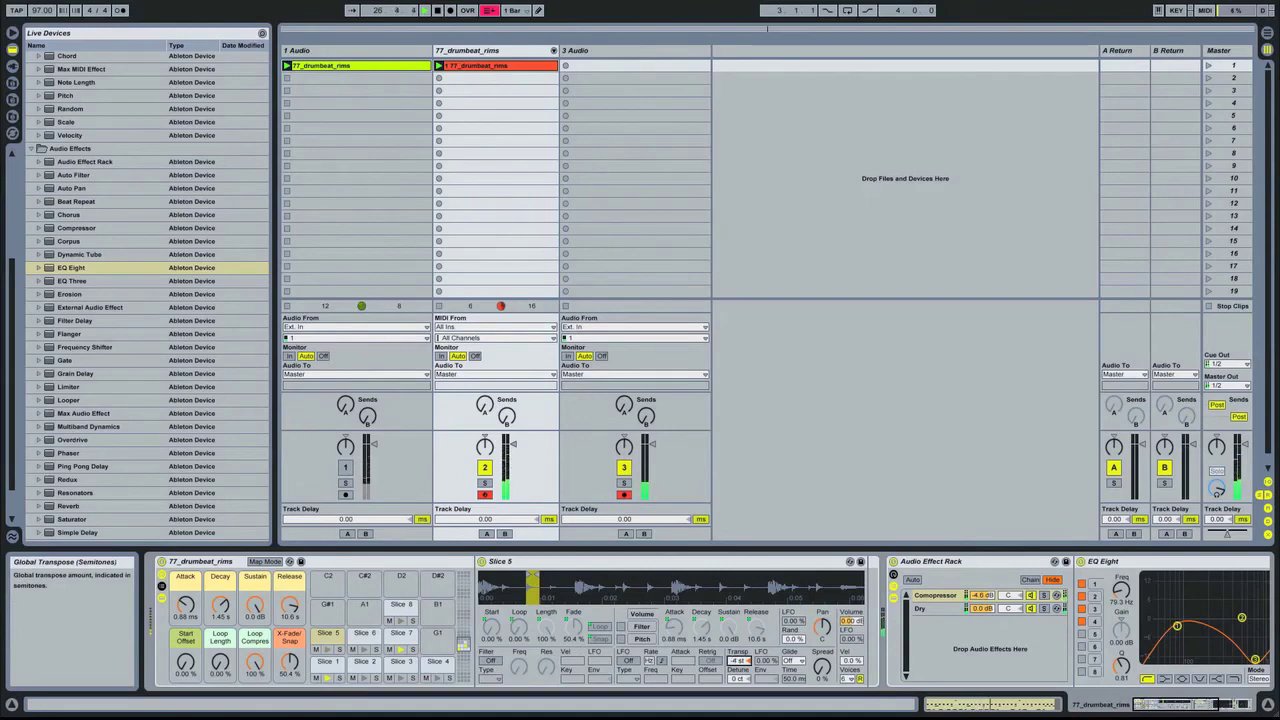
left_click_drag(739, 660, 739, 648)
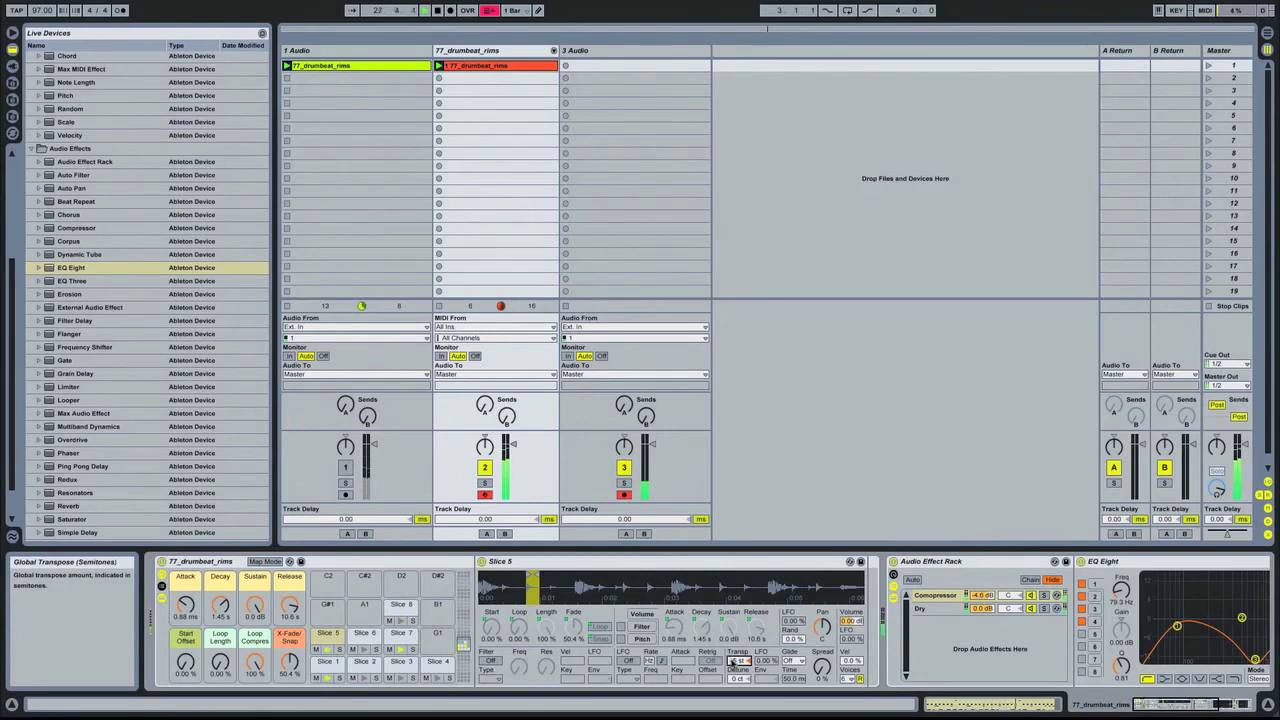